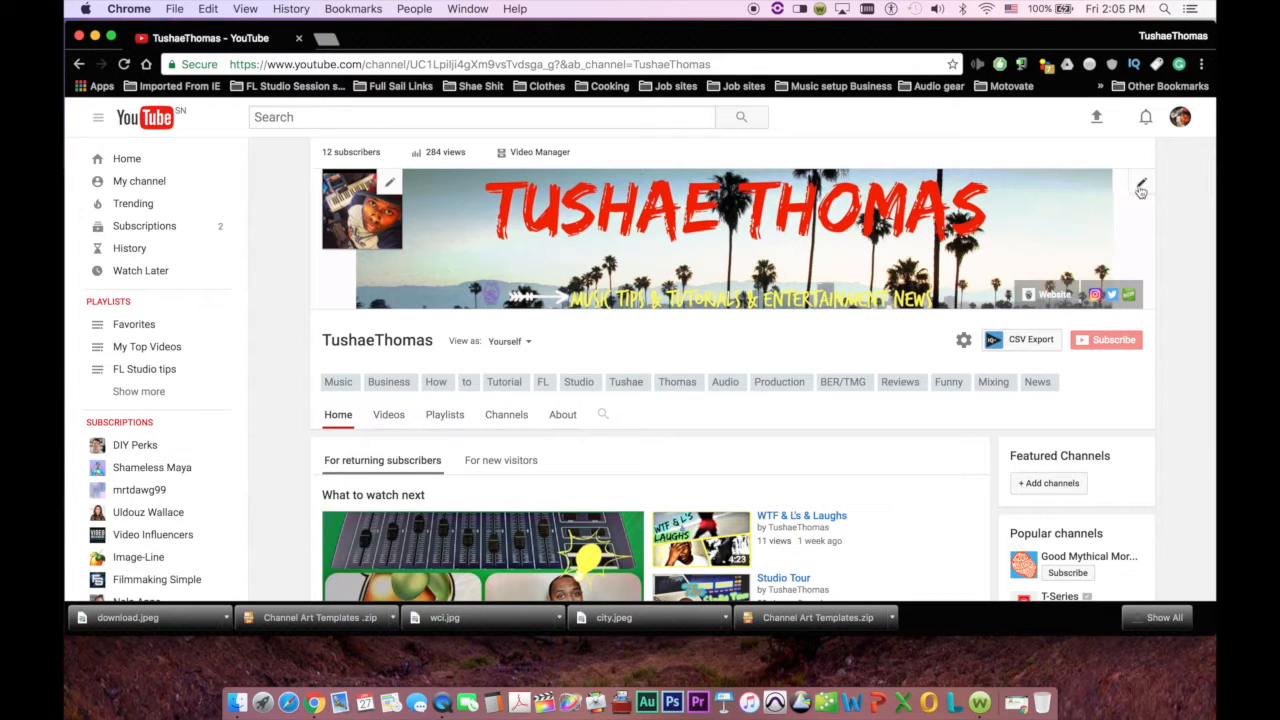
# Step: From the channel art editing options, open the help article on creating channel art and expand its image guidelines for channel art
pyautogui.click(1141, 188)
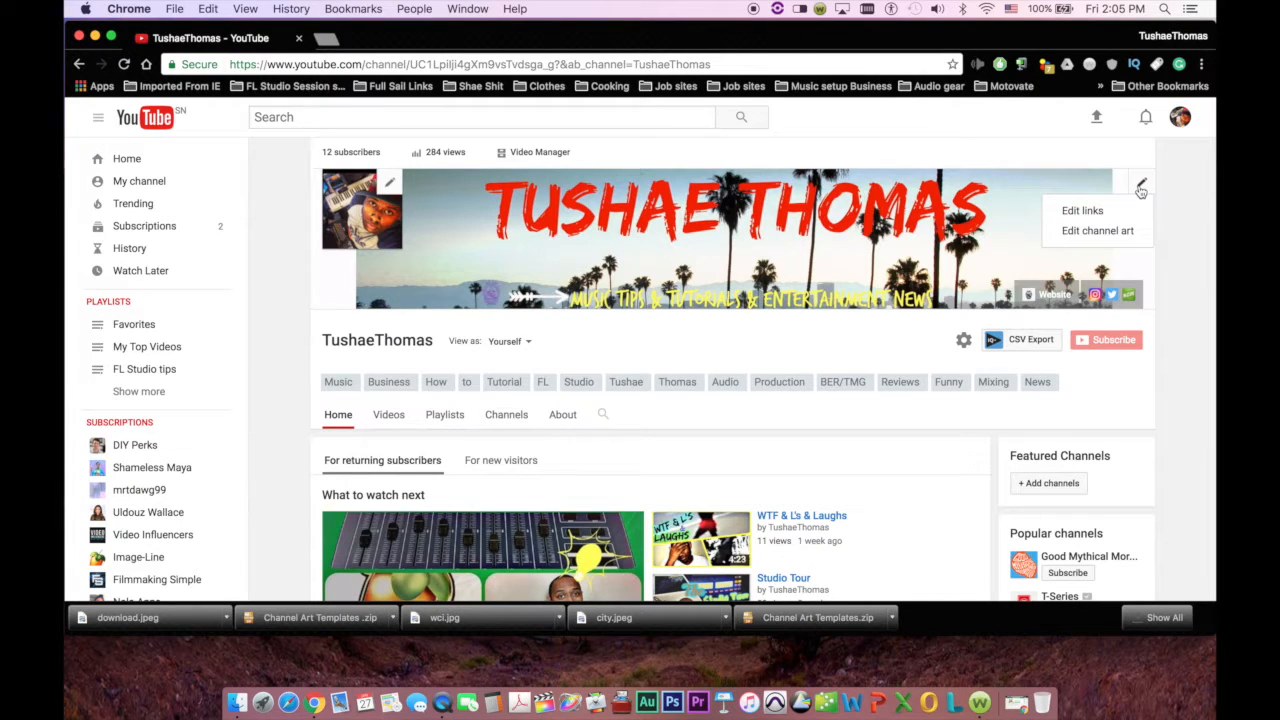
pyautogui.click(1097, 231)
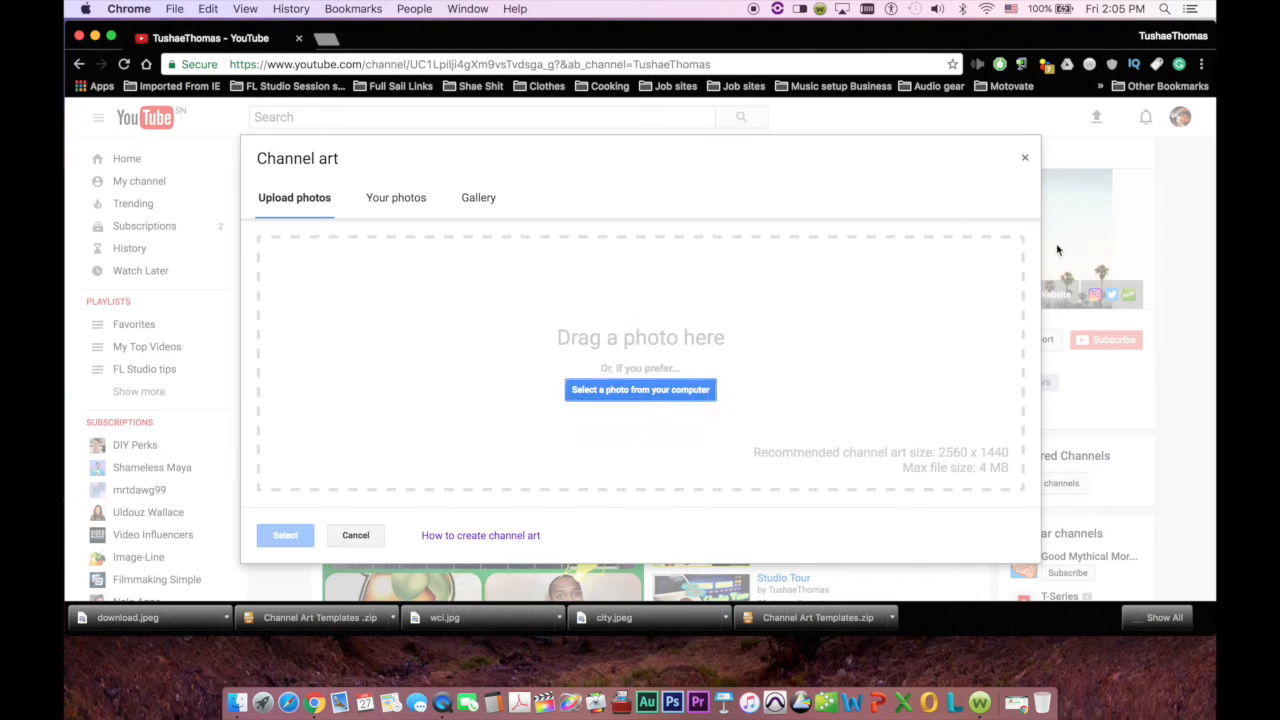
pyautogui.click(506, 538)
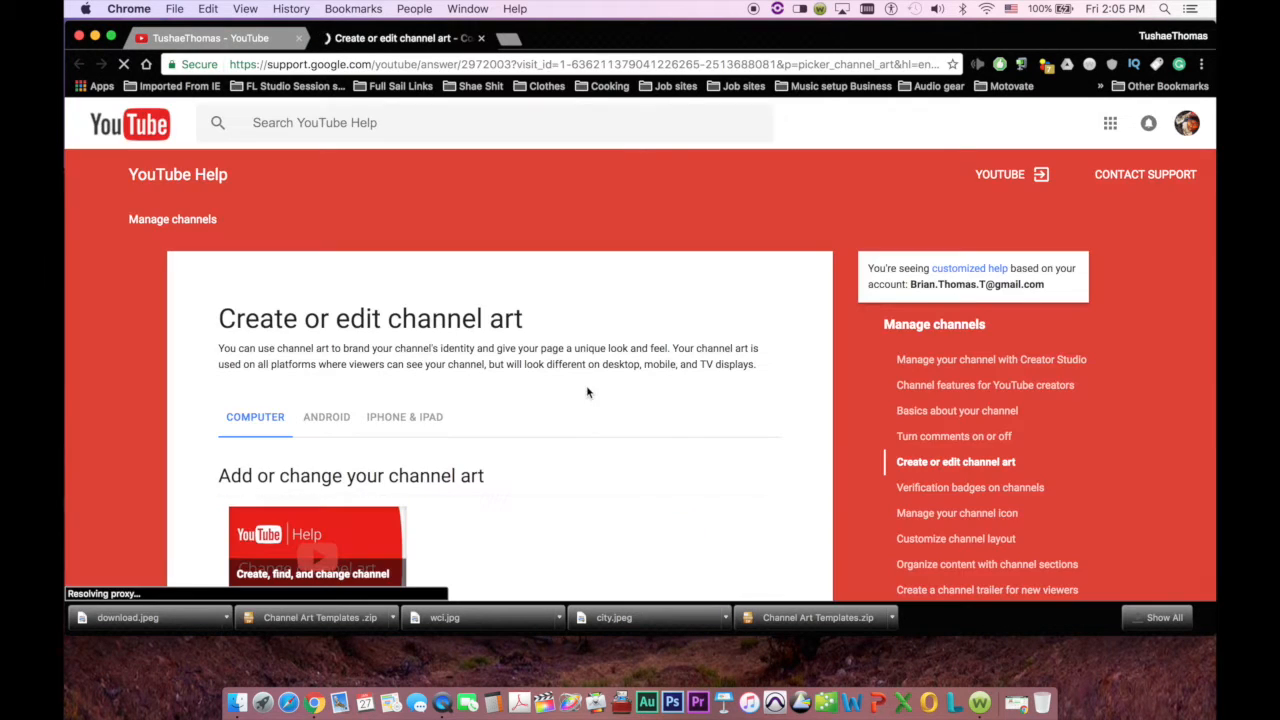
pyautogui.scroll(-10, 474, 386)
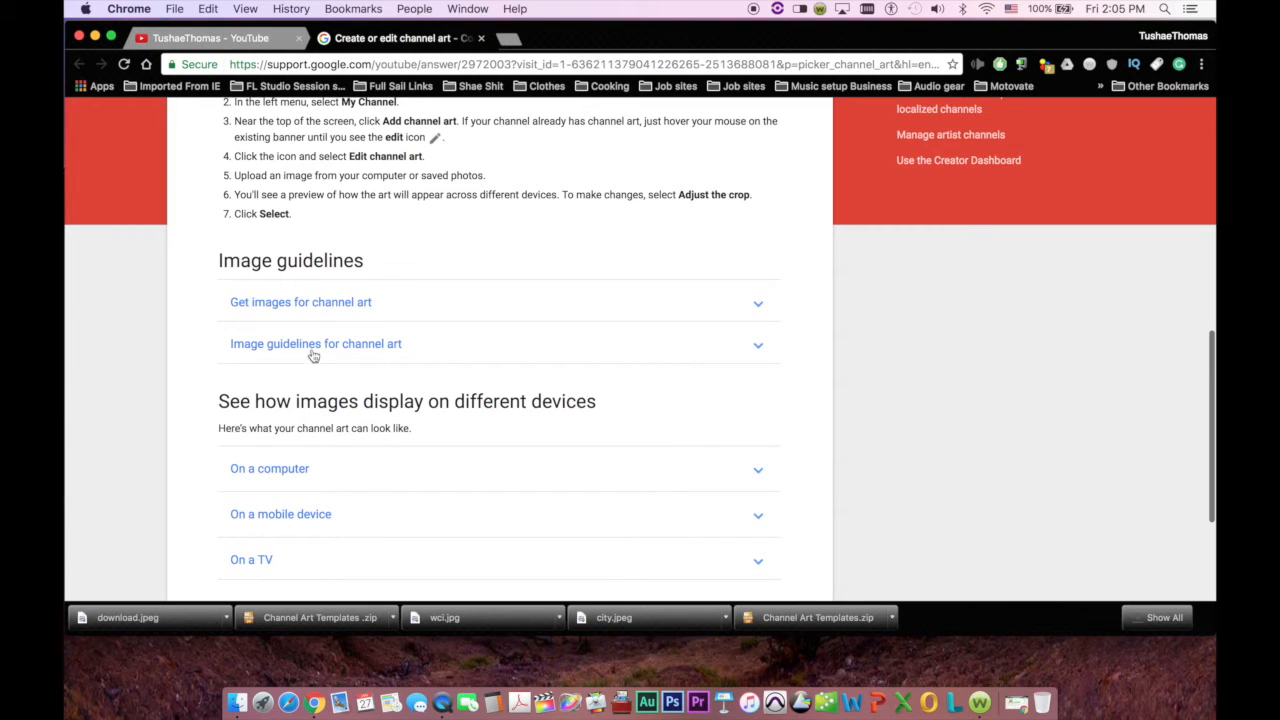
pyautogui.click(320, 345)
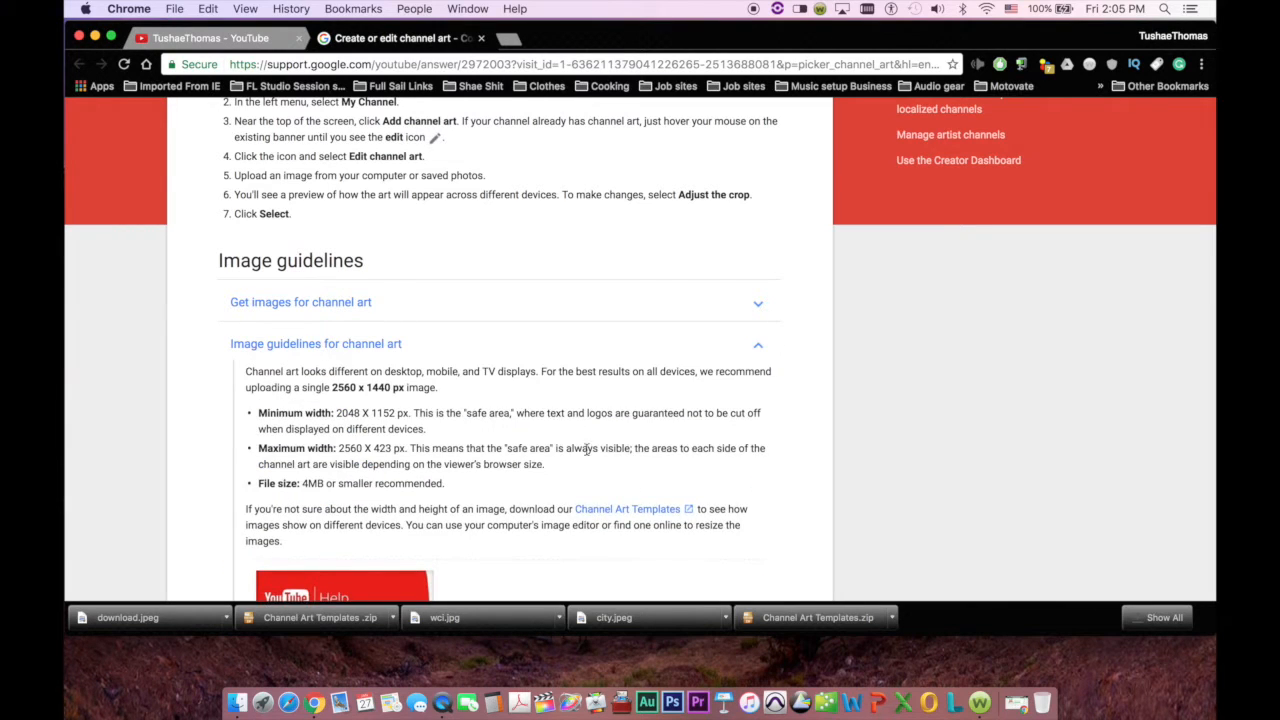
# Step: Download the Channel Art Templates zip to the Desktop without the "(1)" suffix in its name, replacing the existing file
pyautogui.click(663, 516)
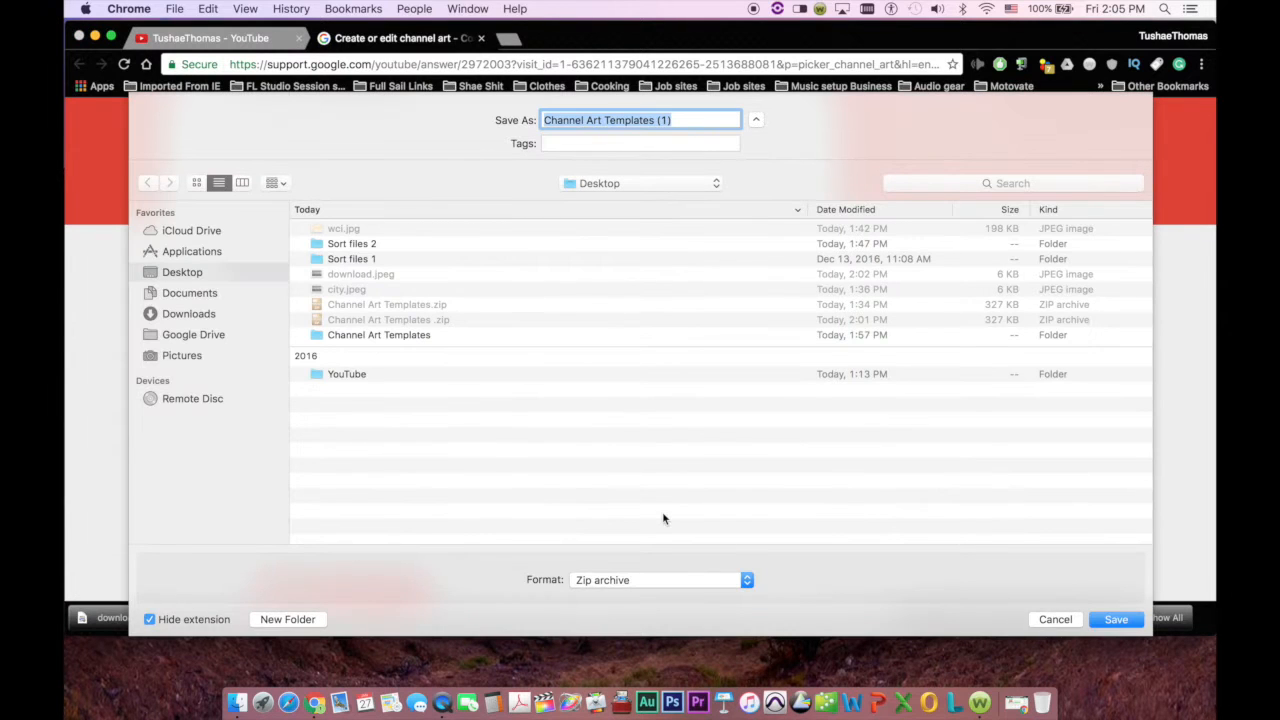
pyautogui.click(698, 117)
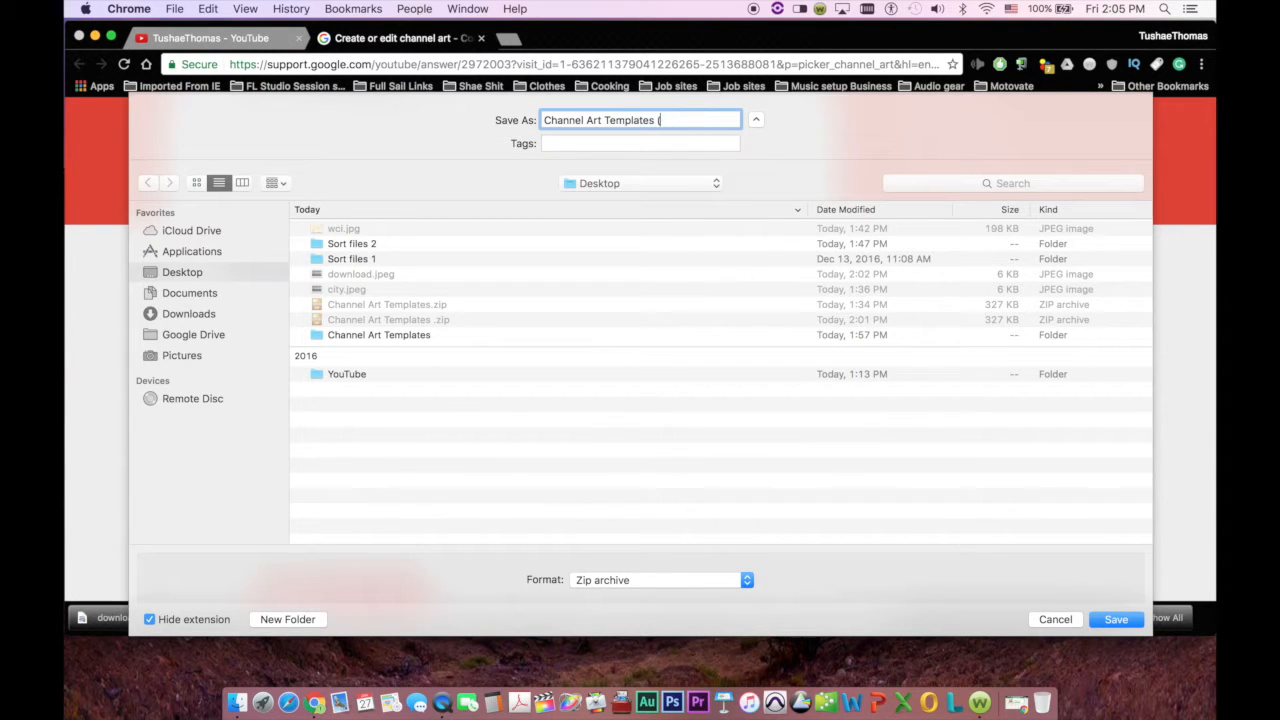
pyautogui.click(1121, 625)
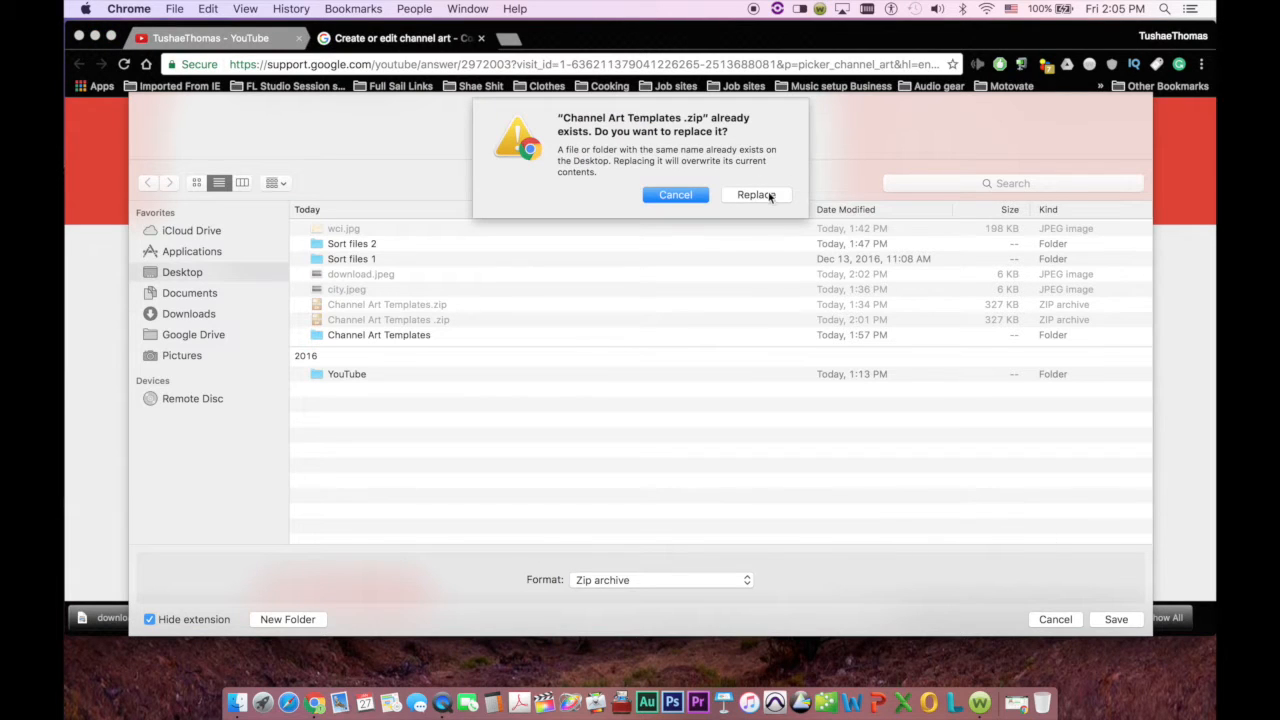
pyautogui.click(771, 196)
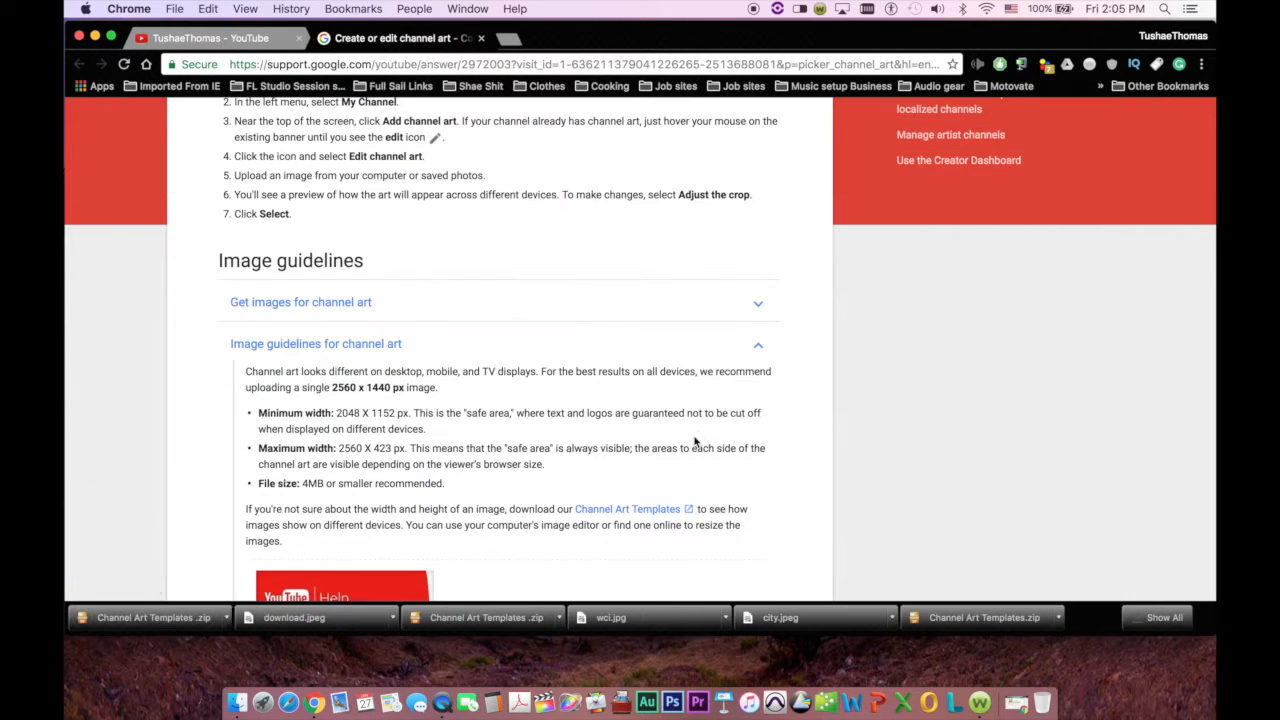
# Step: Open picmonkey.com in a new browser tab
pyautogui.click(508, 40)
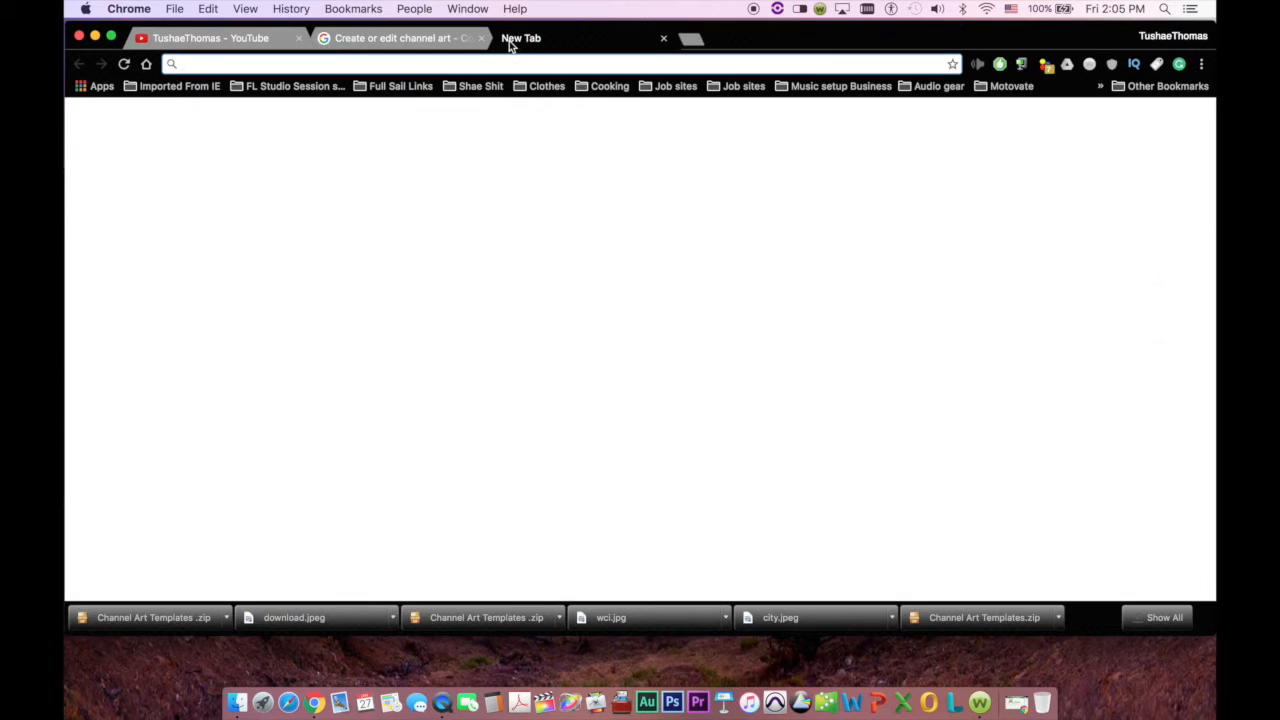
pyautogui.write('picmonkey.com')
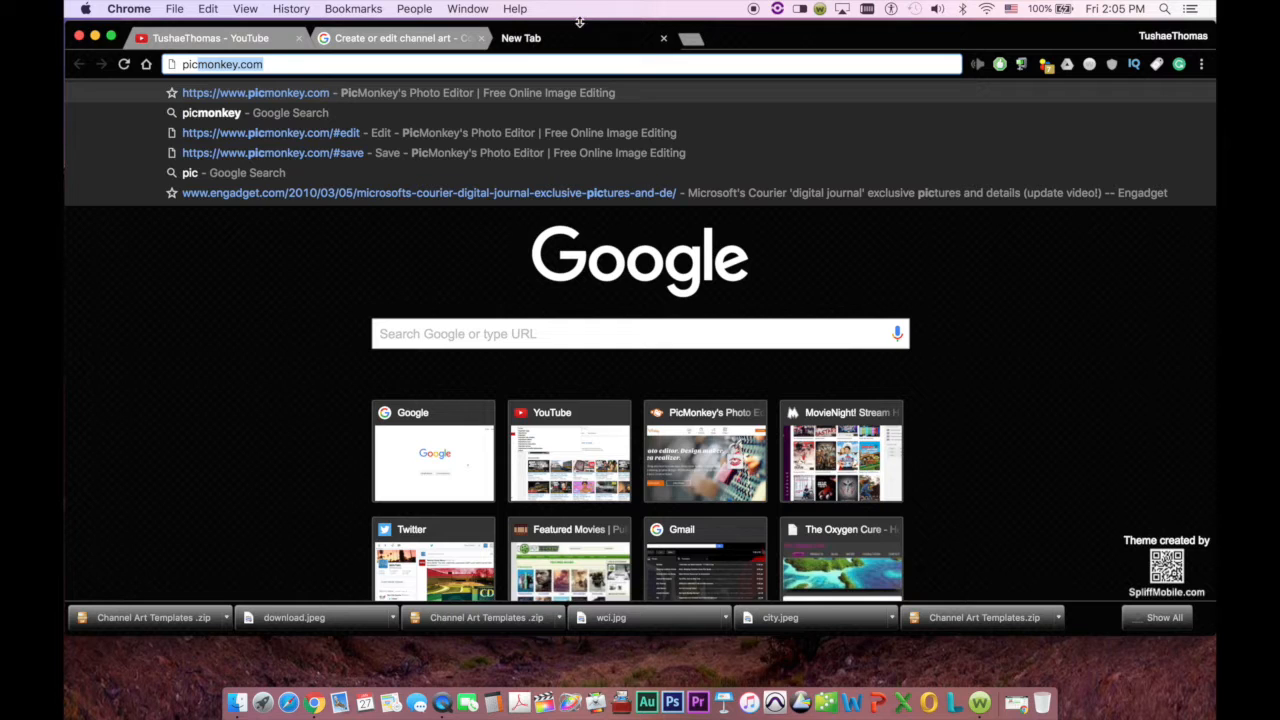
pyautogui.press('Return')
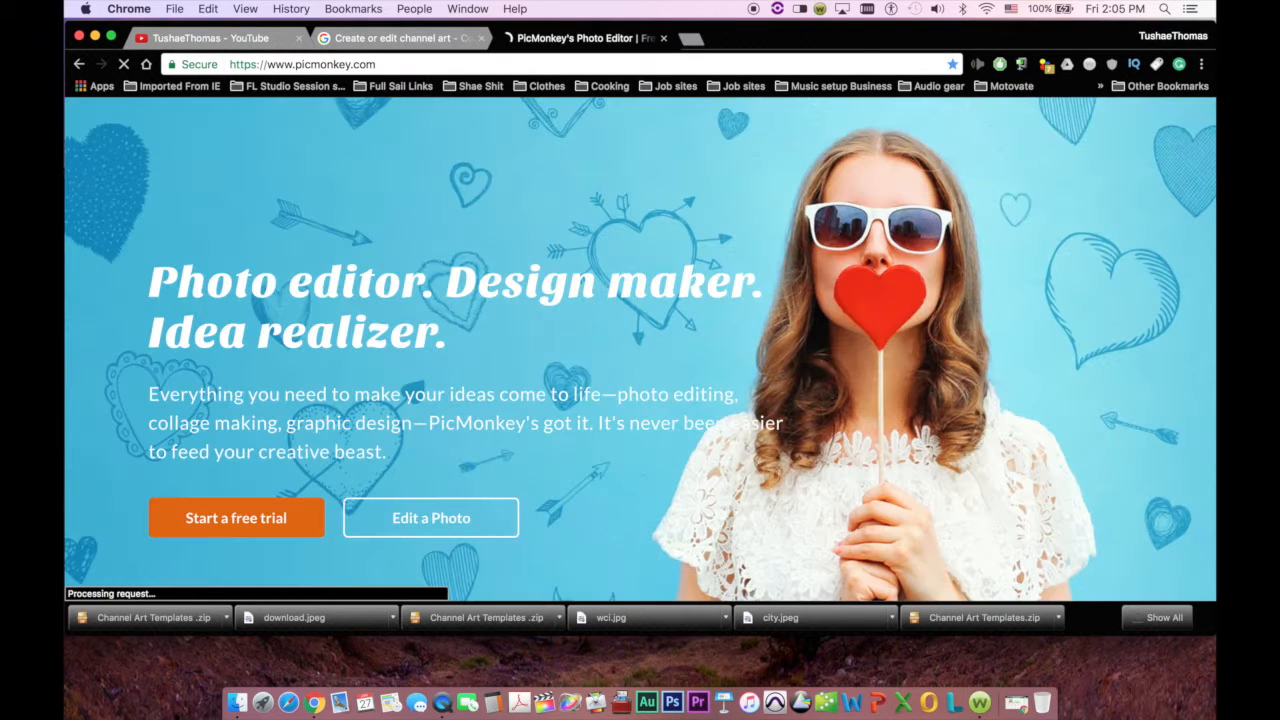
pyautogui.moveTo(668, 137)
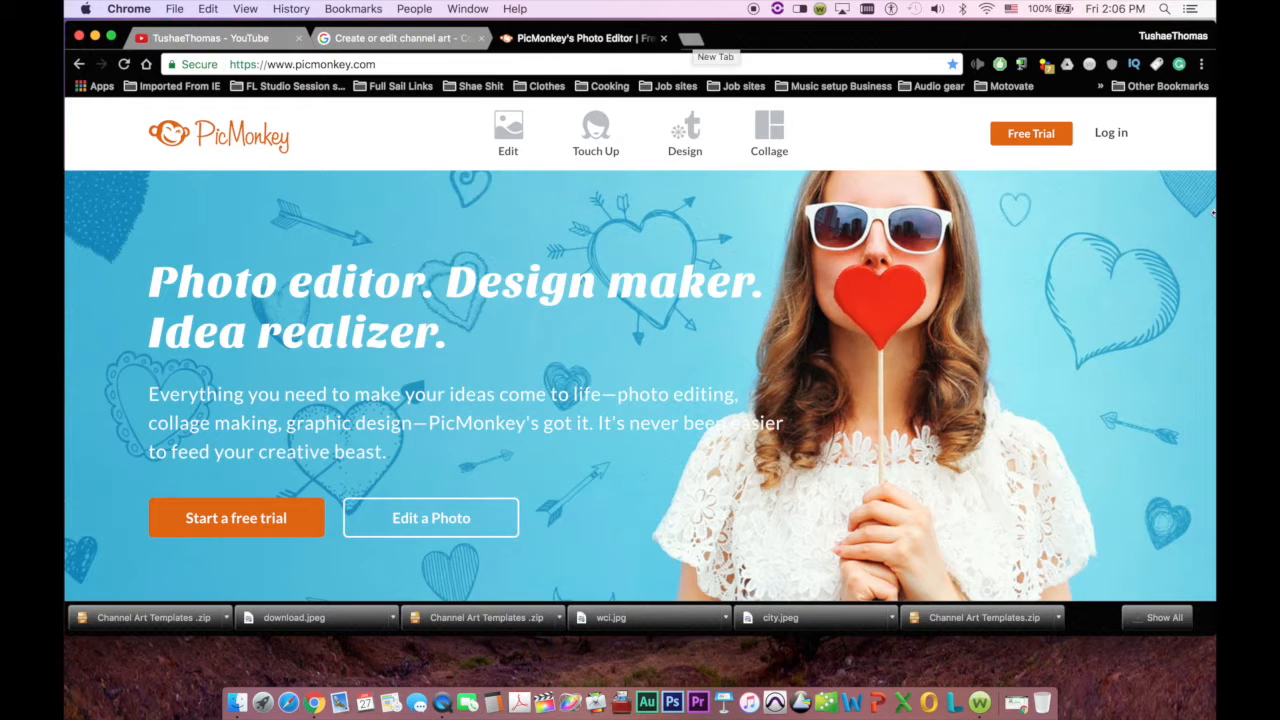
# Step: Uncover the desktop, extract the downloaded Channel Art Templates zip with The Unarchiver, and close the extracted folder's window
pyautogui.moveTo(1214, 210); pyautogui.dragTo(828, 207)
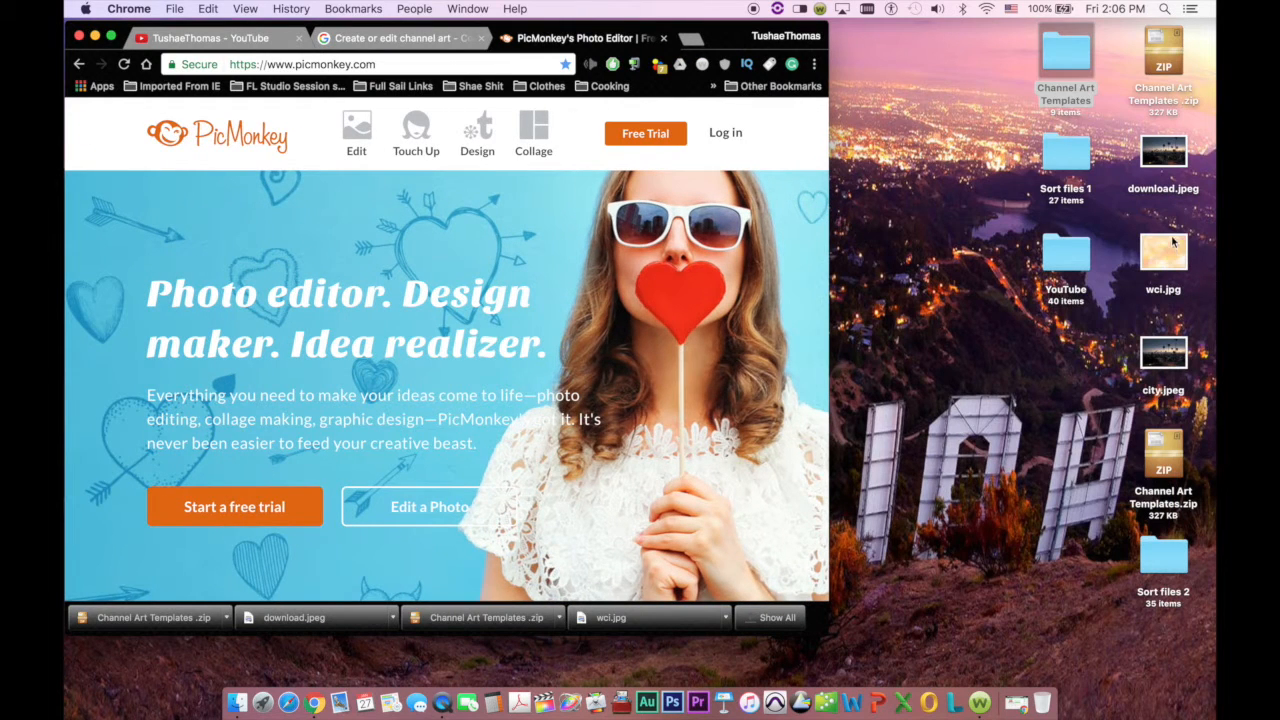
pyautogui.rightClick(1182, 58)
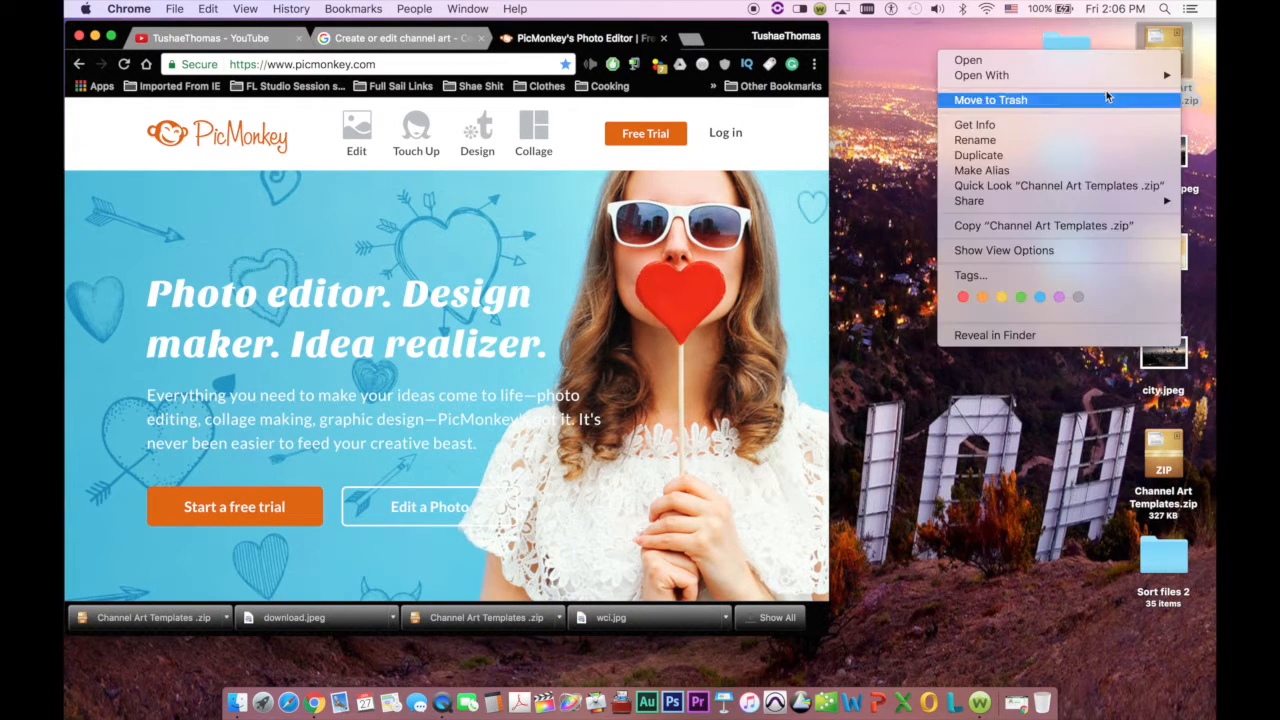
pyautogui.moveTo(1120, 78)
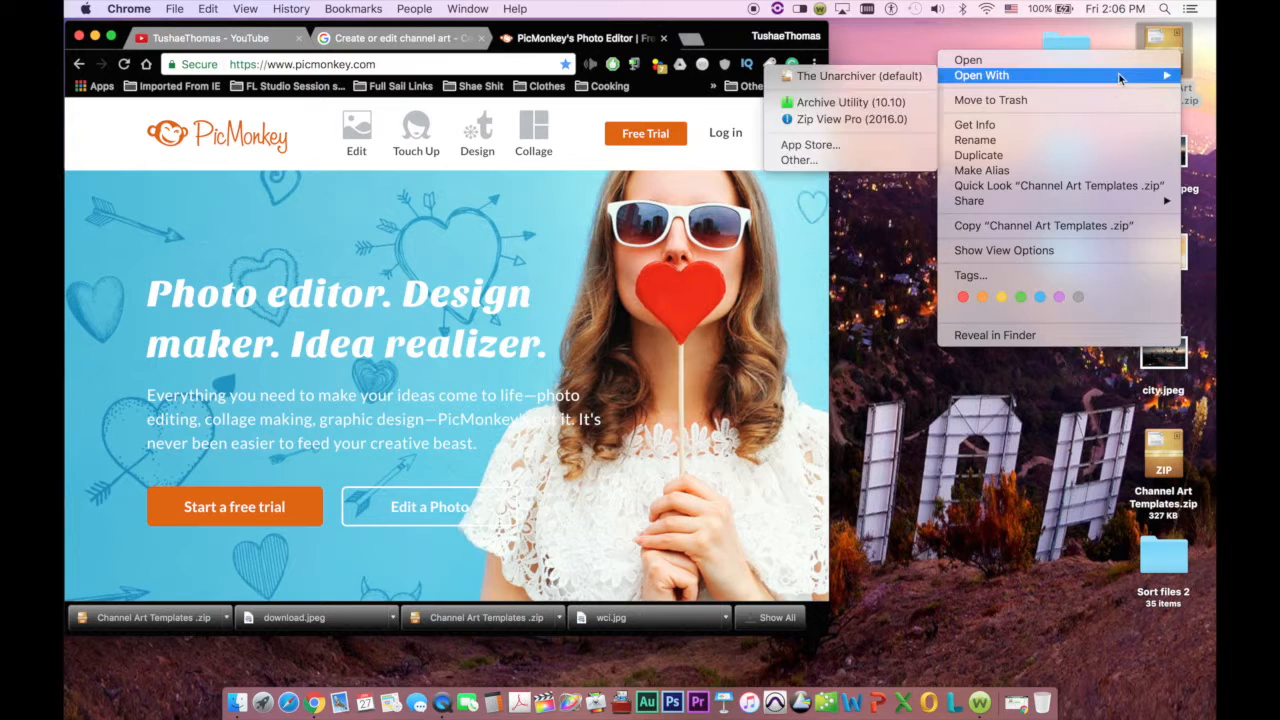
pyautogui.click(879, 77)
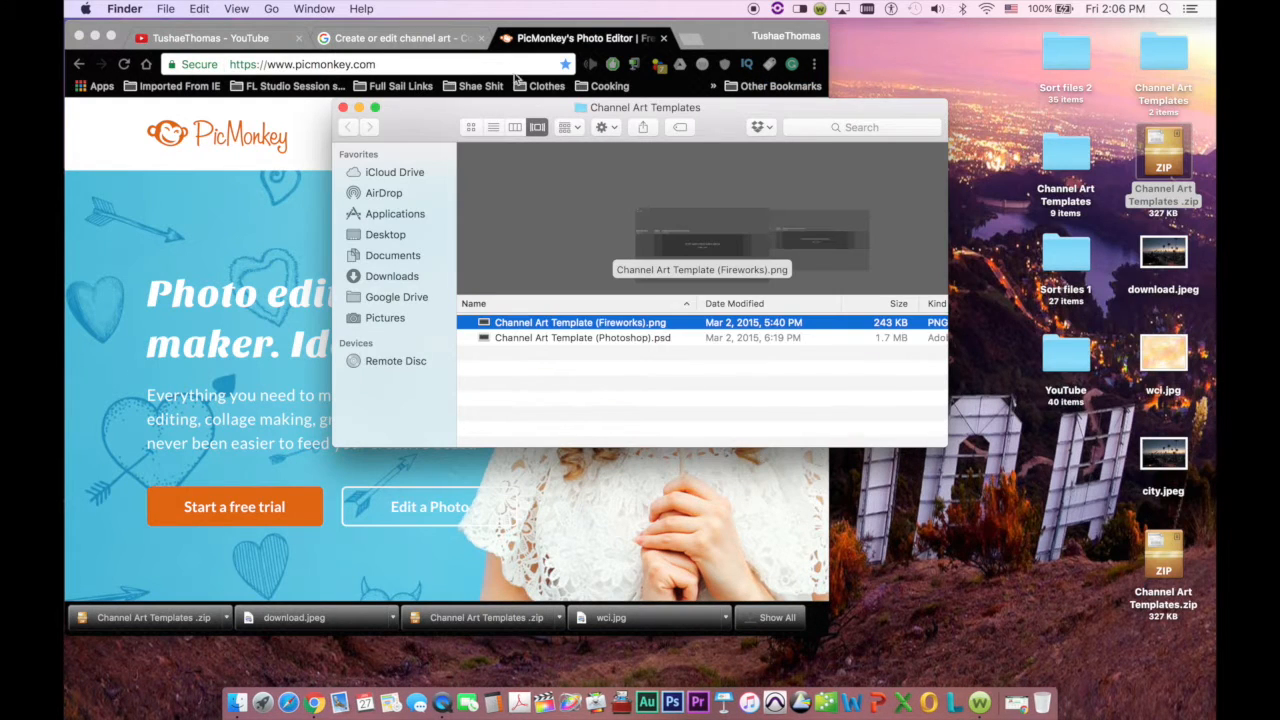
pyautogui.click(343, 107)
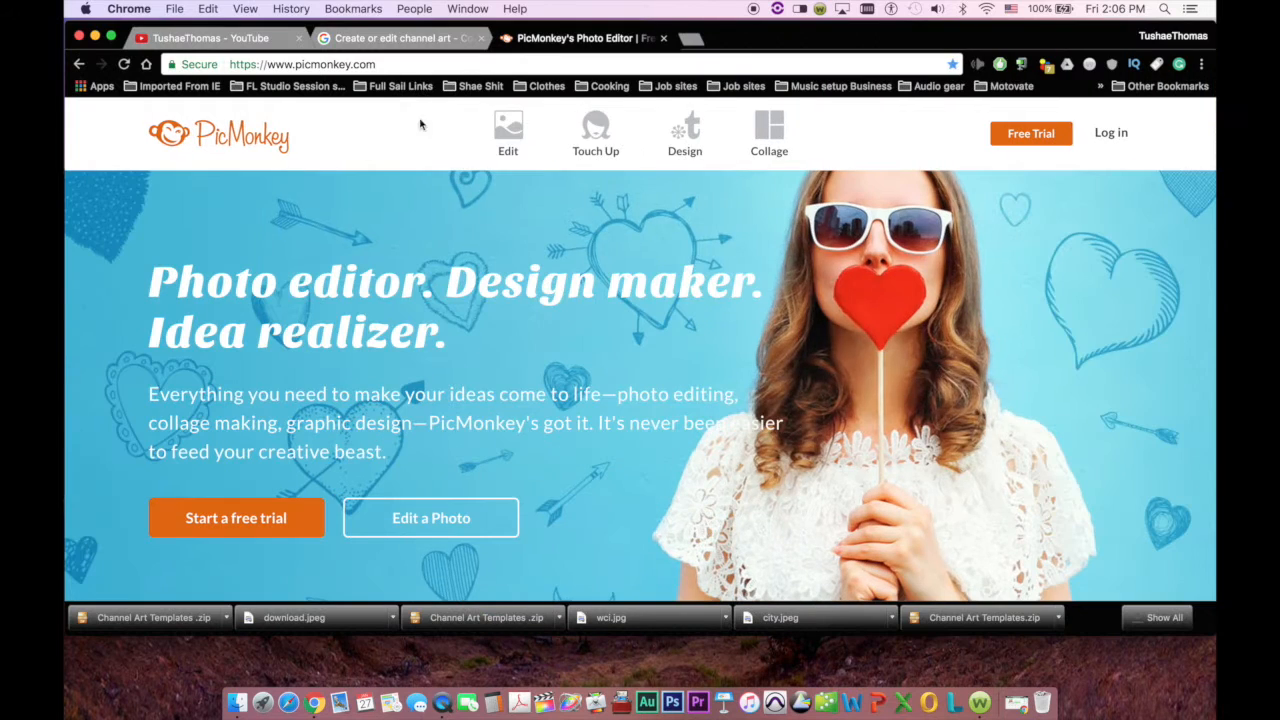
# Step: Open Channel Art Template (Fireworks).png from the Channel Art Templates folder for editing in PicMonkey
pyautogui.moveTo(526, 154)
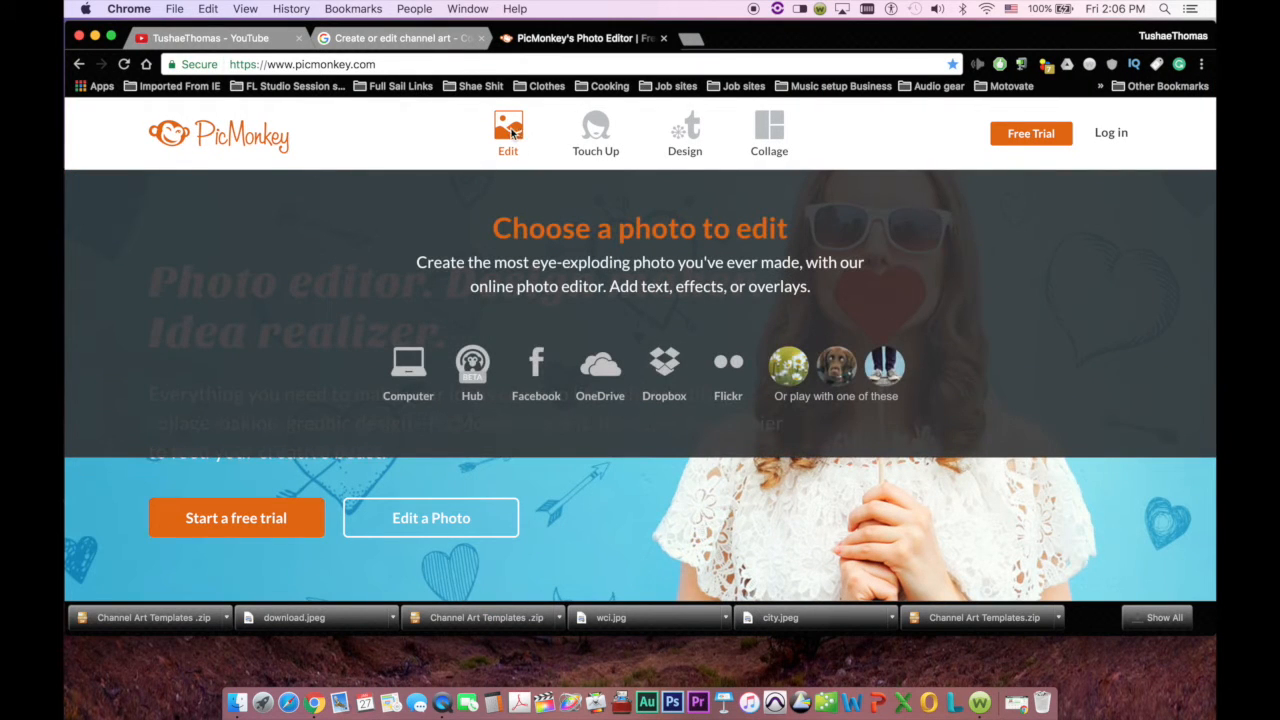
pyautogui.click(512, 134)
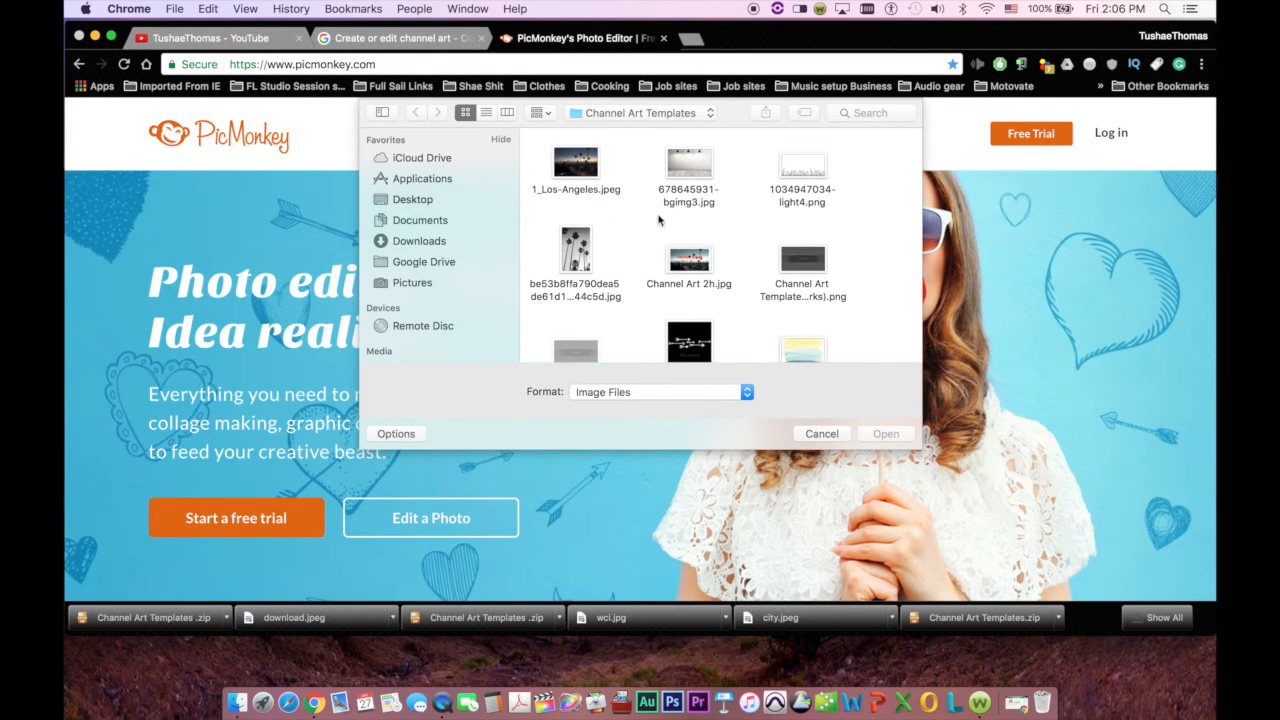
pyautogui.scroll(-2, 630, 270)
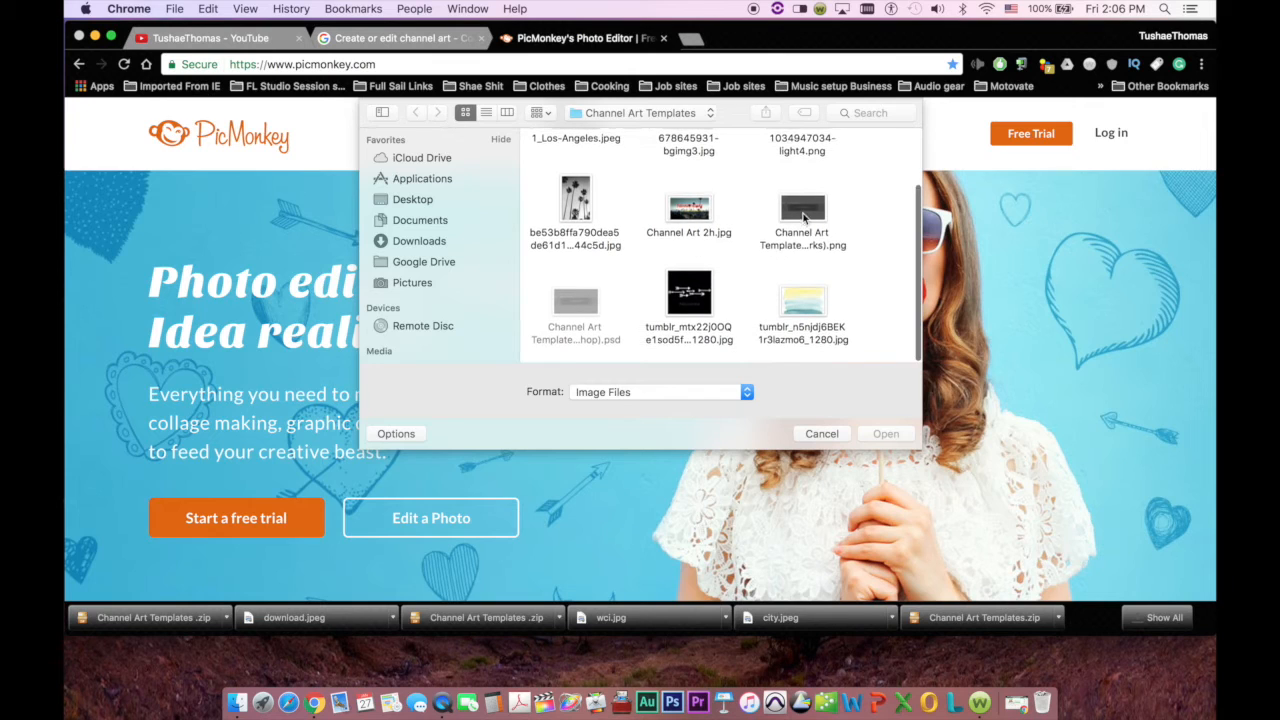
pyautogui.click(803, 217)
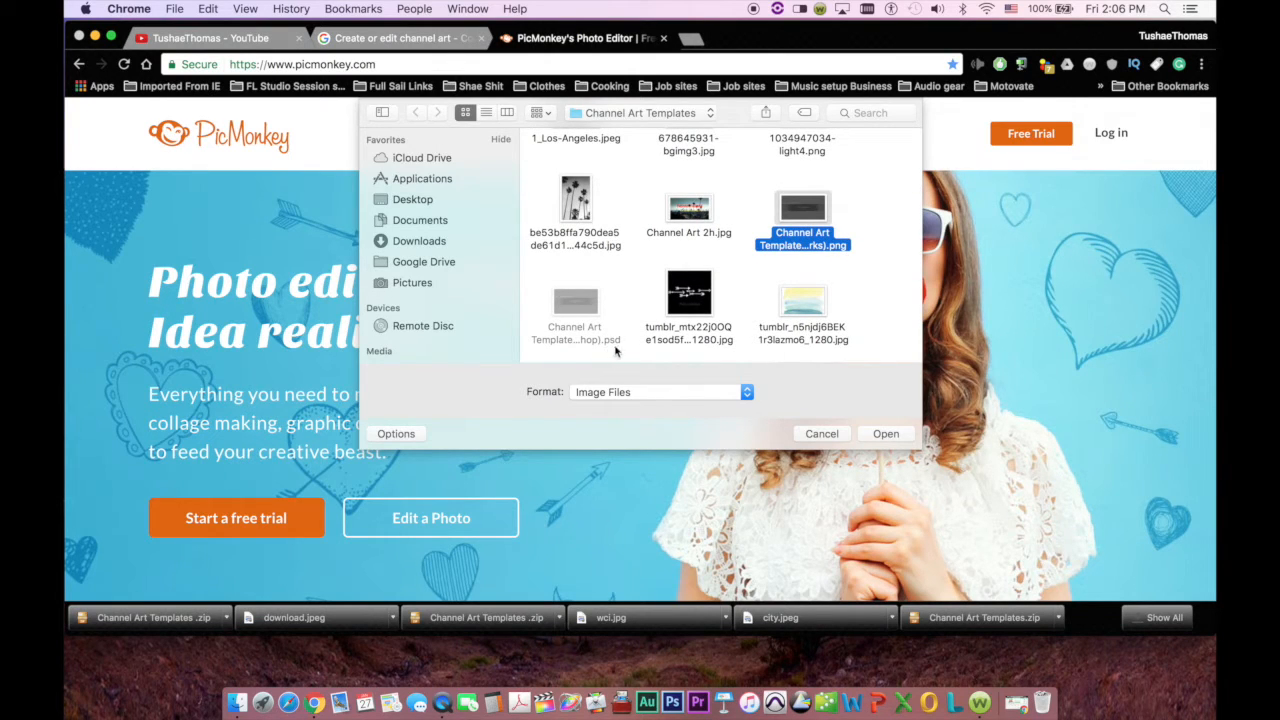
pyautogui.click(885, 434)
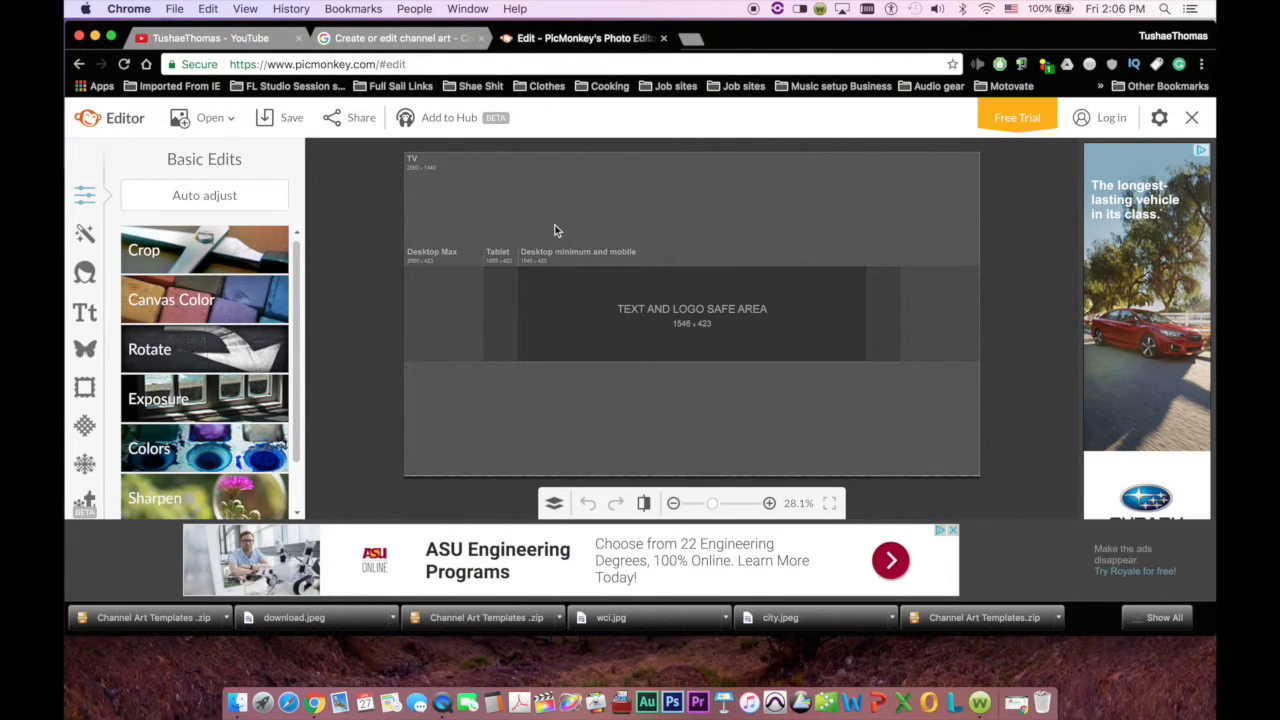
# Step: Add a black geometric rectangle overlay and stretch it into a block against the left edge of the text and logo safe area
pyautogui.click(78, 347)
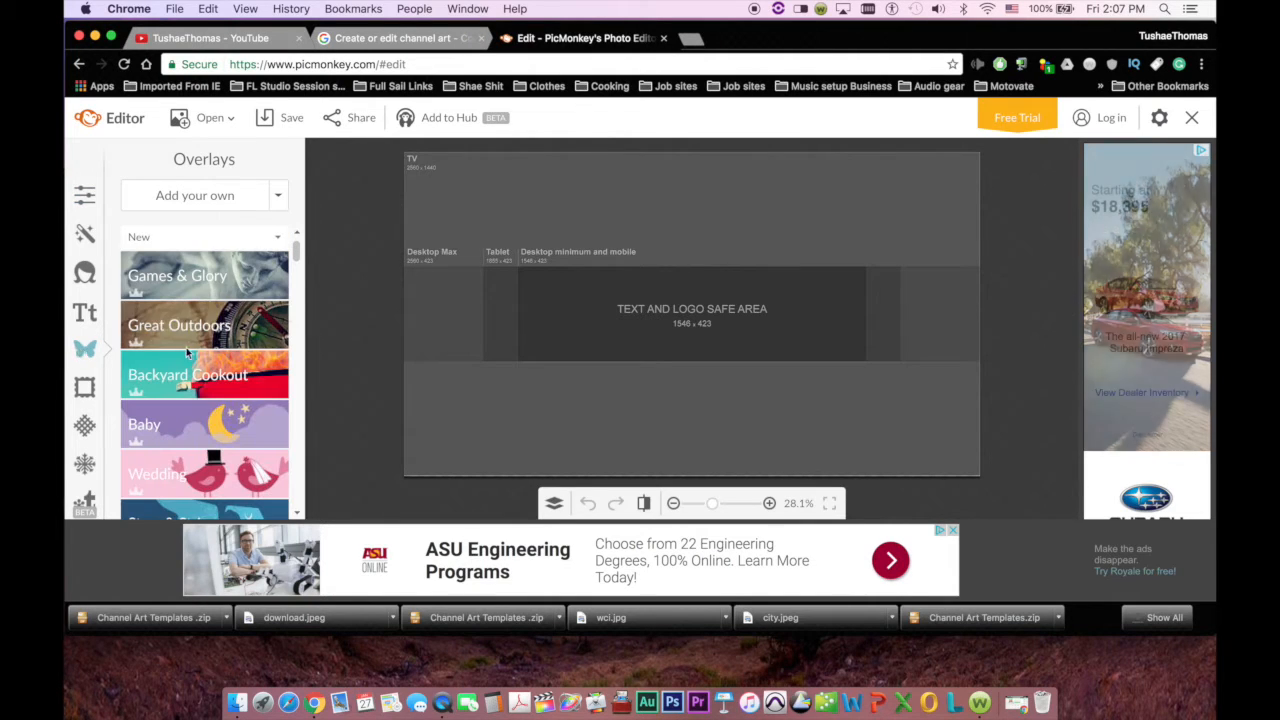
pyautogui.moveTo(294, 251); pyautogui.dragTo(297, 275)
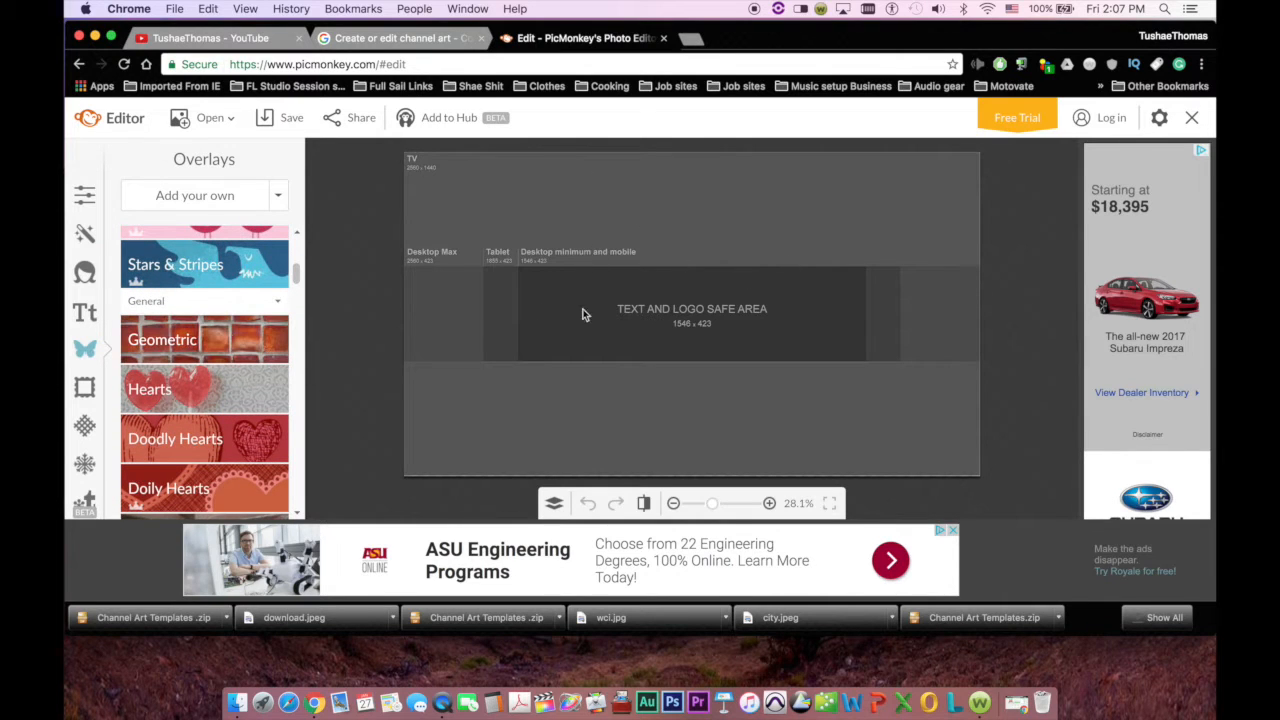
pyautogui.click(236, 340)
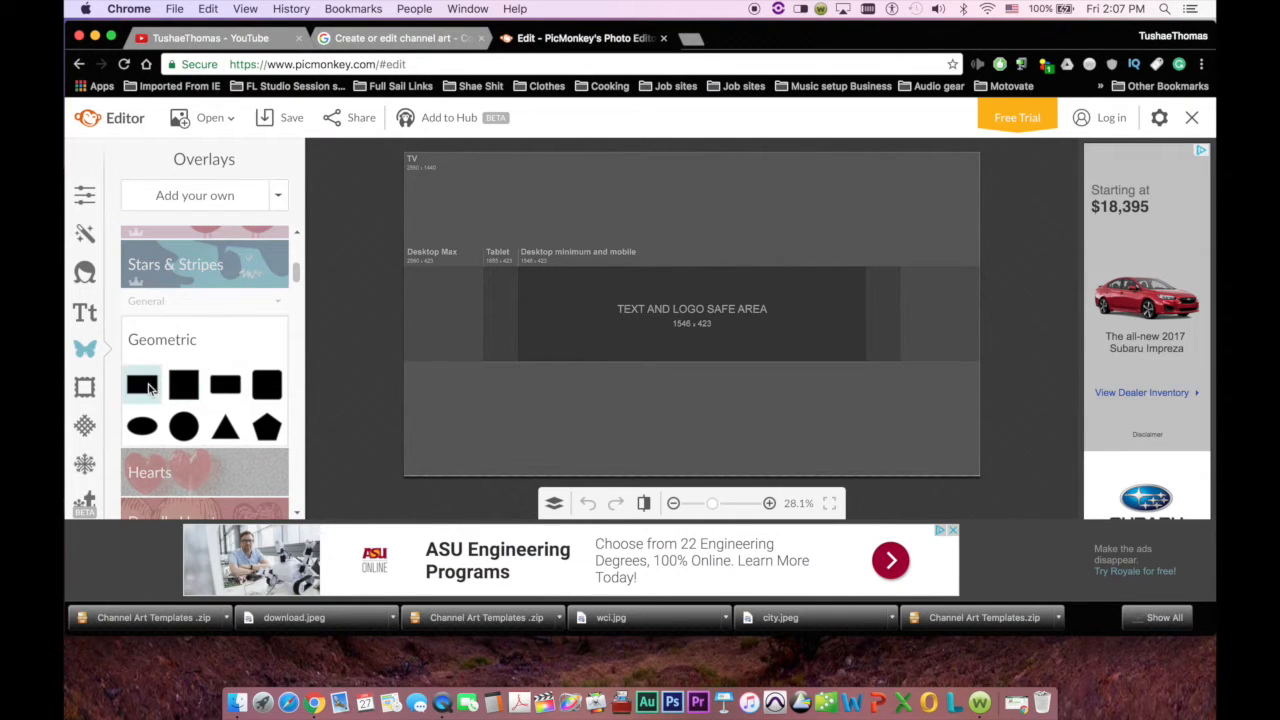
pyautogui.click(147, 389)
pyautogui.moveTo(692, 313); pyautogui.dragTo(475, 366)
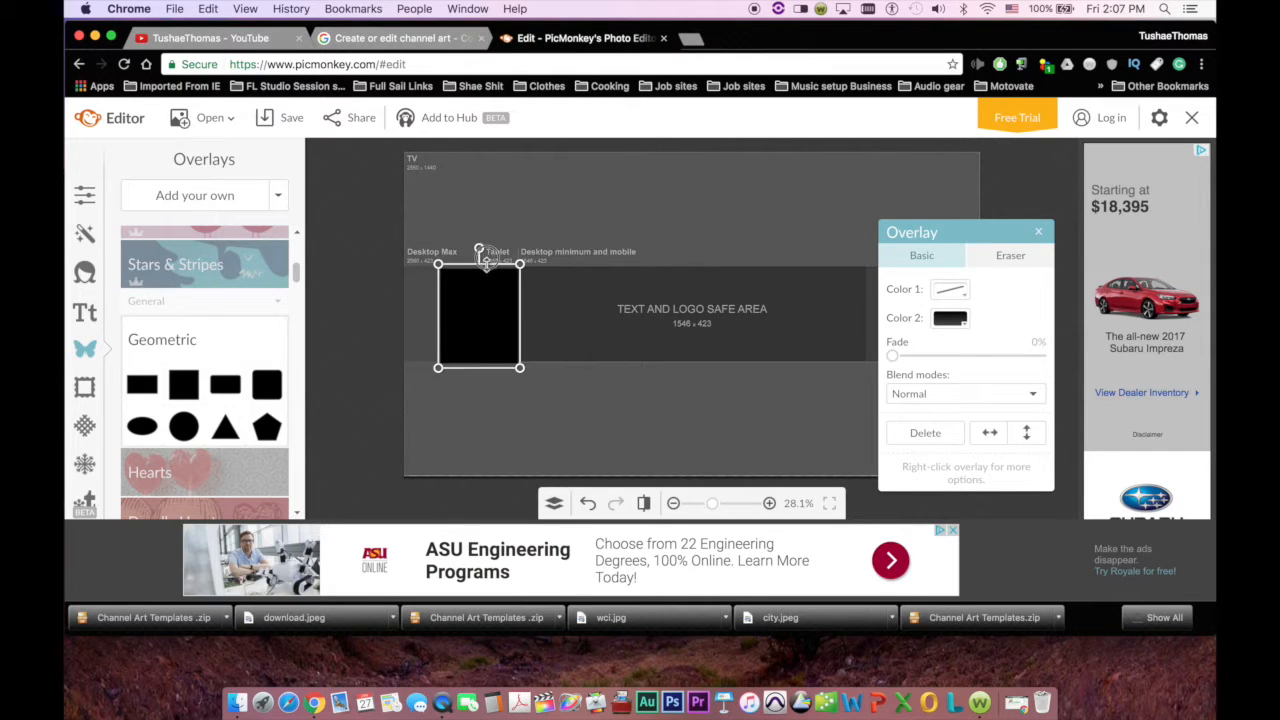
pyautogui.moveTo(479, 266); pyautogui.dragTo(486, 254)
# Step: Duplicate the black rectangle overlay and place the copy against the right edge of the safe area
pyautogui.rightClick(503, 298)
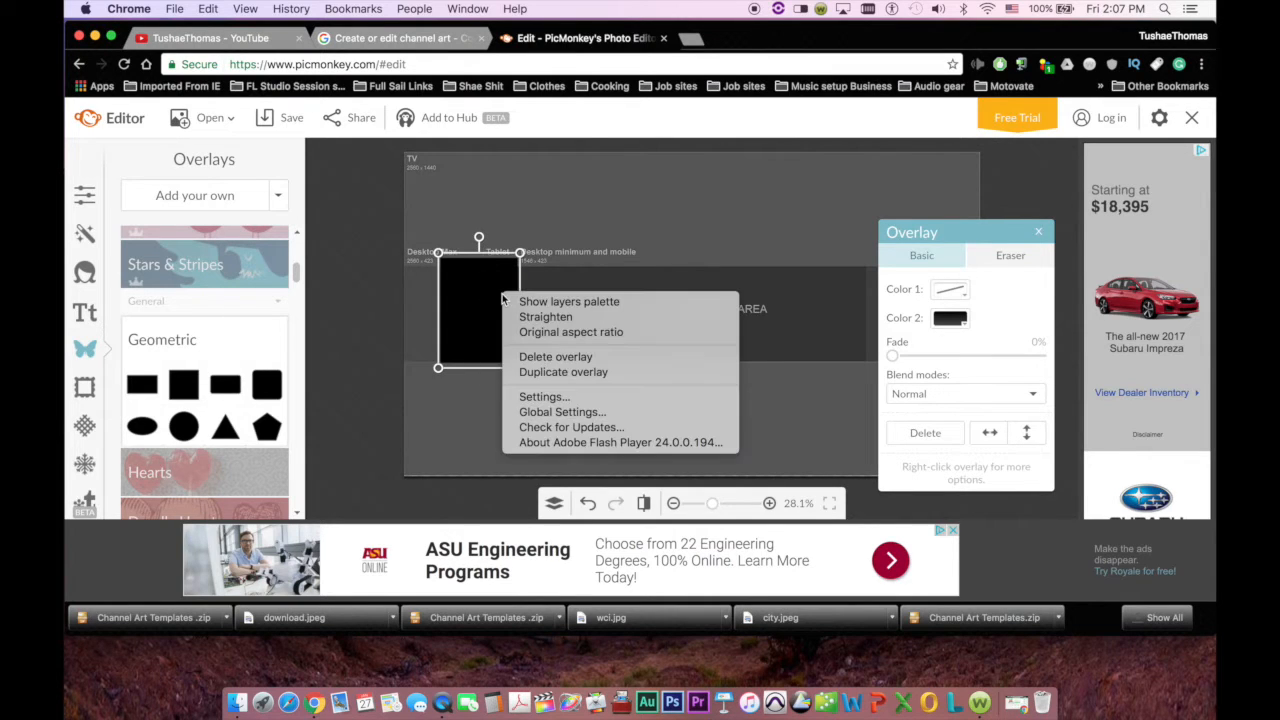
pyautogui.click(565, 372)
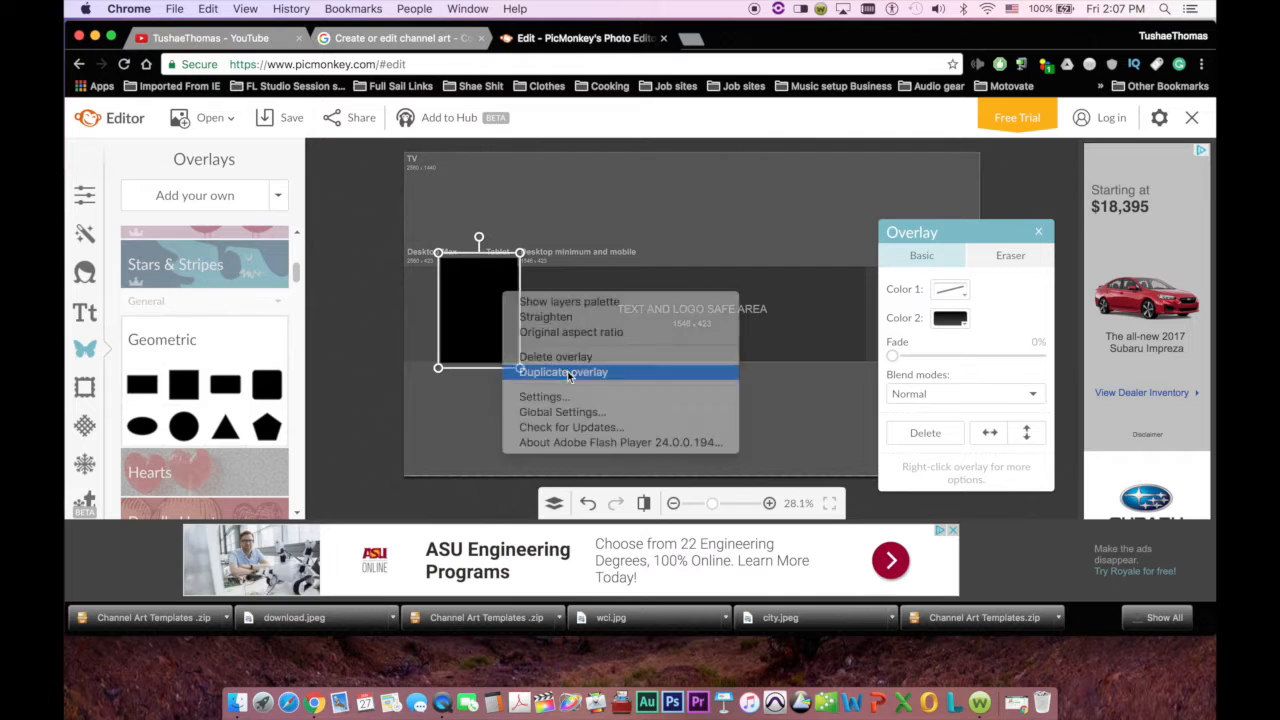
pyautogui.moveTo(478, 330); pyautogui.dragTo(897, 319)
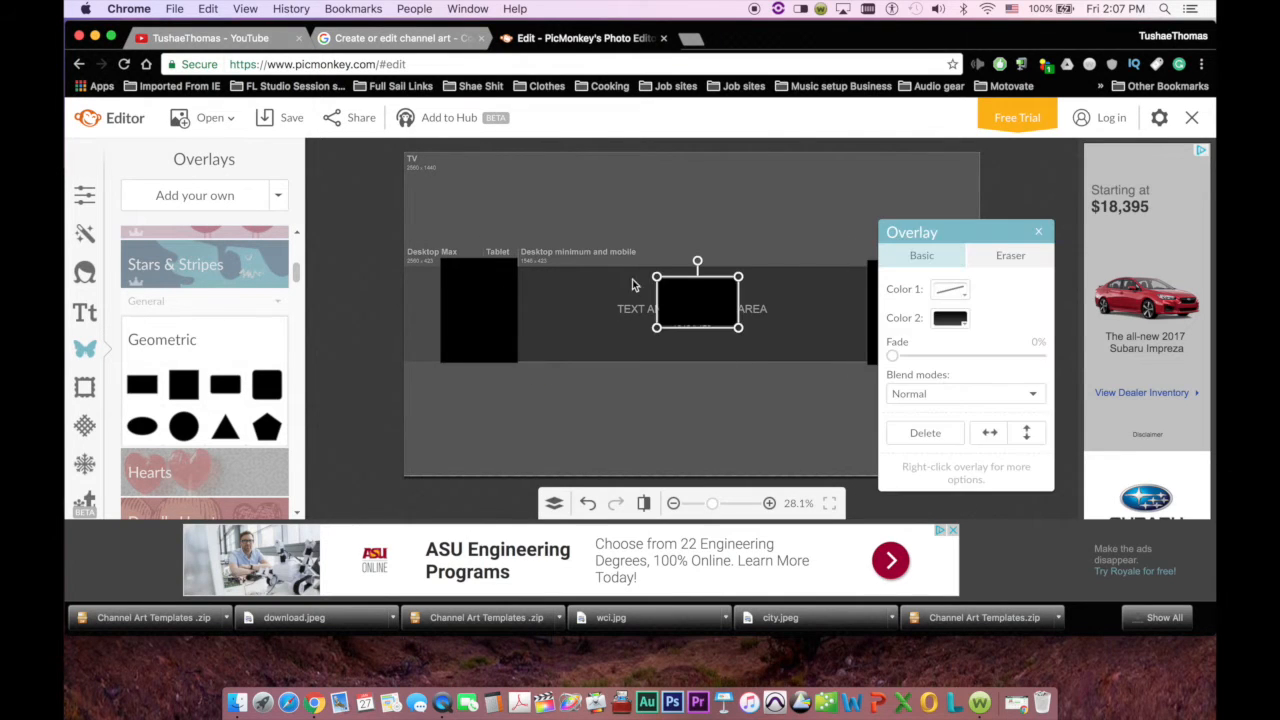
# Step: Stretch another black rectangle into a wide bar along the safe area's top edge, and place a duplicate of it along the bottom edge
pyautogui.moveTo(690, 290); pyautogui.dragTo(955, 166)
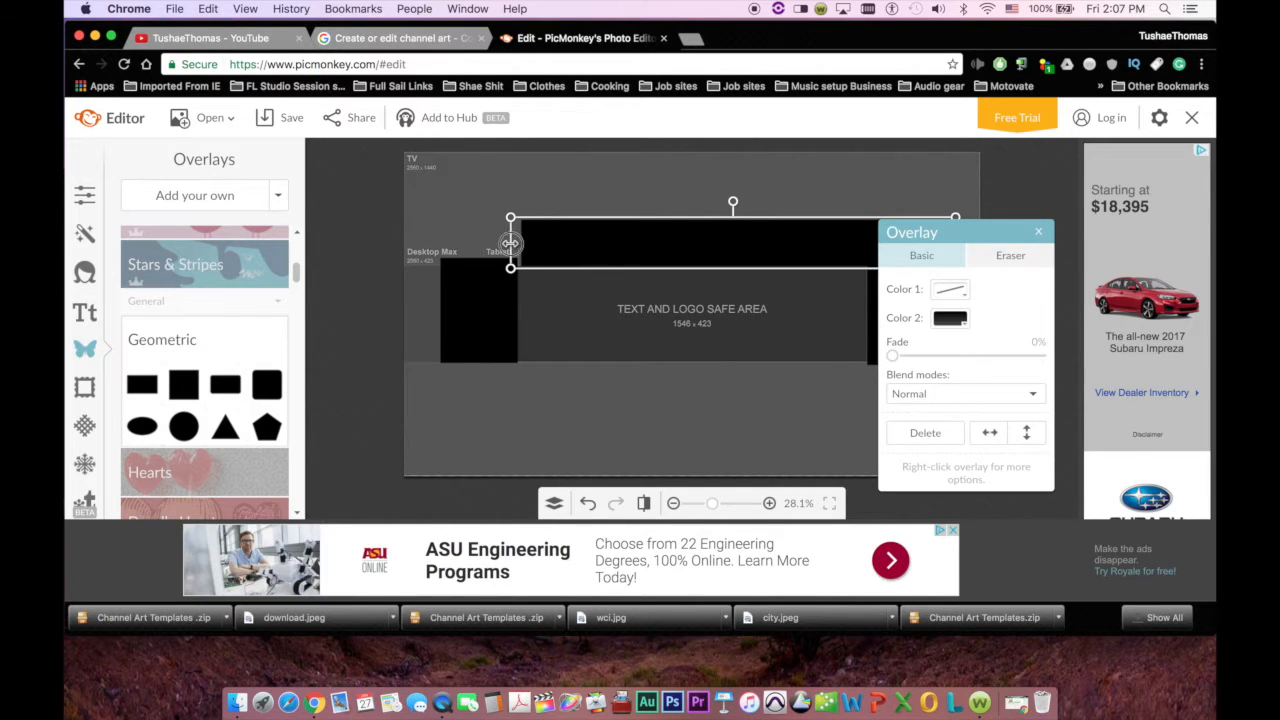
pyautogui.moveTo(513, 243); pyautogui.dragTo(428, 240)
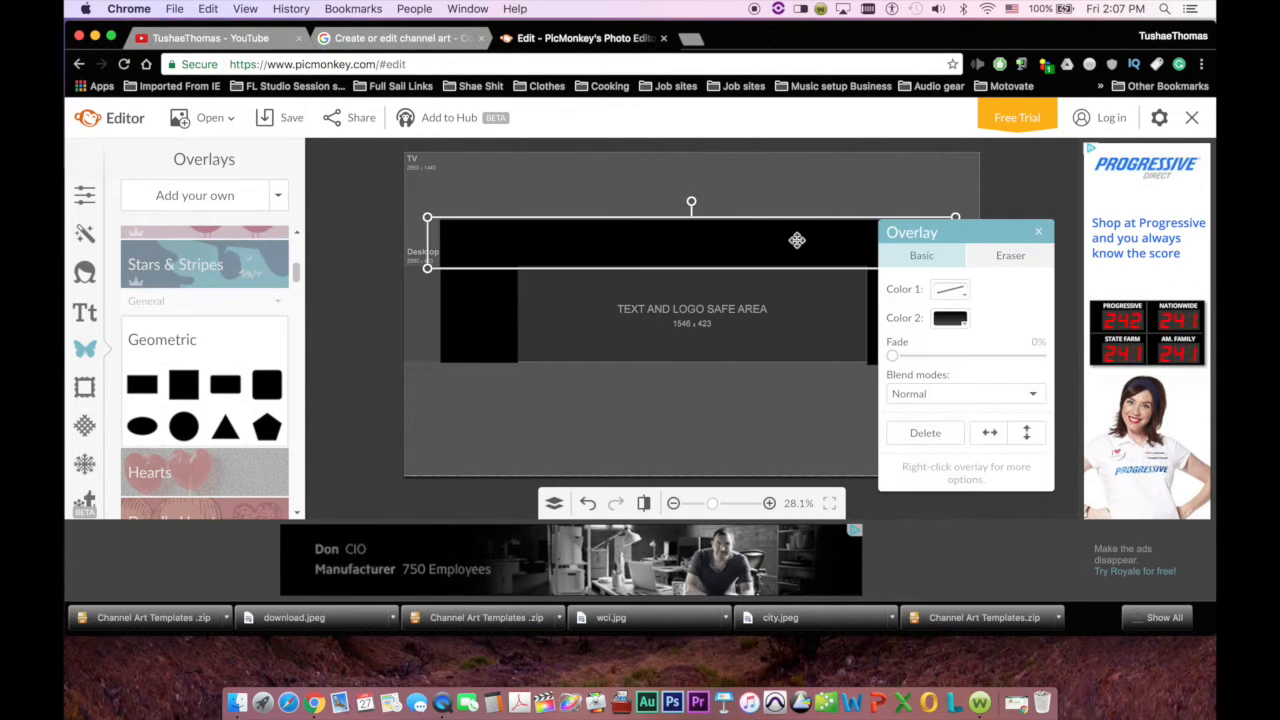
pyautogui.rightClick(797, 240)
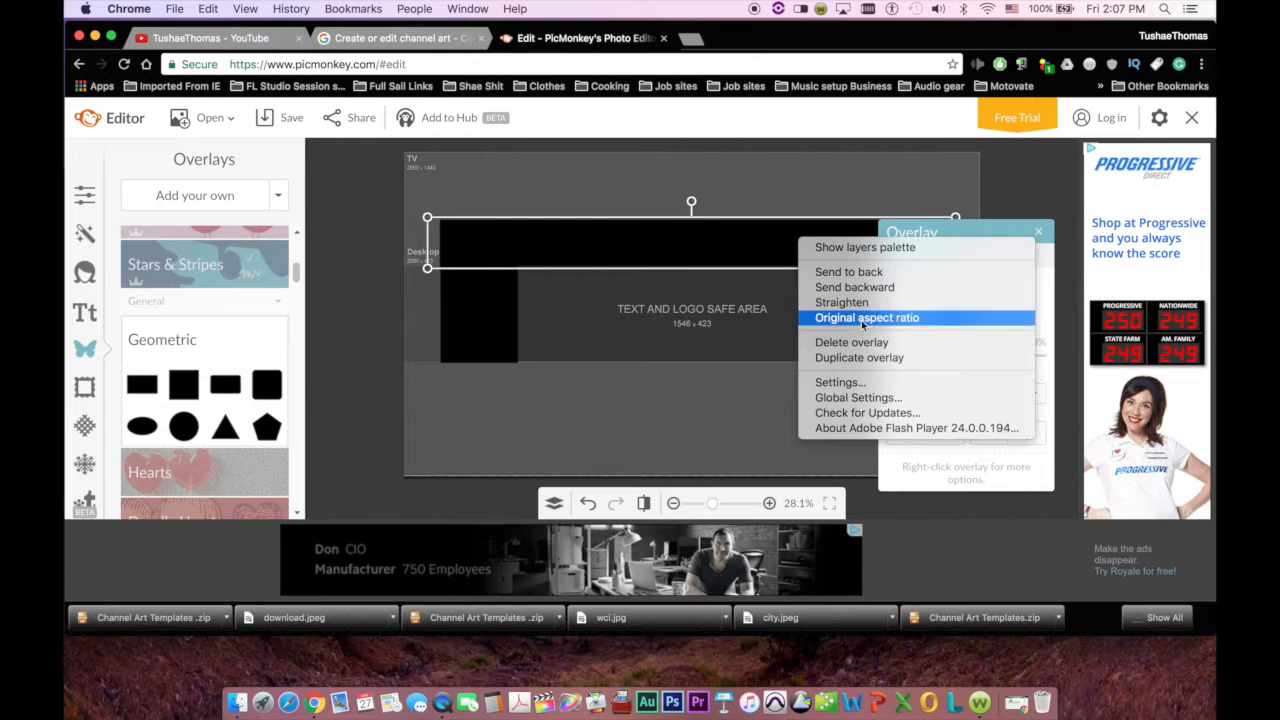
pyautogui.click(859, 357)
pyautogui.moveTo(702, 252); pyautogui.dragTo(694, 385)
pyautogui.click(699, 441)
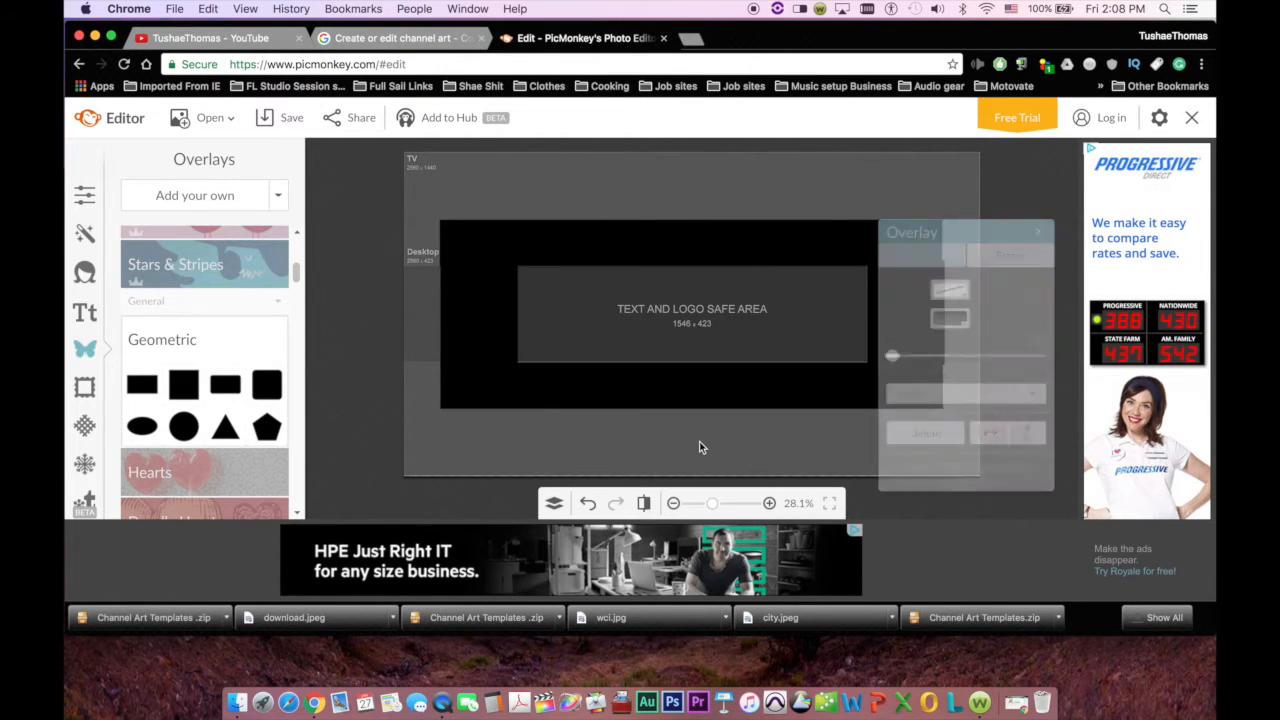
pyautogui.click(706, 399)
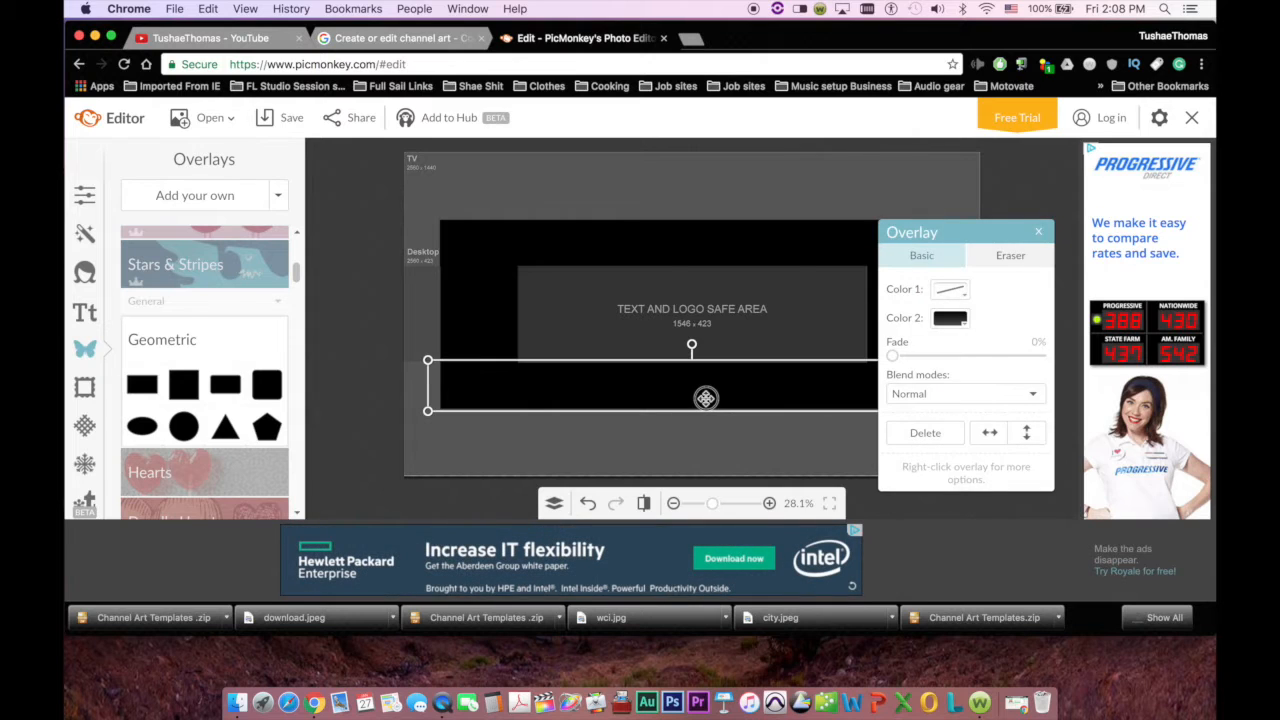
# Step: Nudge the bottom black bar and the right-hand black block flush against the edges of the safe area
pyautogui.moveTo(706, 399); pyautogui.dragTo(706, 396)
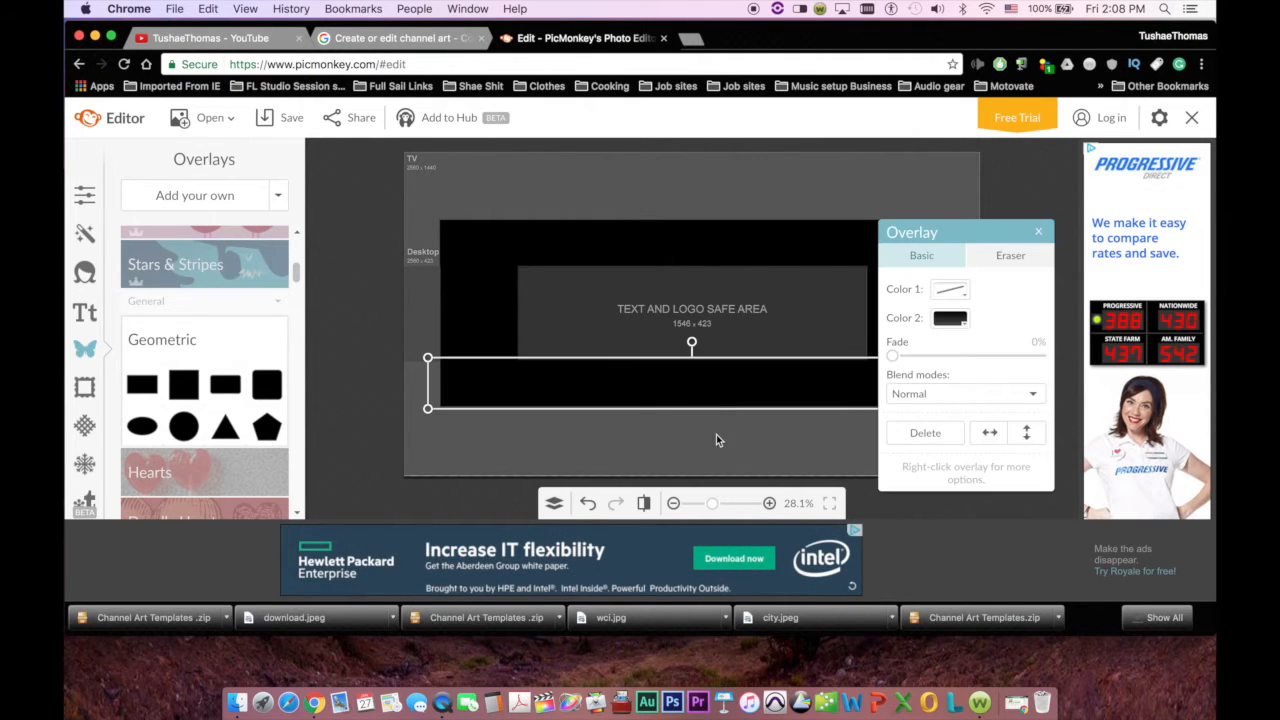
pyautogui.click(716, 434)
pyautogui.click(878, 321)
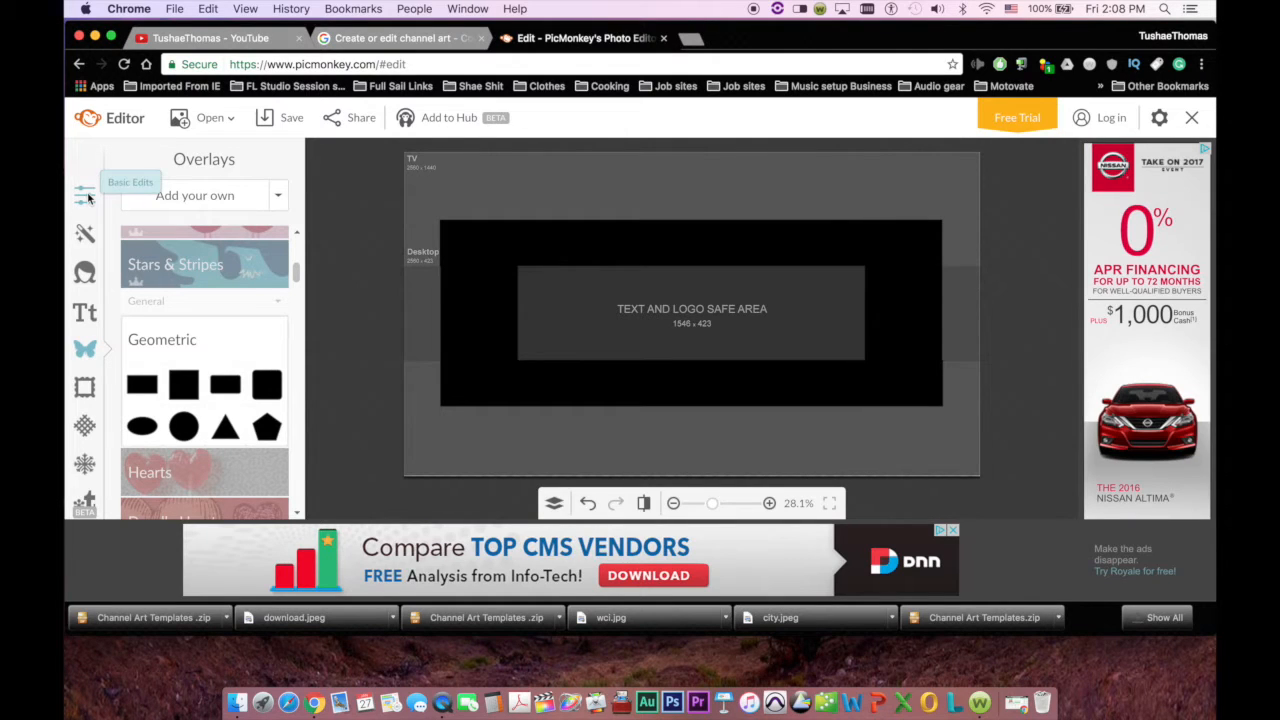
# Step: Apply a white (ffffff) canvas color behind the black rectangles
pyautogui.click(85, 196)
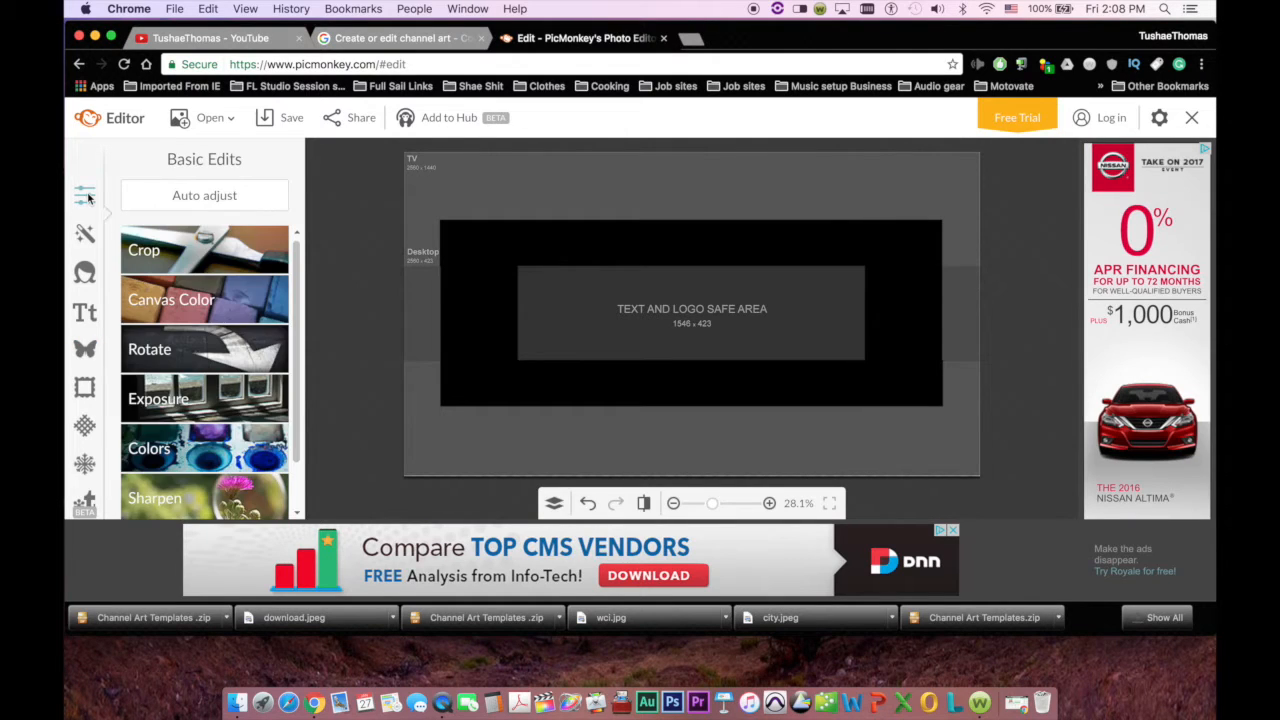
pyautogui.click(203, 301)
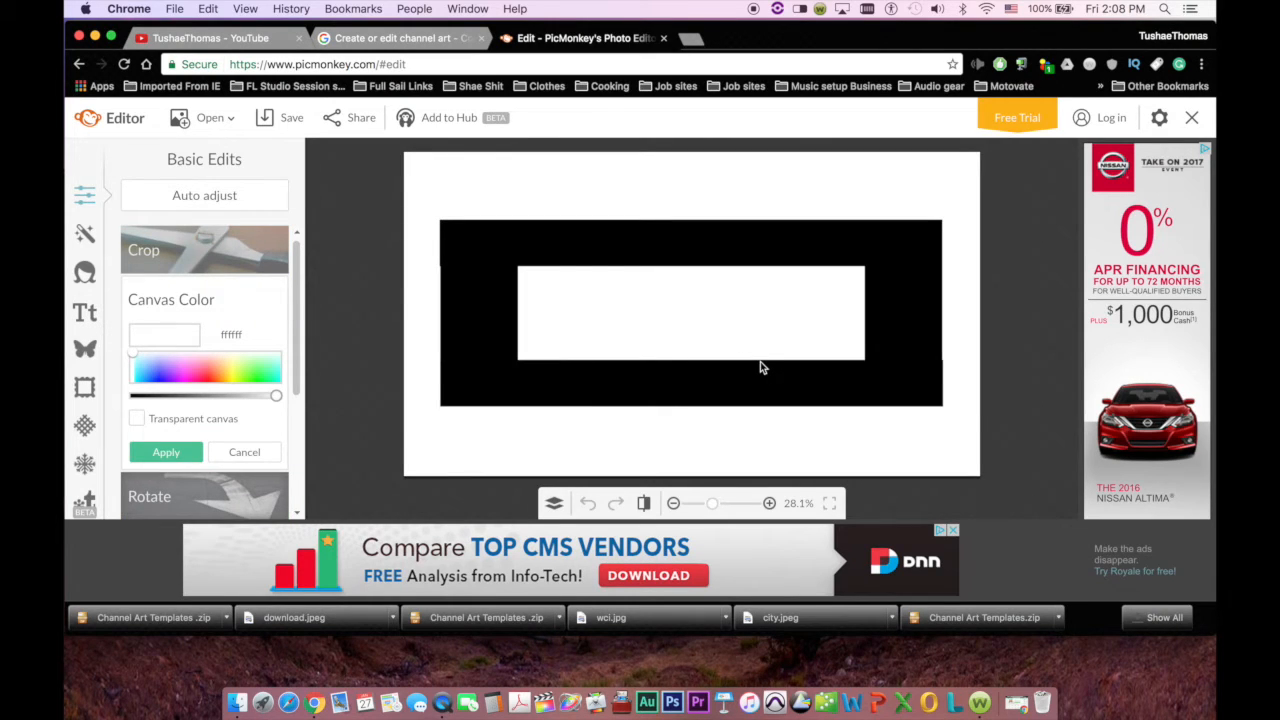
pyautogui.click(147, 453)
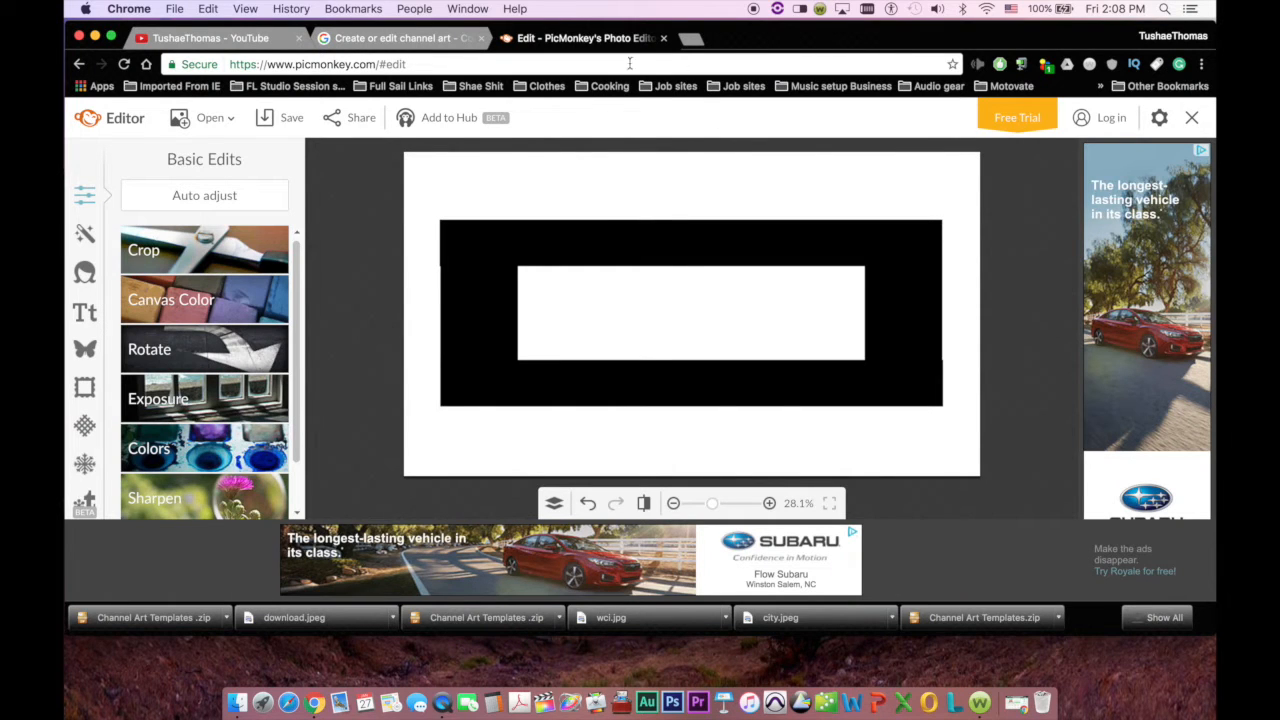
# Step: In a new browser tab, search Google for "tumblr california city backgrounds" and show the image results
pyautogui.click(688, 40)
pyautogui.write('tum')
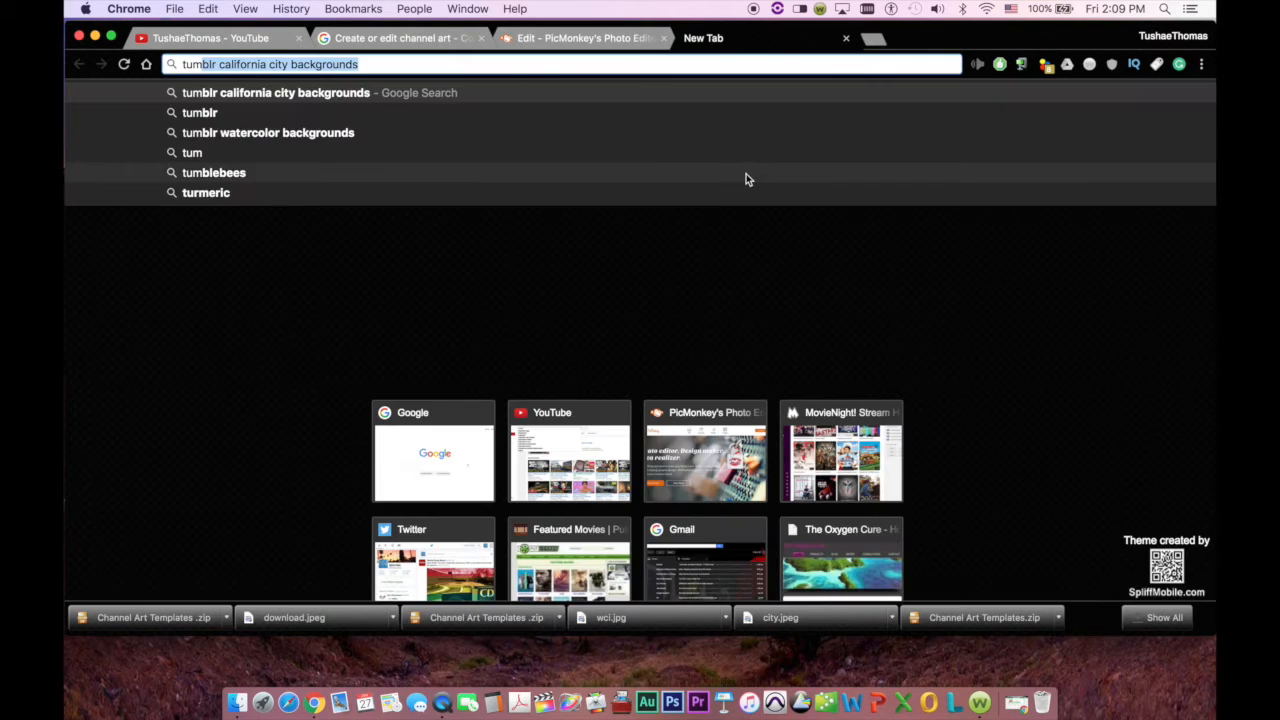
pyautogui.click(669, 88)
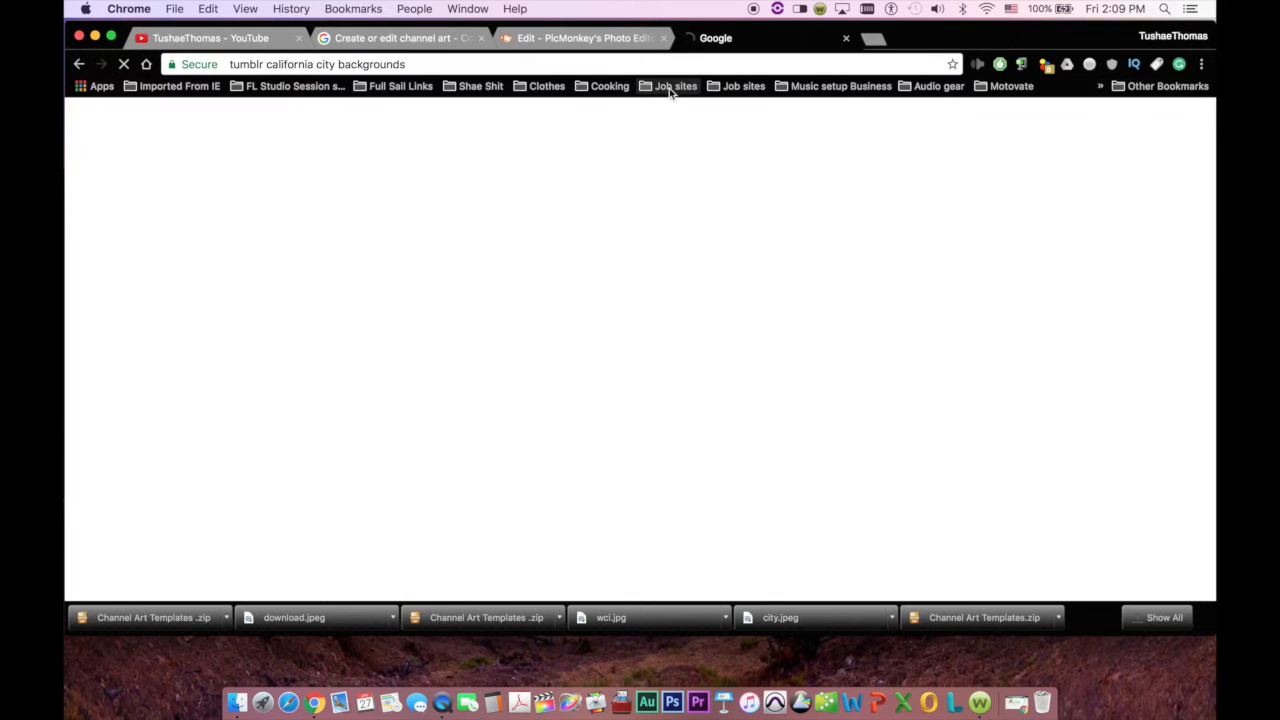
pyautogui.click(432, 249)
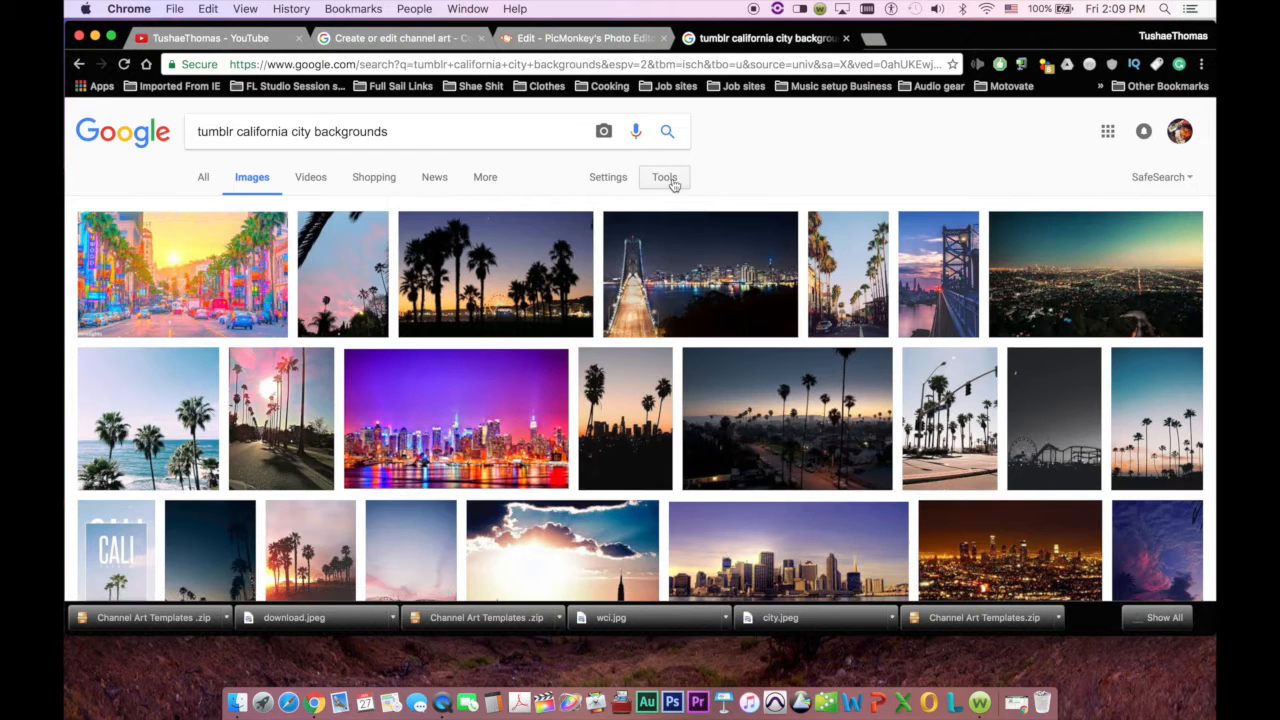
# Step: Filter the image results to the Large size only
pyautogui.click(665, 177)
pyautogui.click(212, 206)
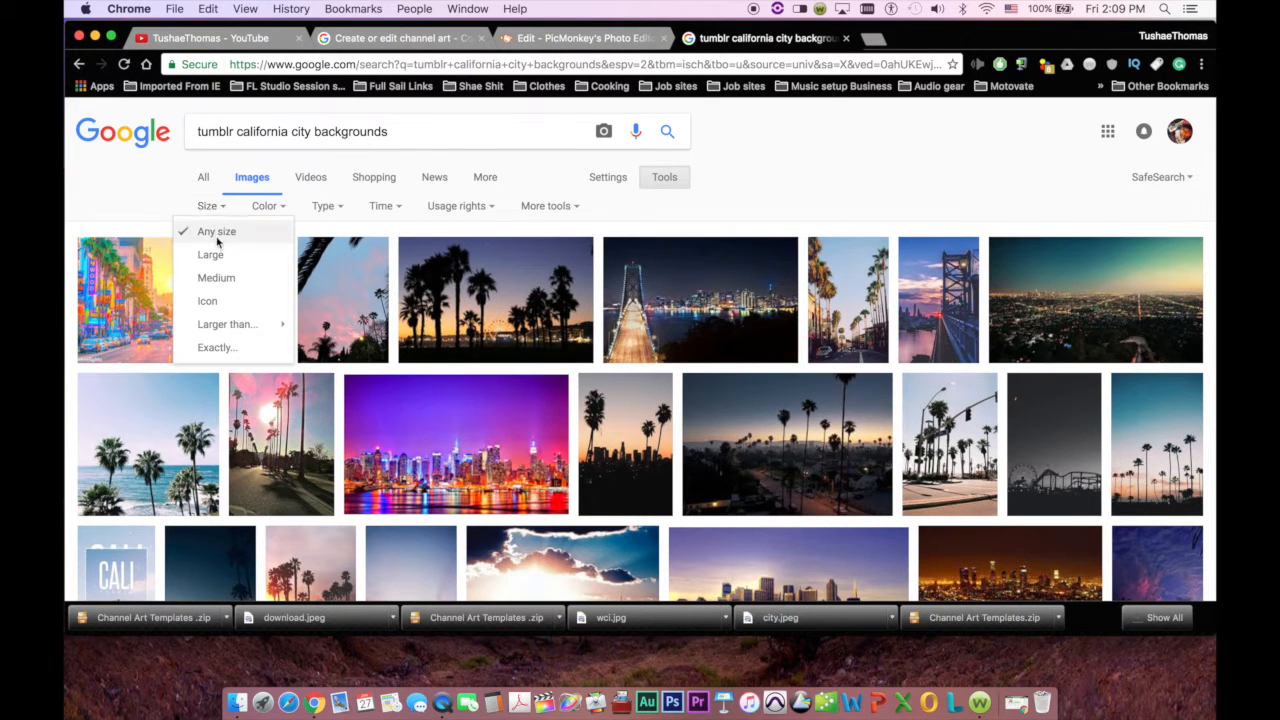
pyautogui.click(210, 254)
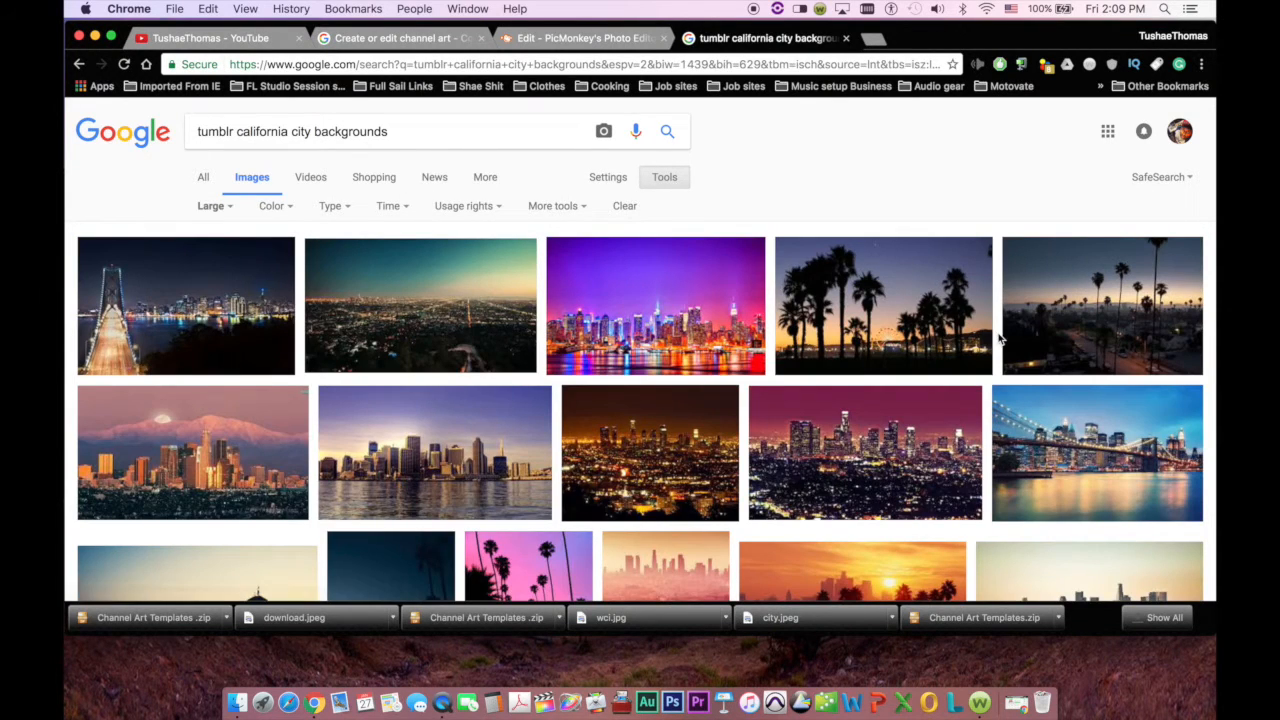
# Step: Save the Los Angeles palm tree sunset image to the Desktop as the JPEG "download (1)"
pyautogui.click(1068, 320)
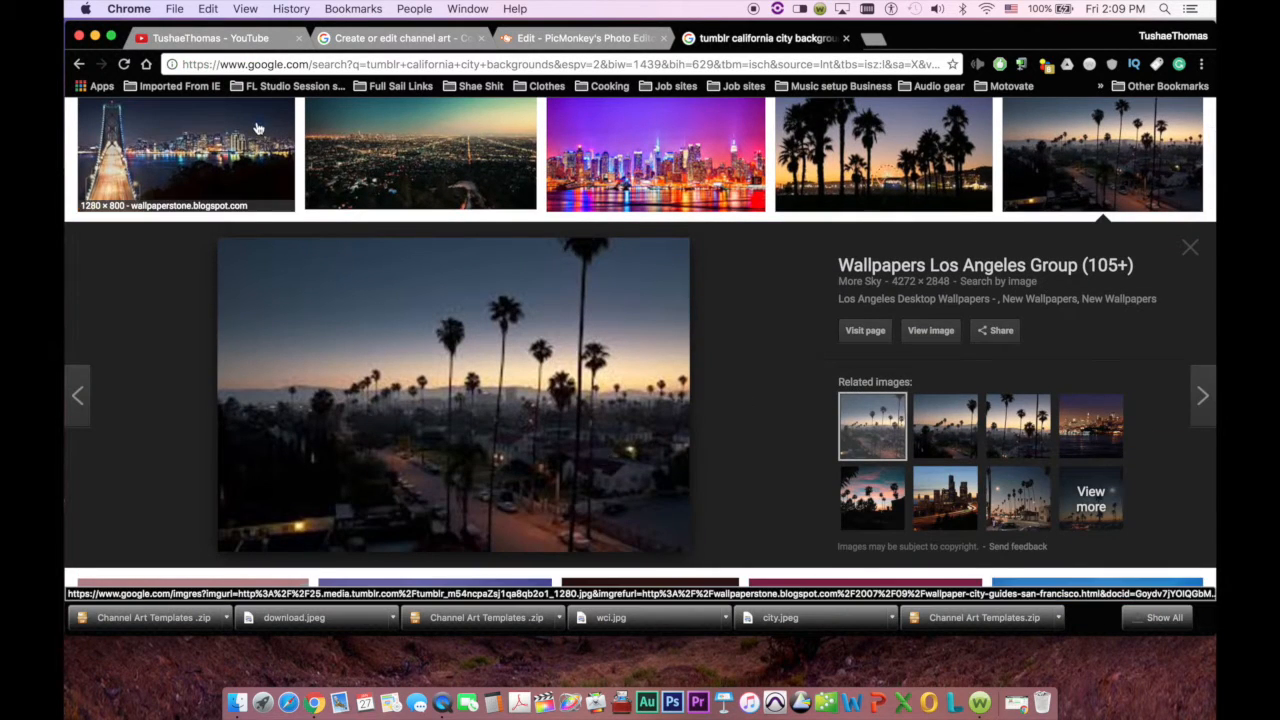
pyautogui.rightClick(569, 352)
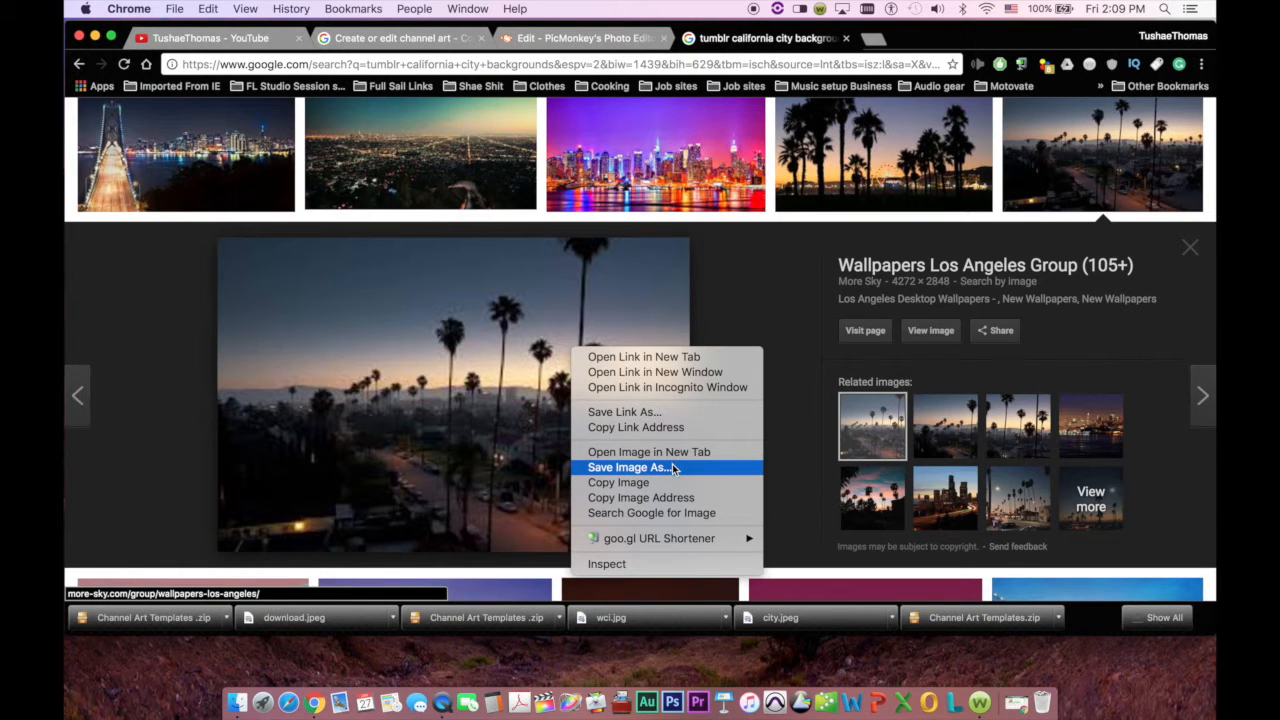
pyautogui.click(673, 468)
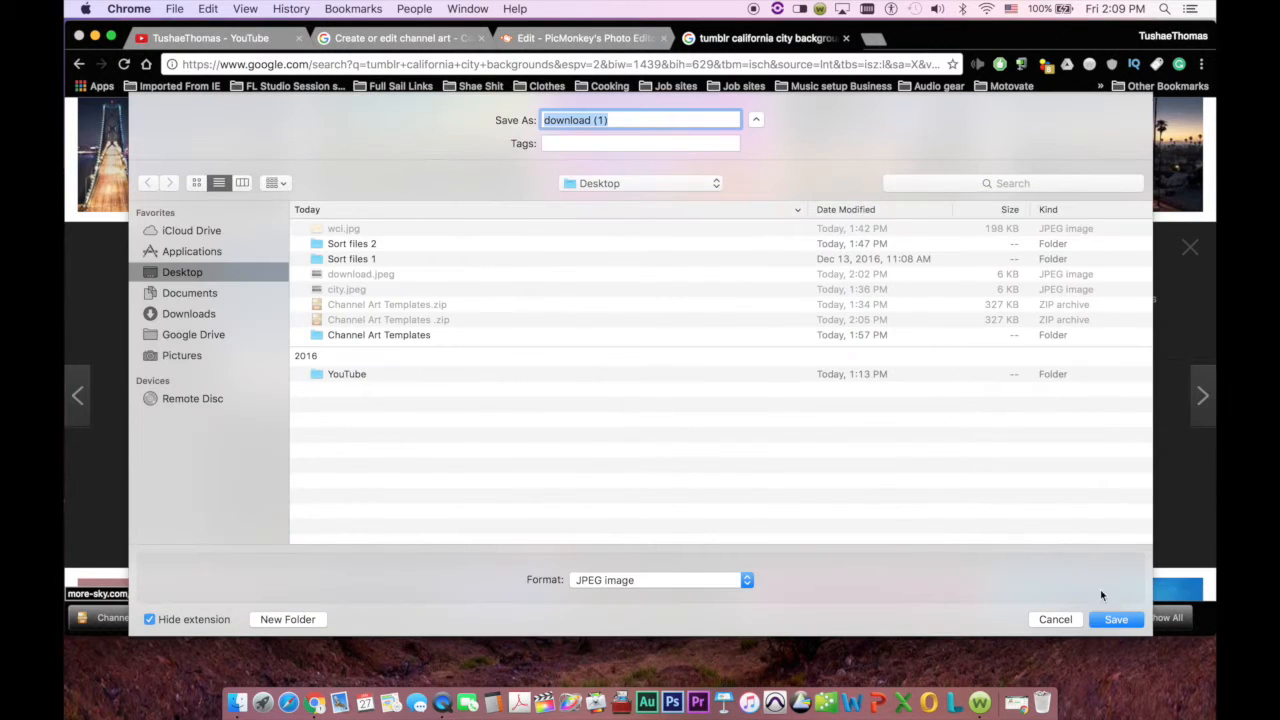
pyautogui.click(1117, 620)
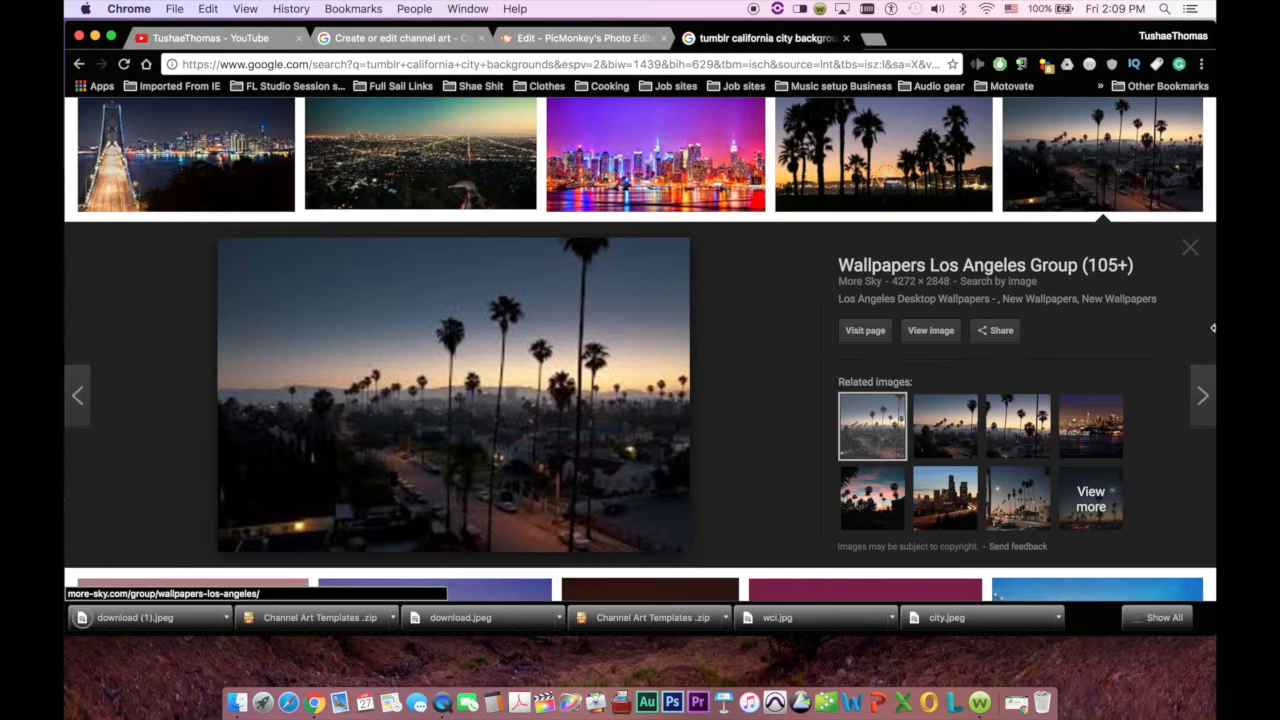
# Step: Switch back to PicMonkey and add 1_Los-Angeles.jpeg from the Channel Art Templates folder as a custom overlay
pyautogui.click(592, 40)
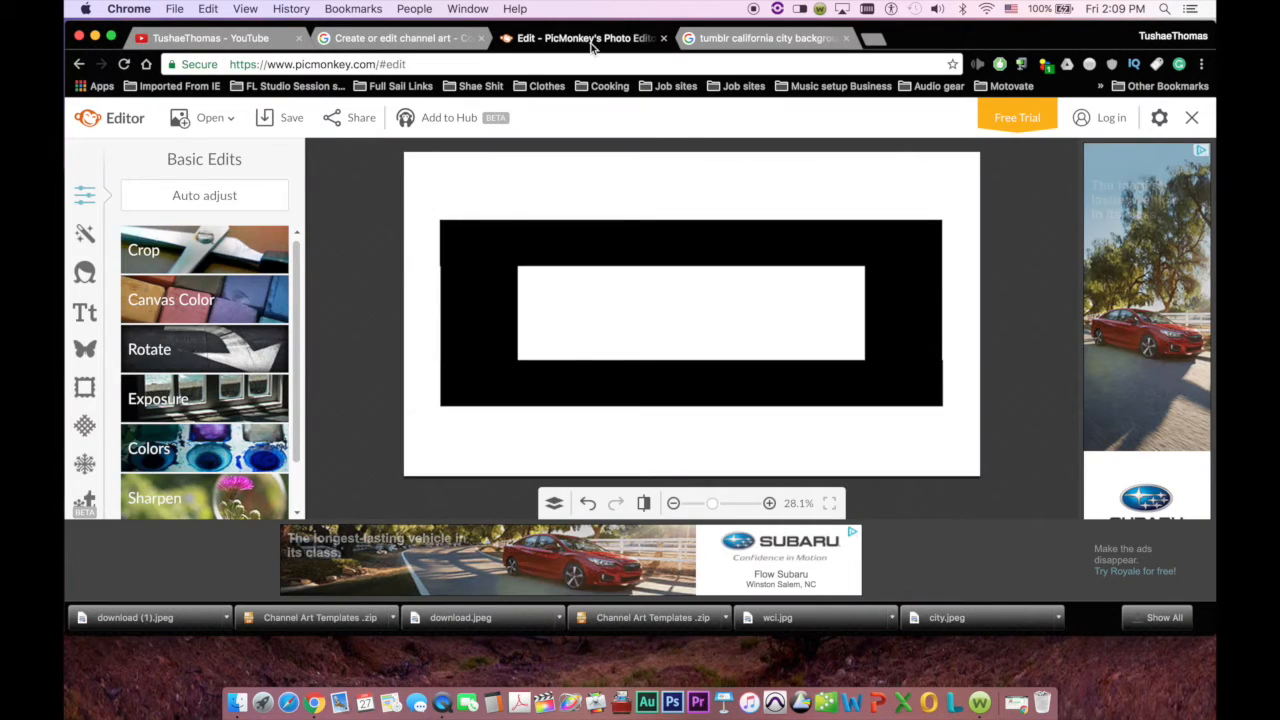
pyautogui.click(85, 351)
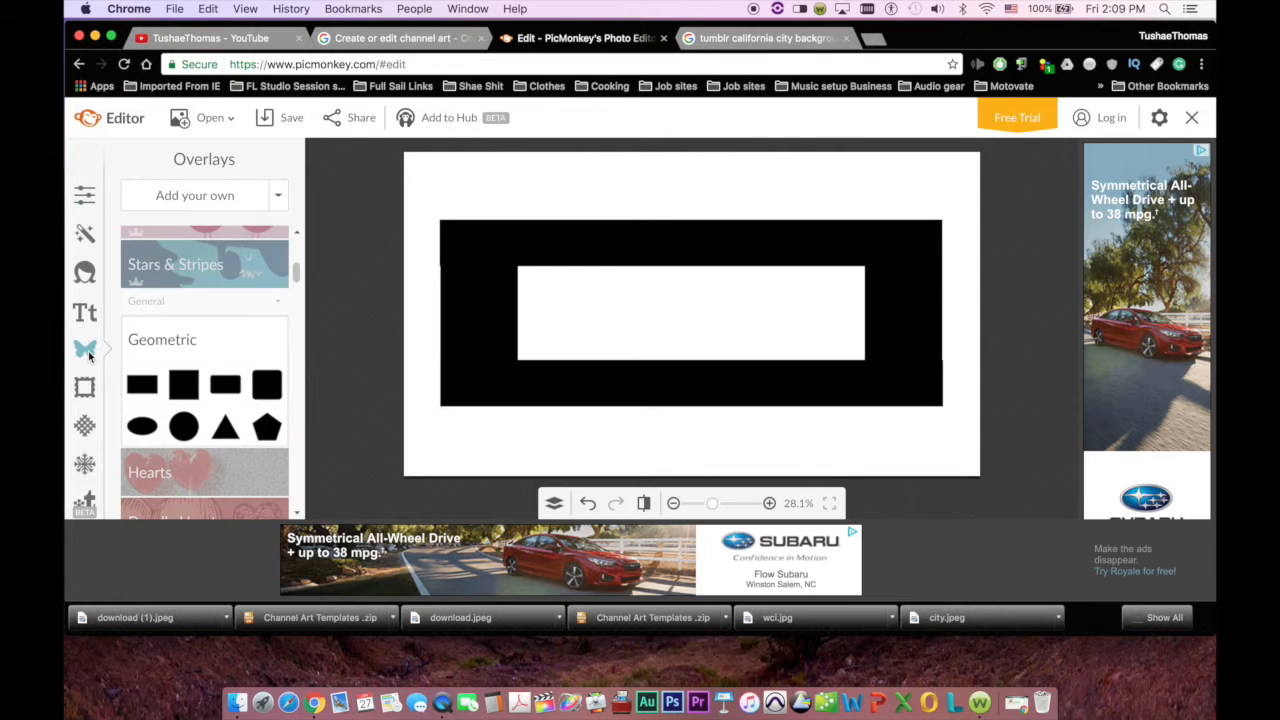
pyautogui.click(218, 196)
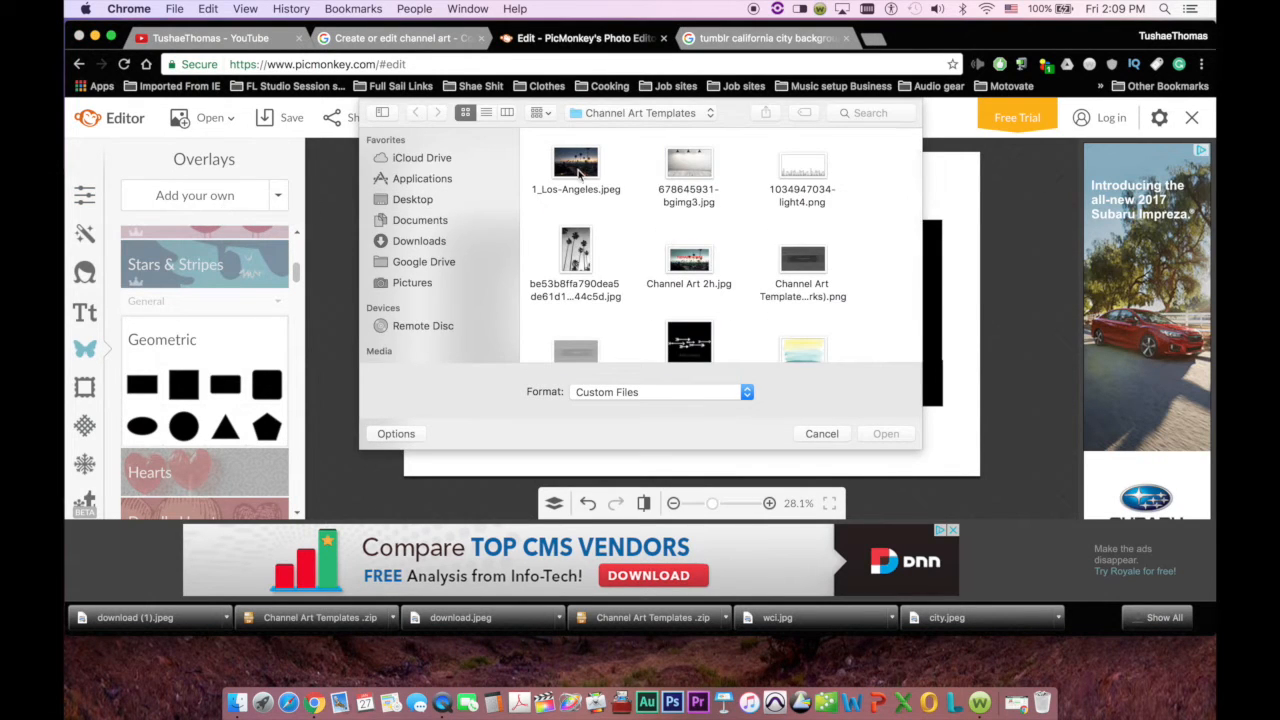
pyautogui.click(578, 172)
pyautogui.click(885, 434)
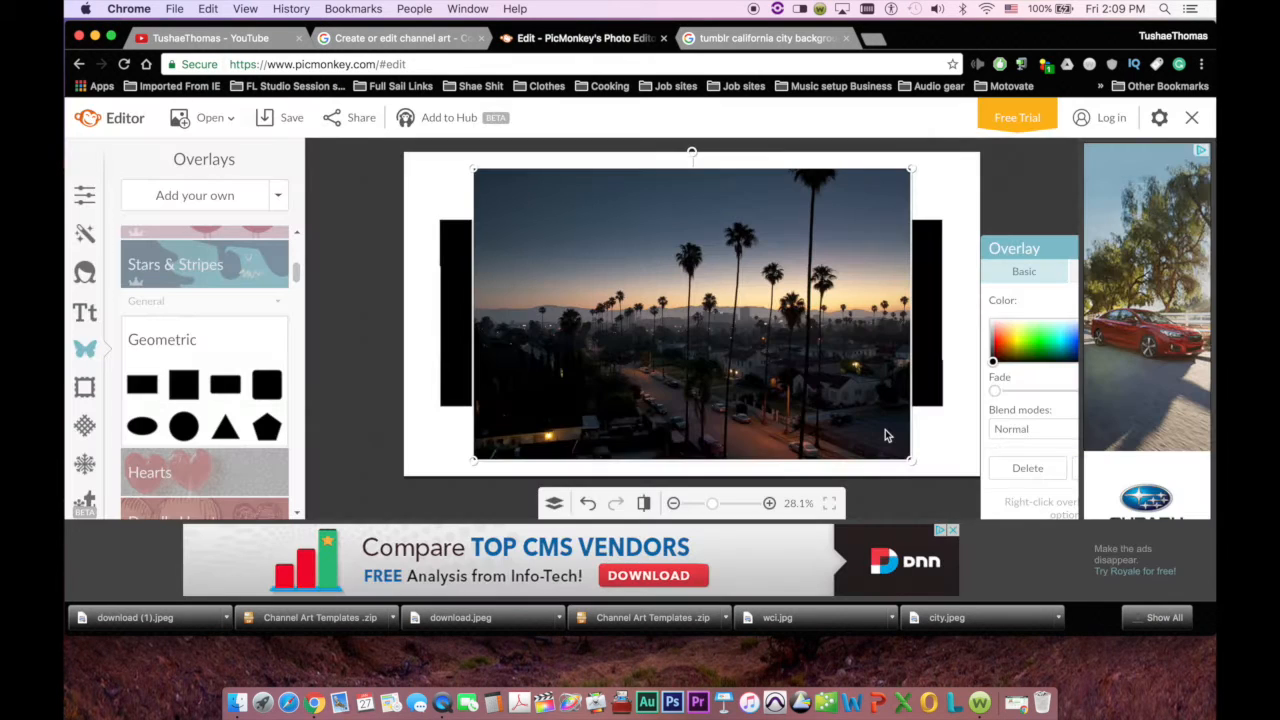
# Step: Shift the Los Angeles photo overlay slightly upward and send it to the back, behind the black rectangles
pyautogui.moveTo(674, 292)
pyautogui.mouseDown()
pyautogui.moveTo(646, 301)
pyautogui.moveTo(681, 281)
pyautogui.moveTo(638, 275)
pyautogui.moveTo(694, 285)
pyautogui.moveTo(670, 282)
pyautogui.mouseUp()
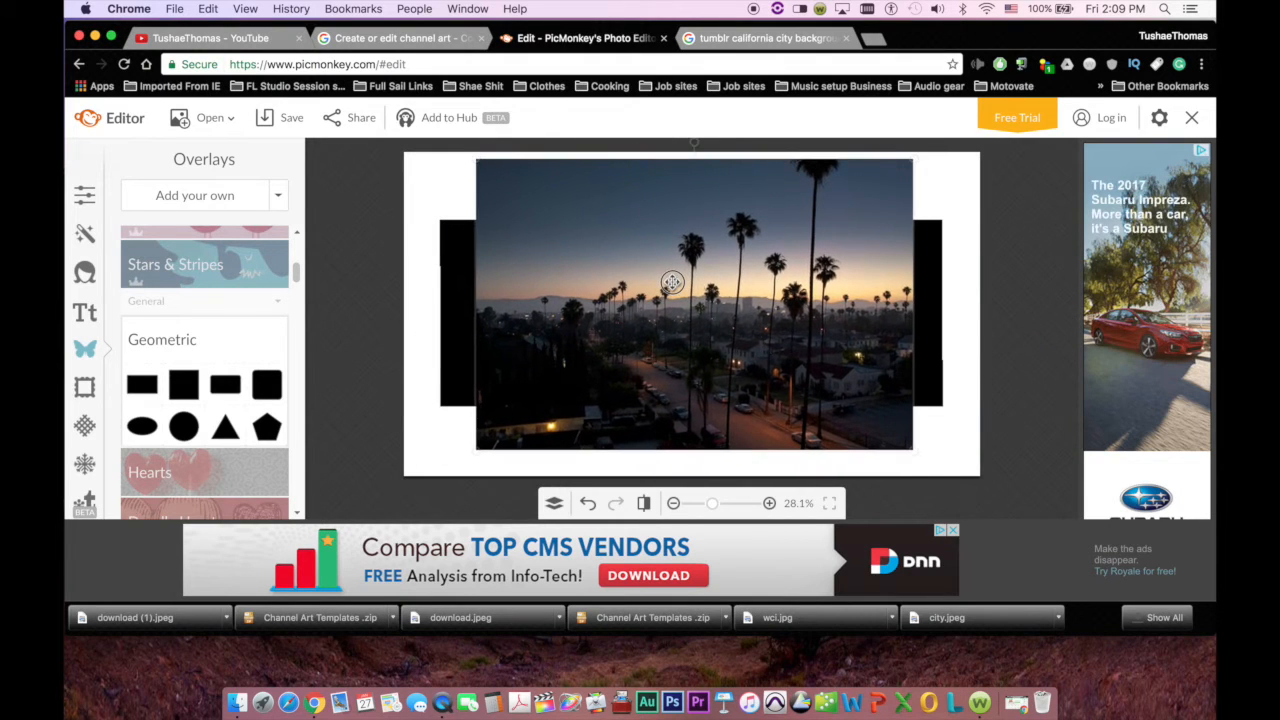
pyautogui.rightClick(673, 287)
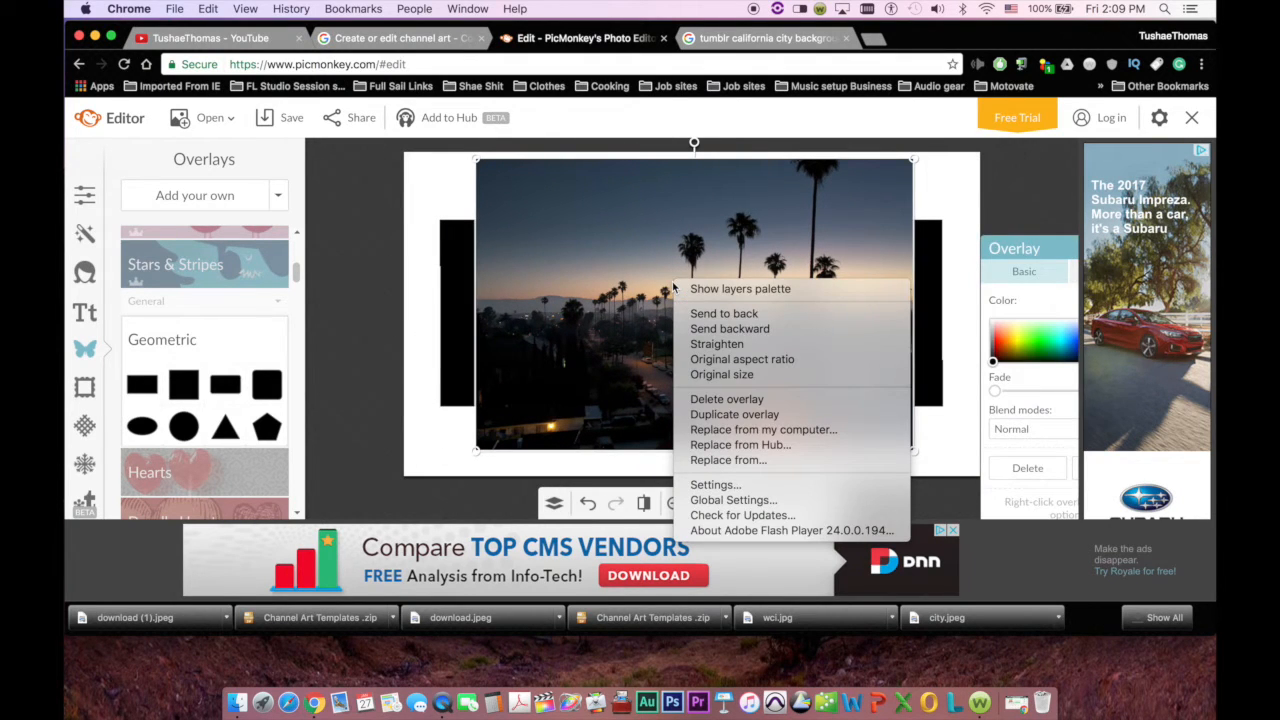
pyautogui.click(690, 314)
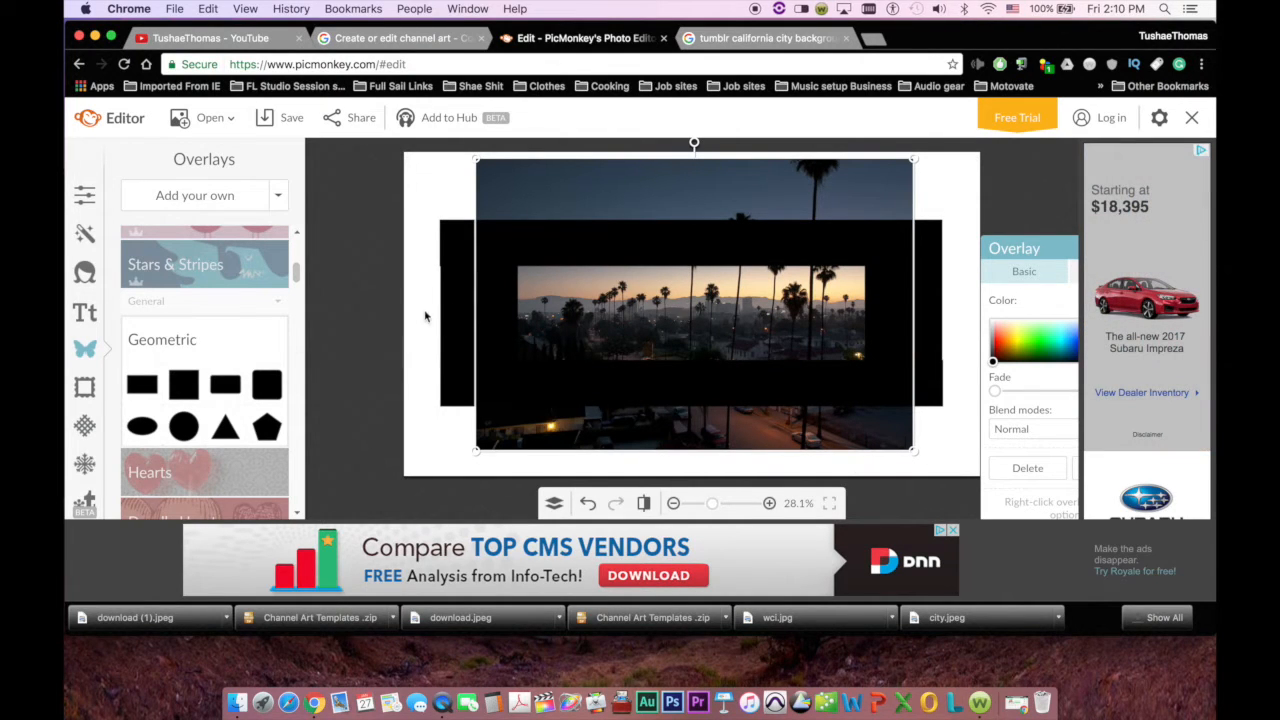
# Step: Enlarge the Los Angeles photo to the full canvas width and position it so the palm skyline shows through the safe area
pyautogui.moveTo(474, 303); pyautogui.dragTo(403, 301)
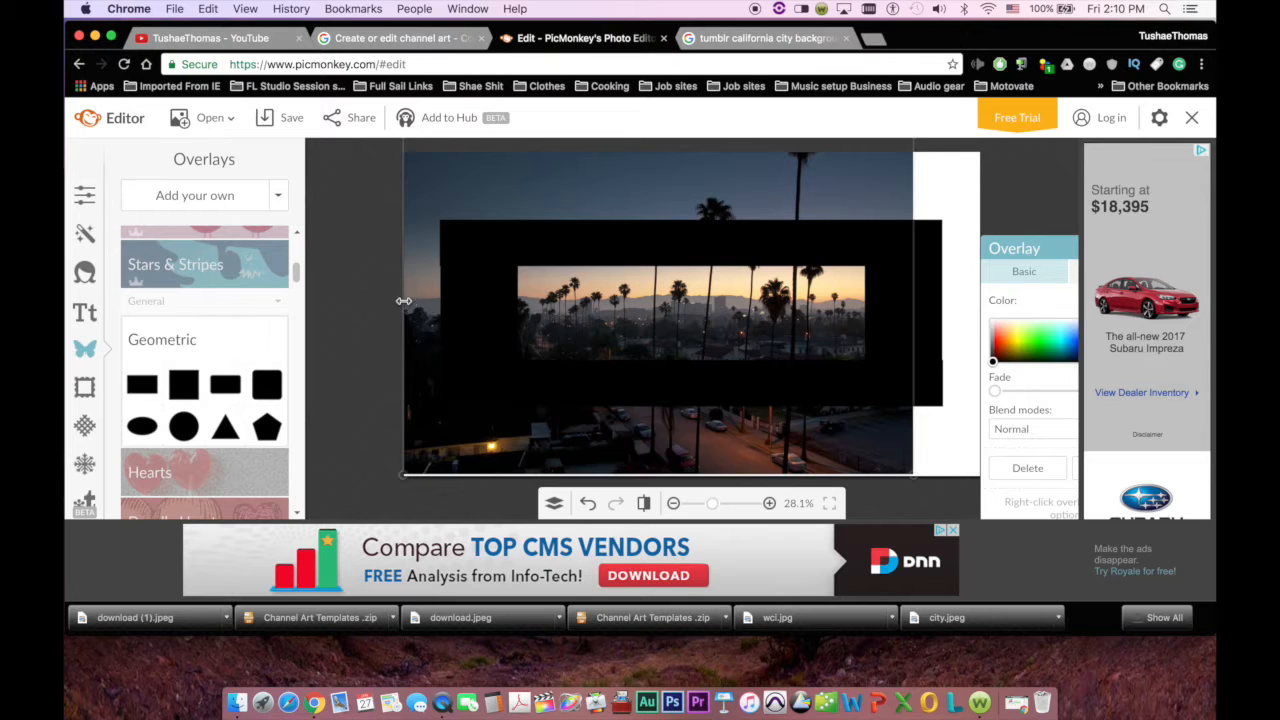
pyautogui.moveTo(916, 296); pyautogui.dragTo(983, 291)
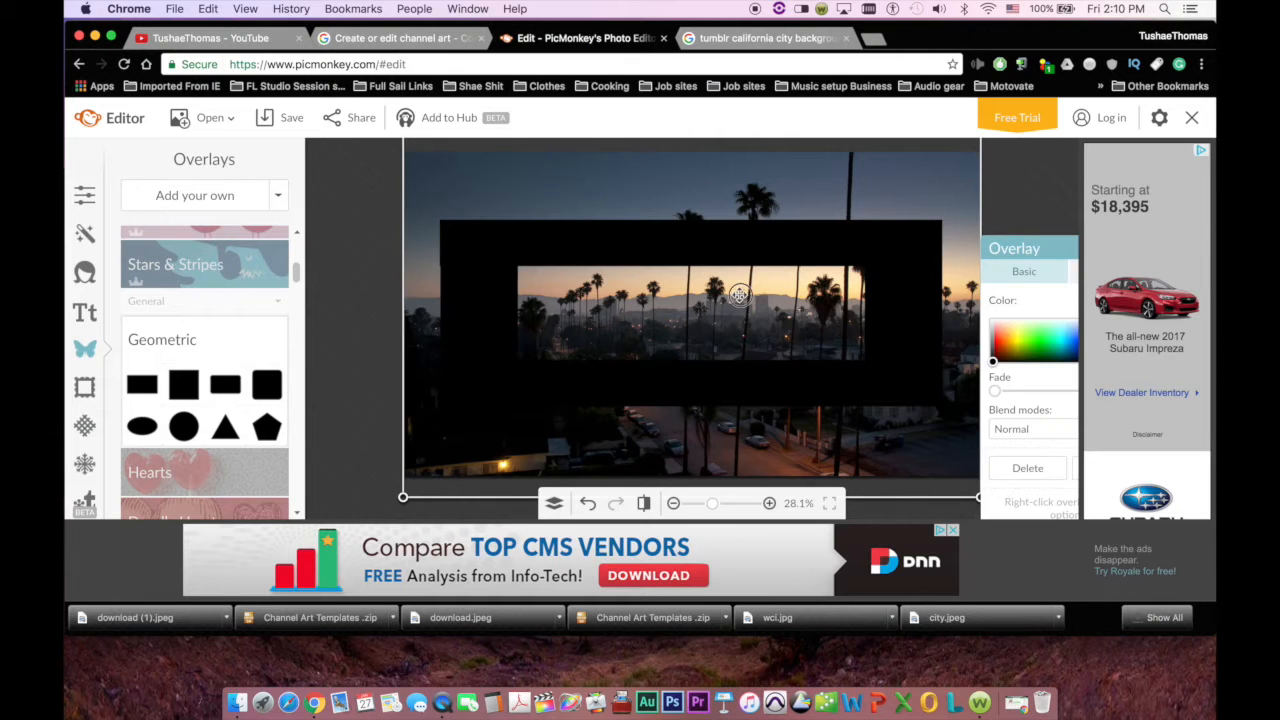
pyautogui.click(739, 294)
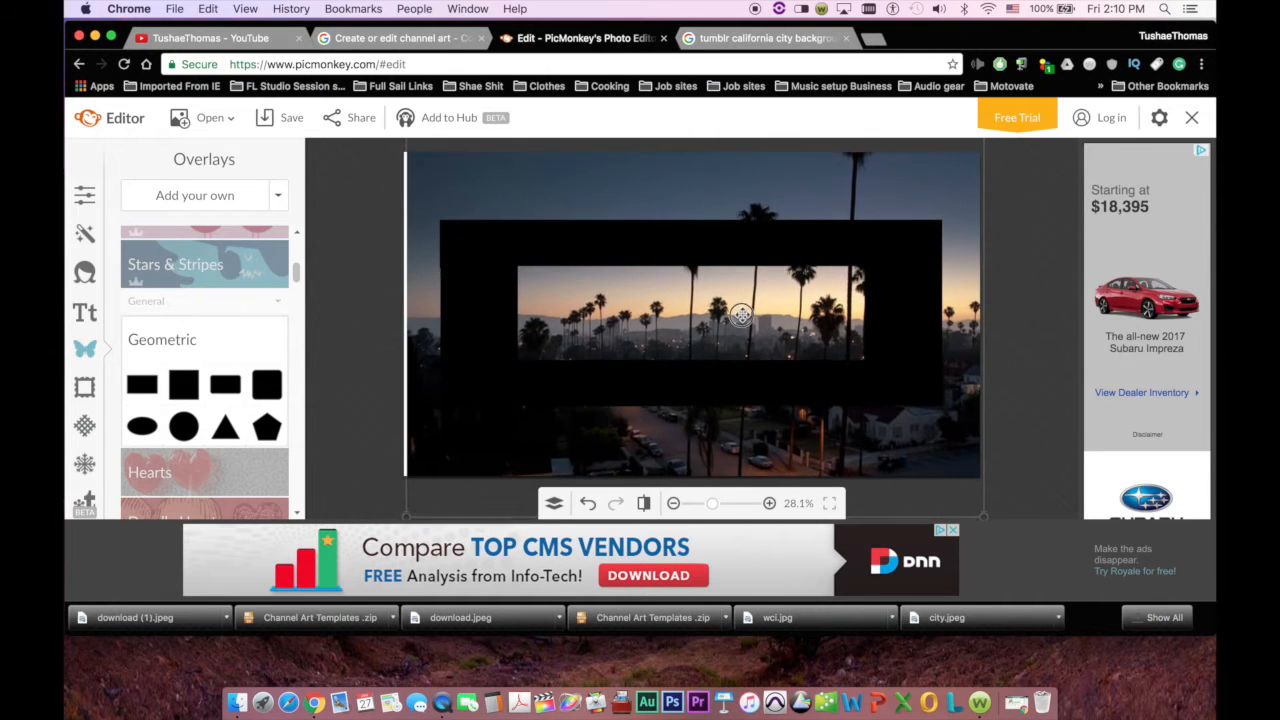
pyautogui.moveTo(739, 316); pyautogui.dragTo(739, 333)
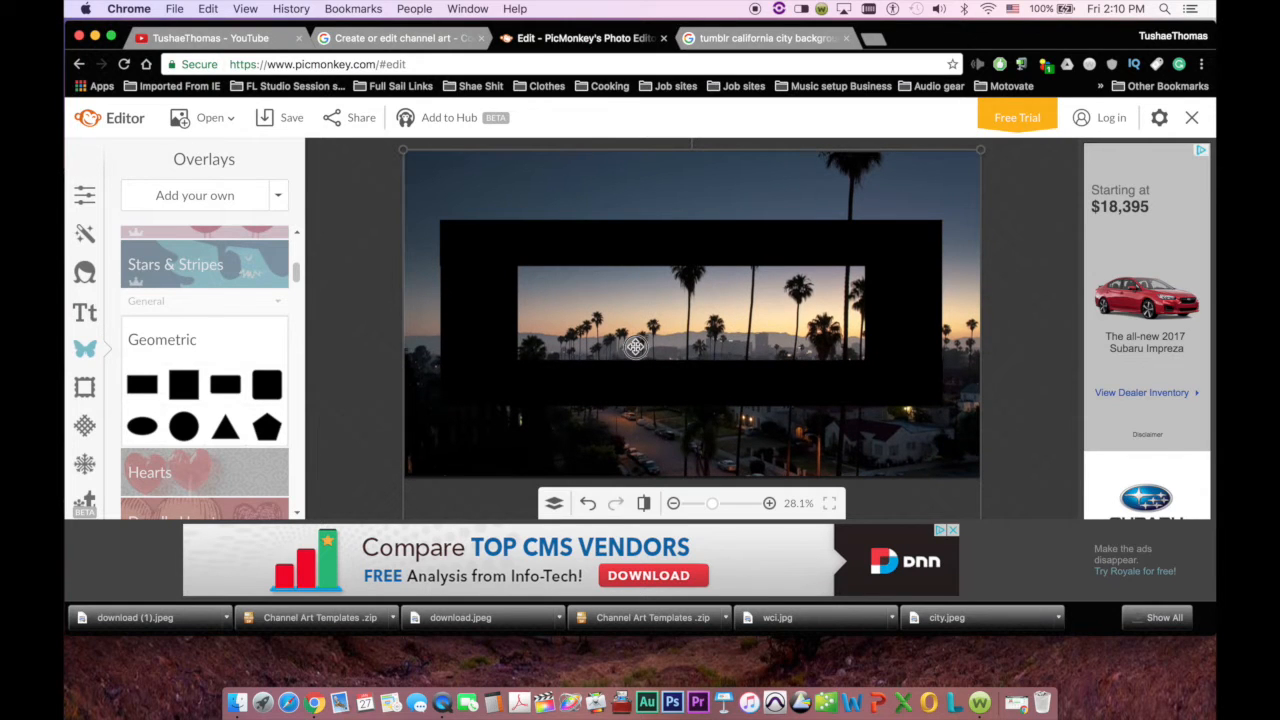
pyautogui.click(635, 347)
pyautogui.click(1028, 216)
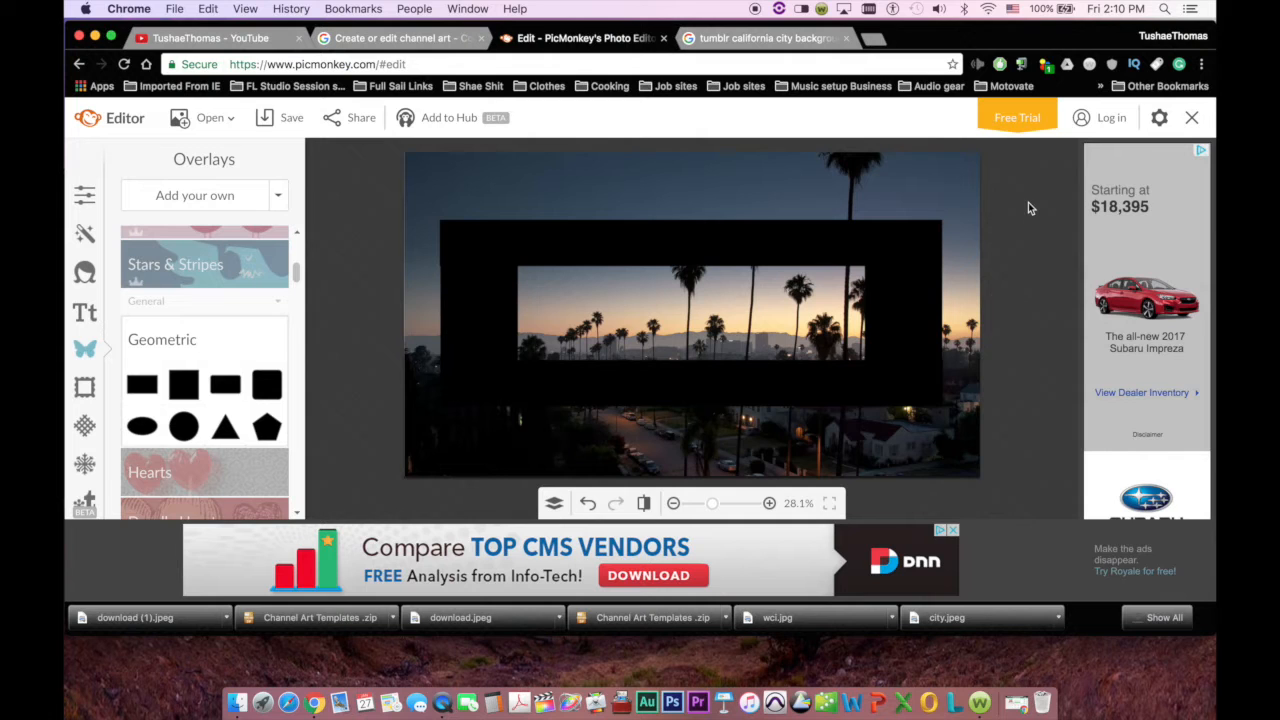
# Step: Return to the Google Images tab and search for "tumblr water color"
pyautogui.click(765, 38)
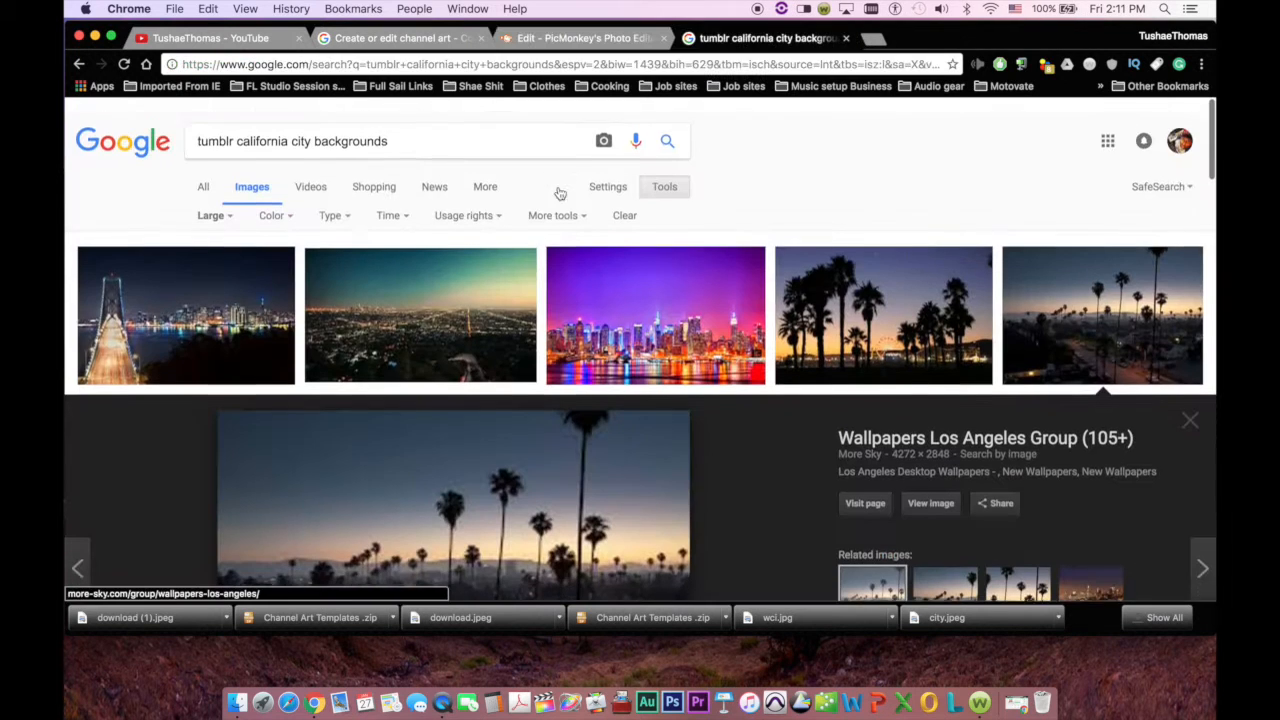
pyautogui.moveTo(388, 131); pyautogui.dragTo(237, 131)
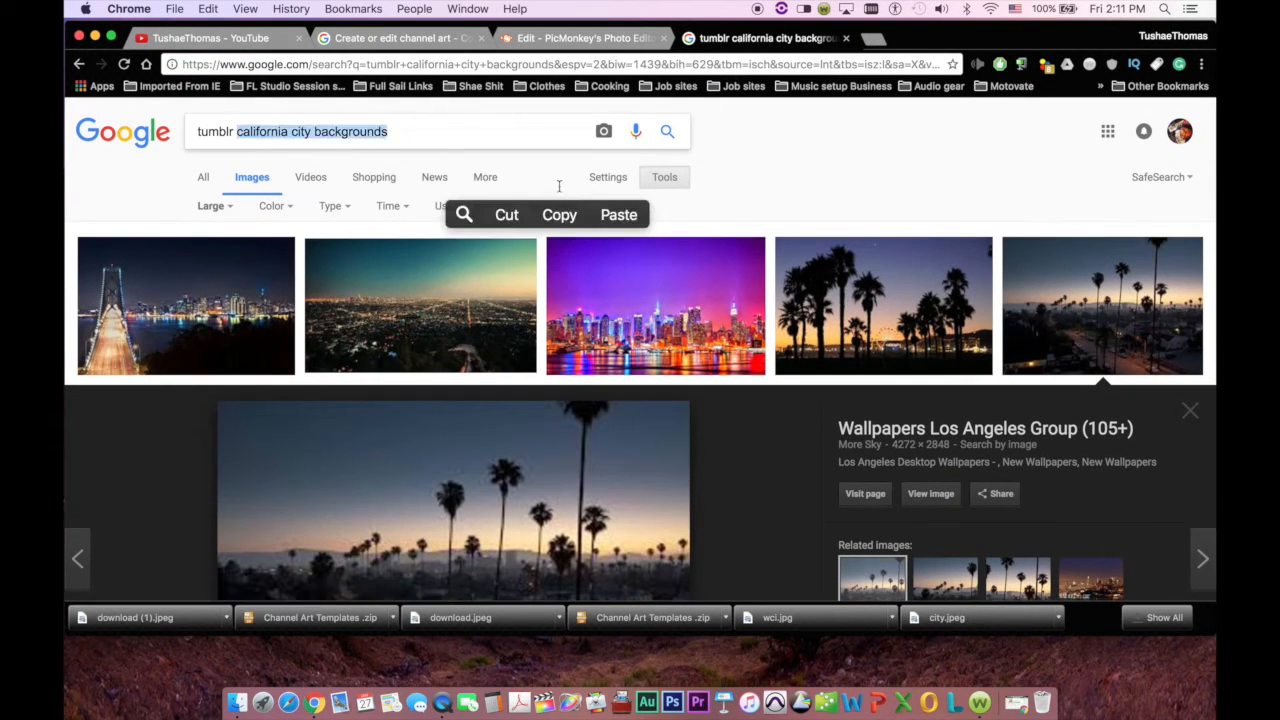
pyautogui.write('water color')
pyautogui.press('Return')
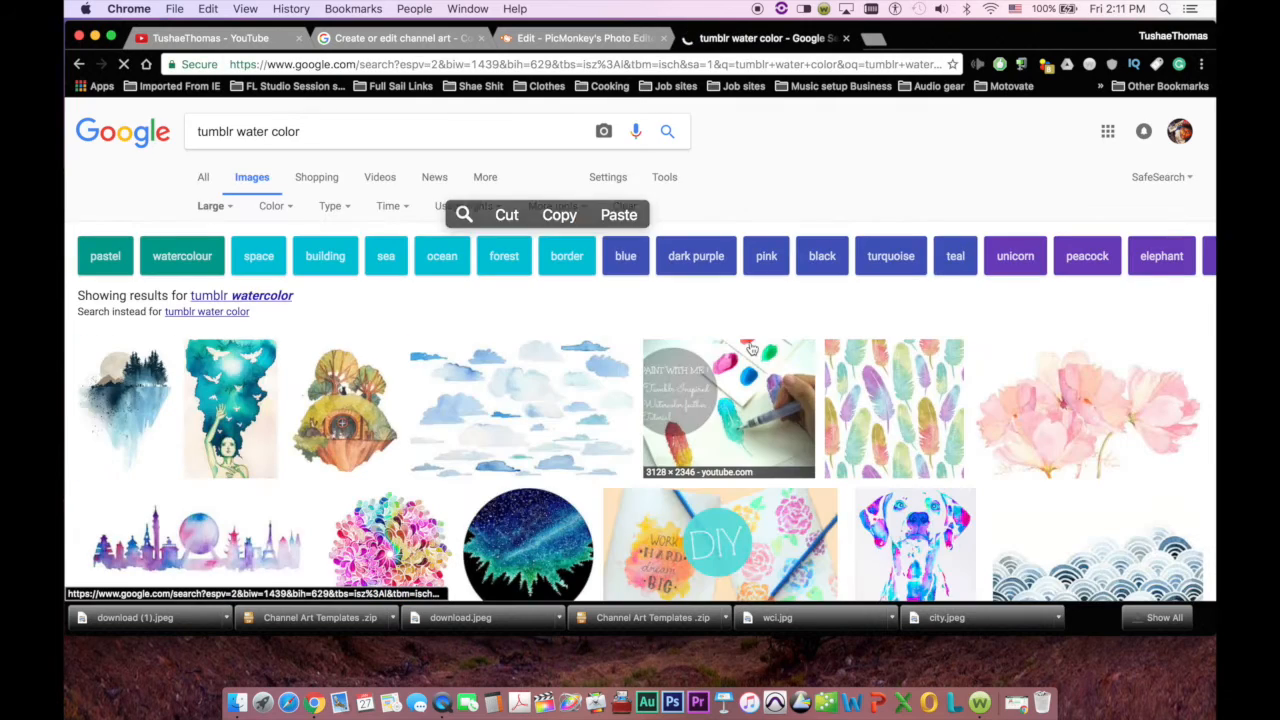
# Step: Find the orange and pink Watercolour Wallpaper image and save it as clrxTz in the Channel Art Templates folder
pyautogui.scroll(-10, 400, 330)
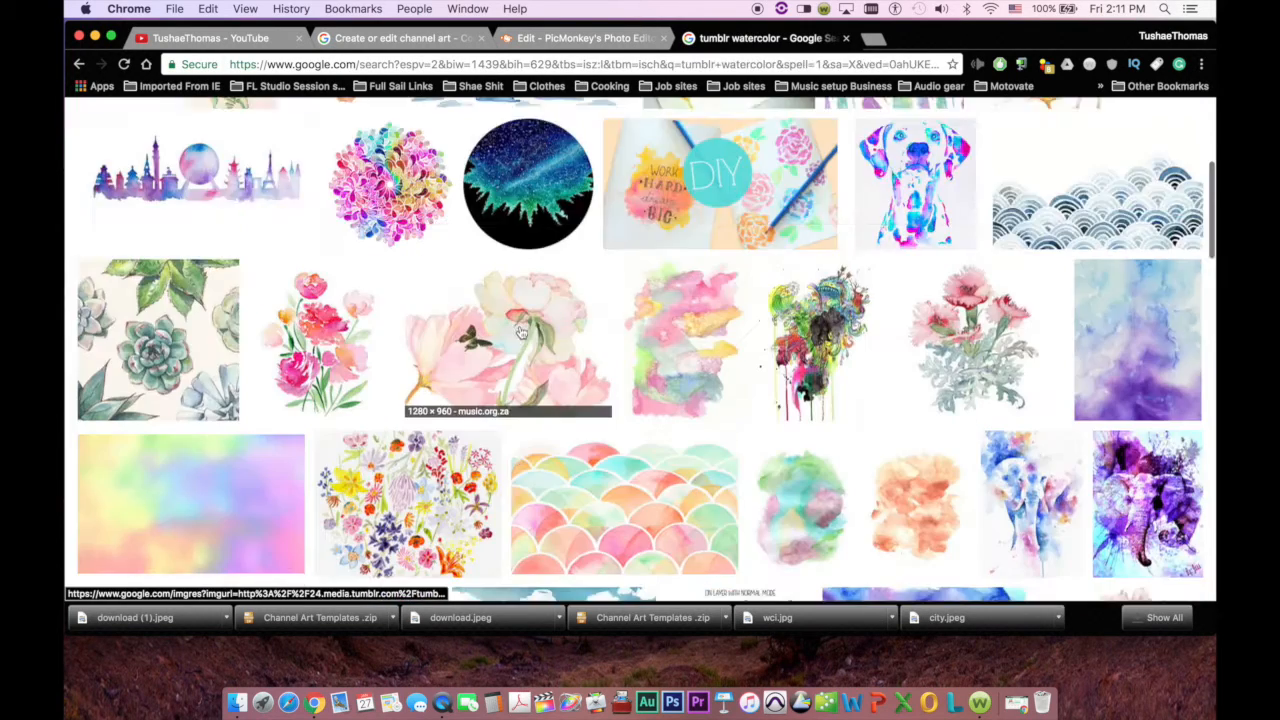
pyautogui.scroll(-15, 520, 332)
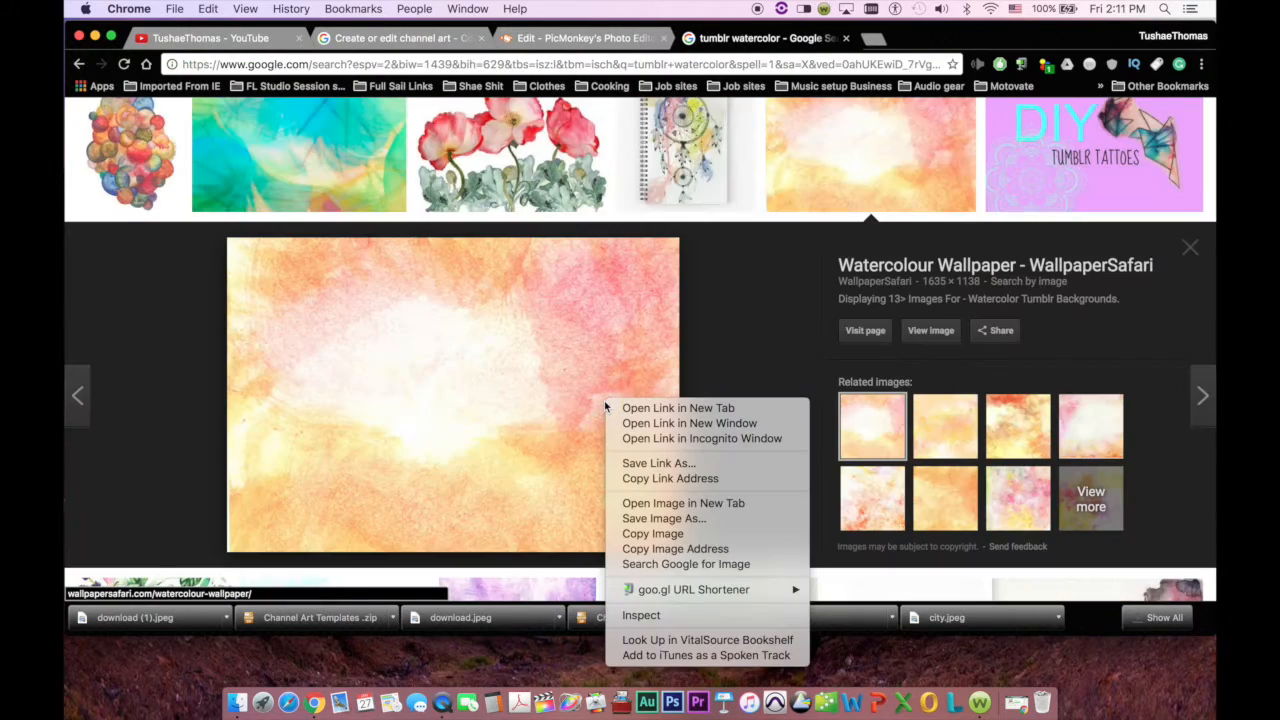
pyautogui.click(657, 520)
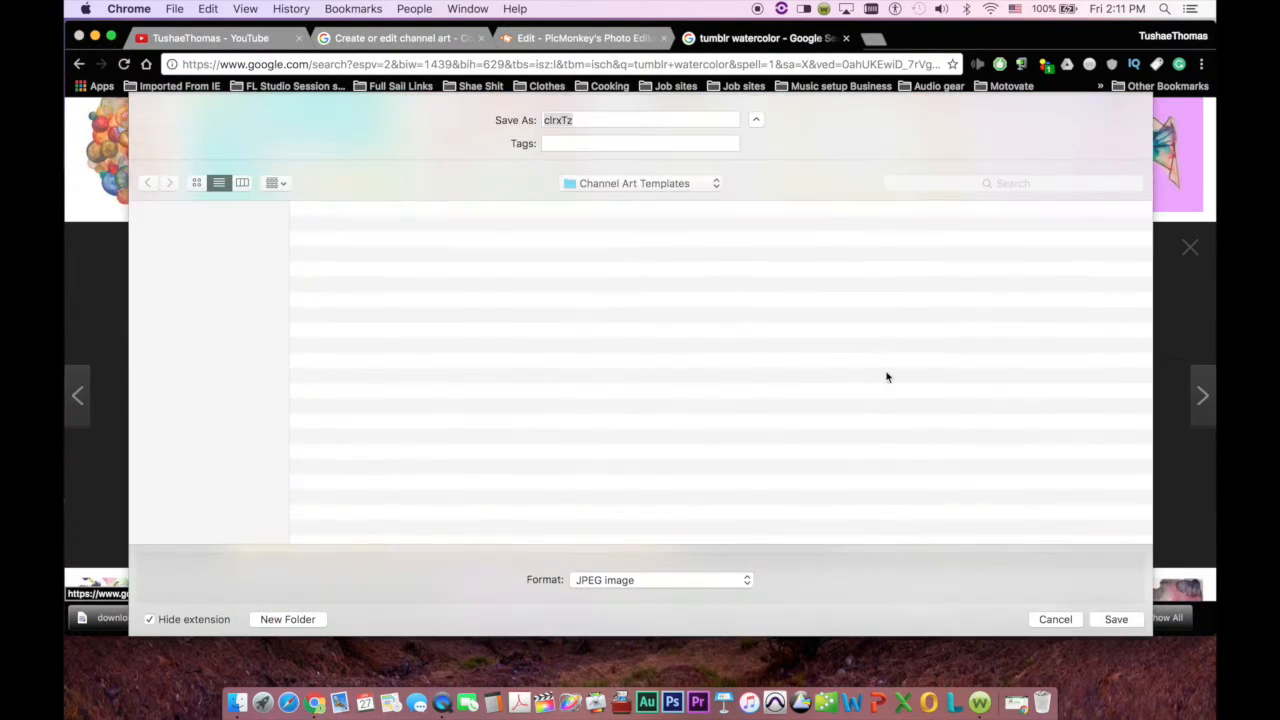
pyautogui.click(1112, 620)
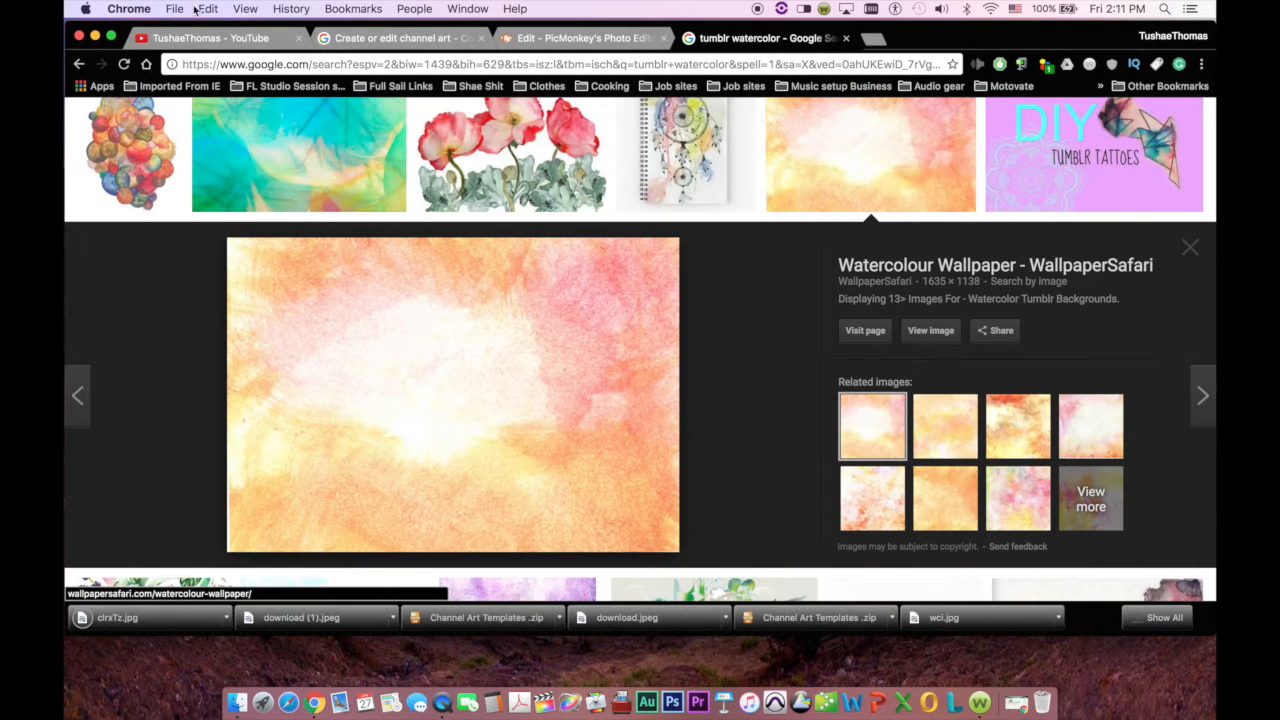
# Step: Switch to the PicMonkey editor, add the yellow and blue watercolor image from Channel Art Templates as an overlay, and enlarge it over the whole canvas
pyautogui.click(576, 40)
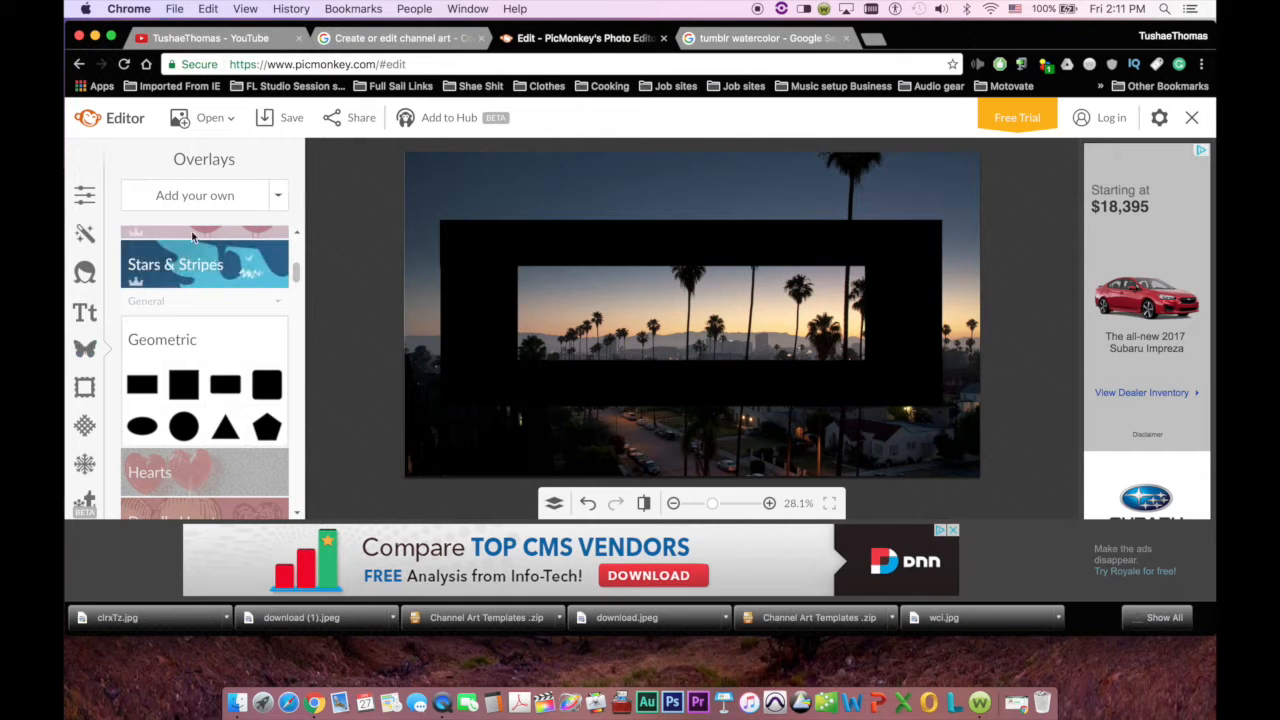
pyautogui.click(212, 197)
pyautogui.scroll(-2, 712, 232)
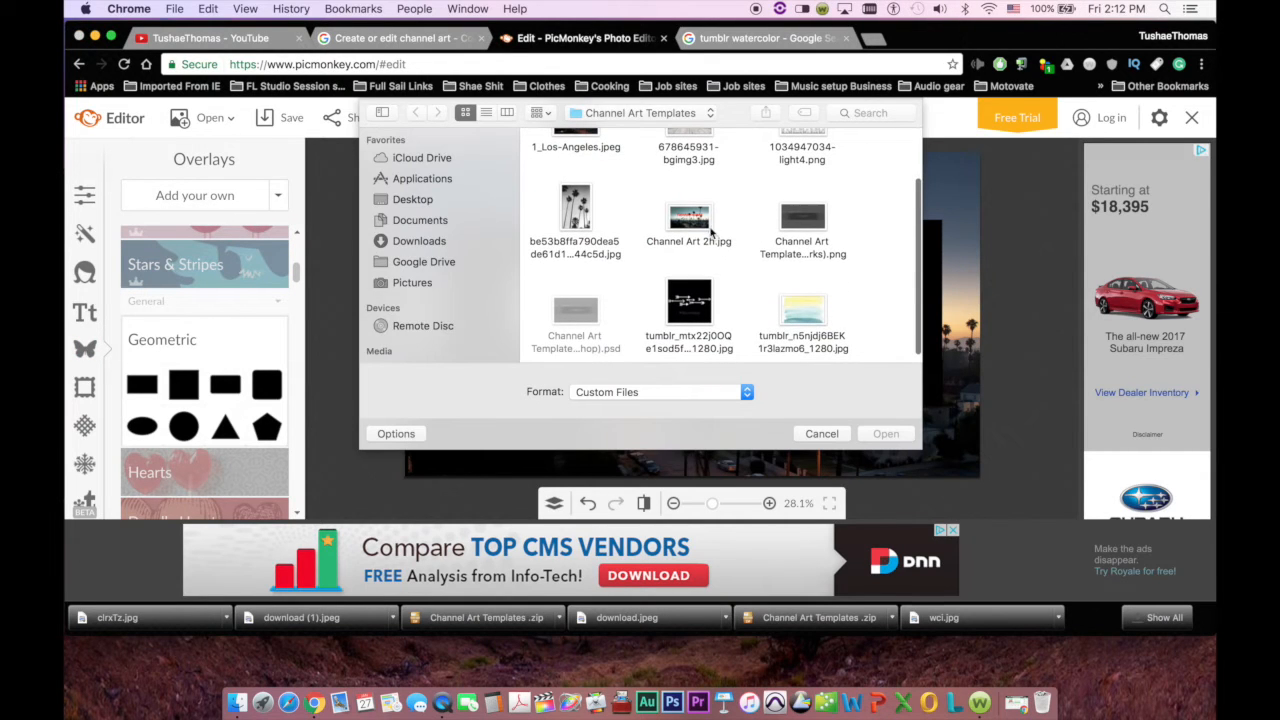
pyautogui.click(805, 312)
pyautogui.click(896, 435)
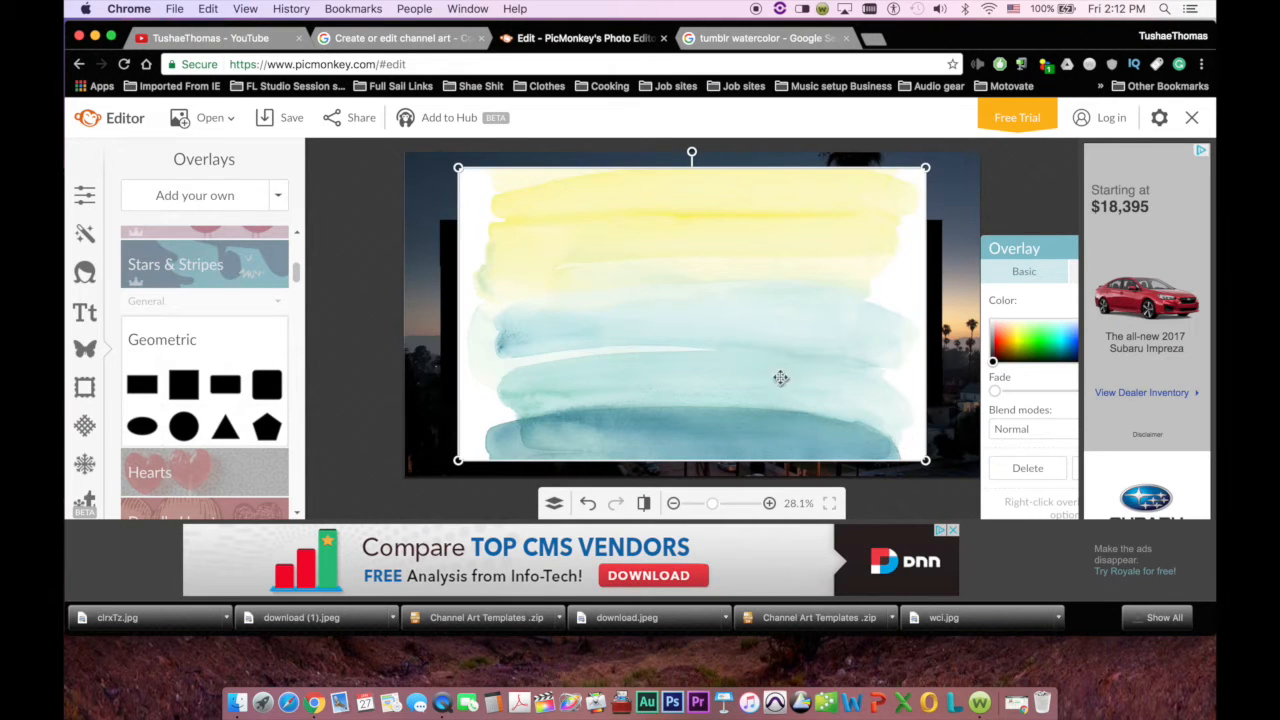
pyautogui.moveTo(458, 317); pyautogui.dragTo(397, 303)
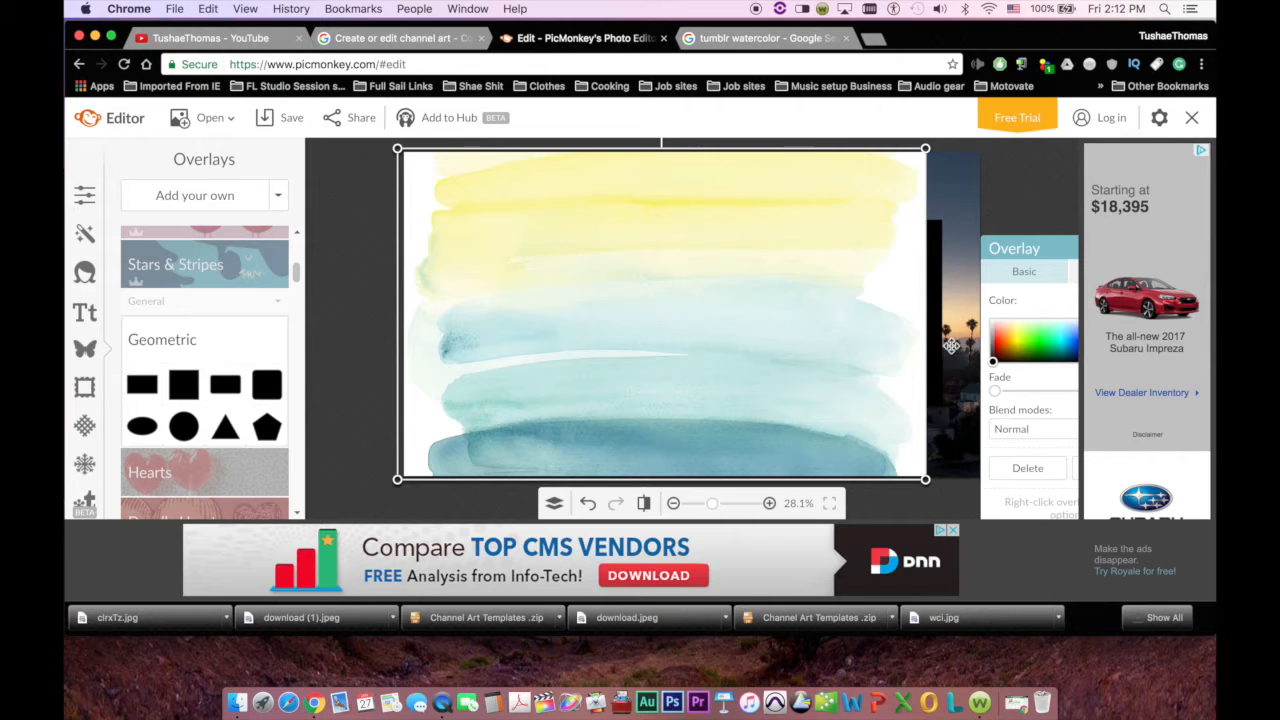
pyautogui.moveTo(928, 355); pyautogui.dragTo(987, 360)
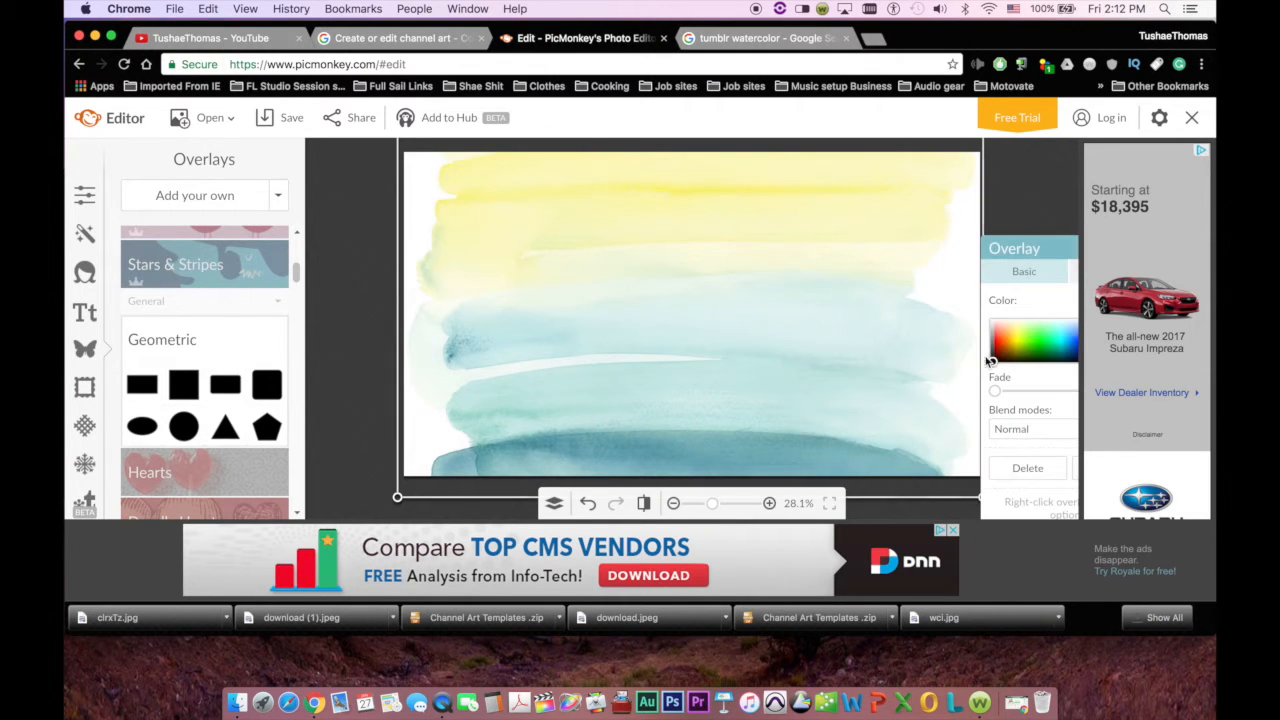
# Step: Send the watercolor overlay behind the four black rectangles, keeping it directly above the Los Angeles photo layer
pyautogui.rightClick(723, 350)
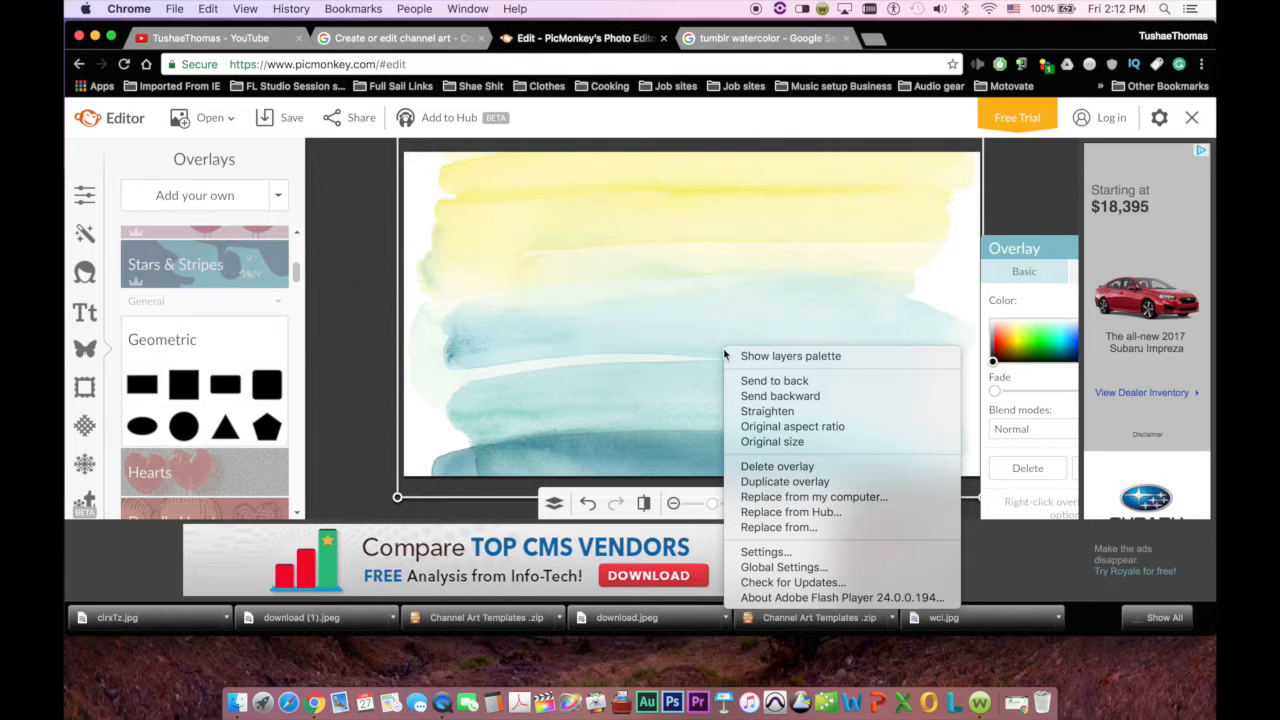
pyautogui.click(780, 396)
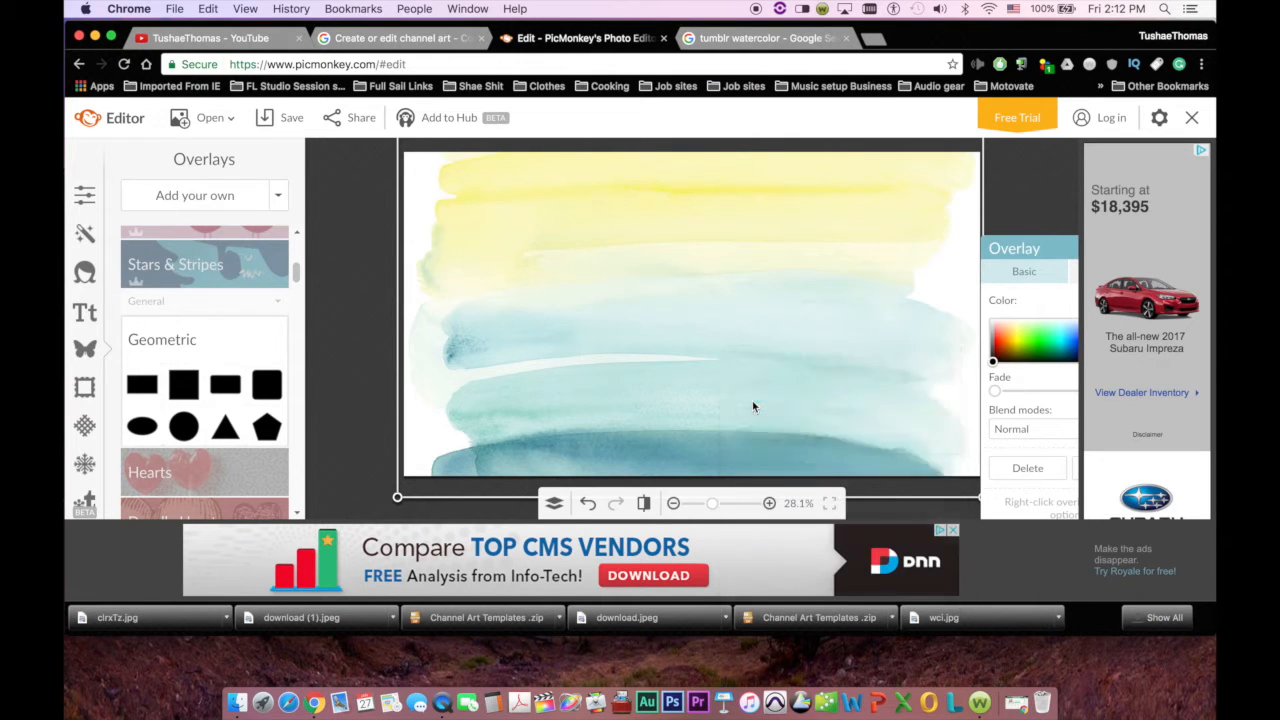
pyautogui.click(555, 505)
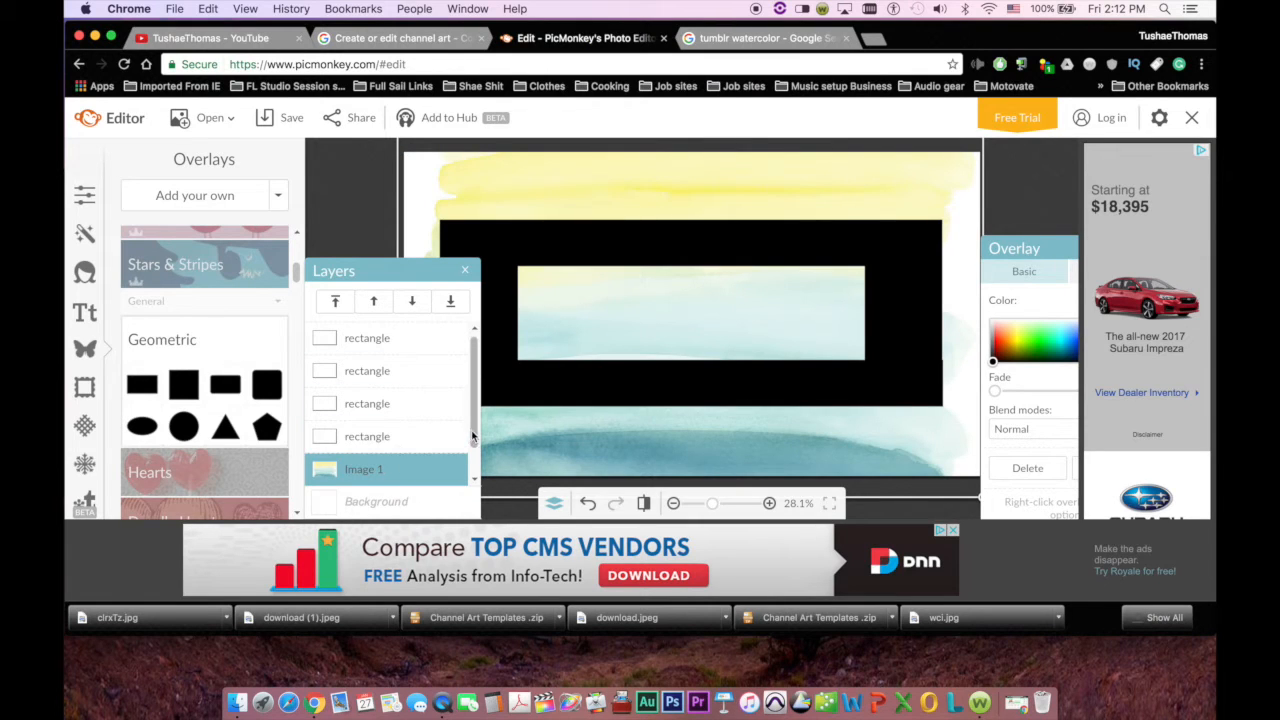
pyautogui.scroll(-1, 477, 429)
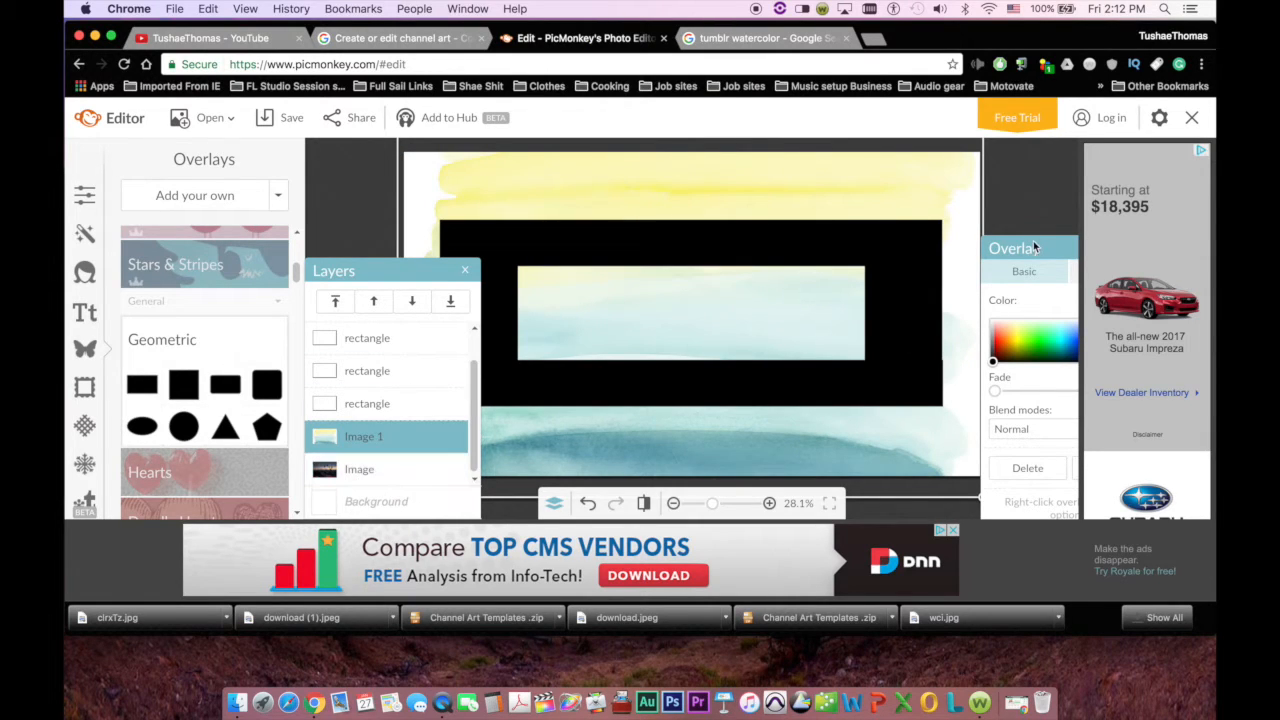
# Step: Set the watercolor overlay's blend mode to Multiply and close its settings
pyautogui.moveTo(1033, 241); pyautogui.dragTo(962, 173)
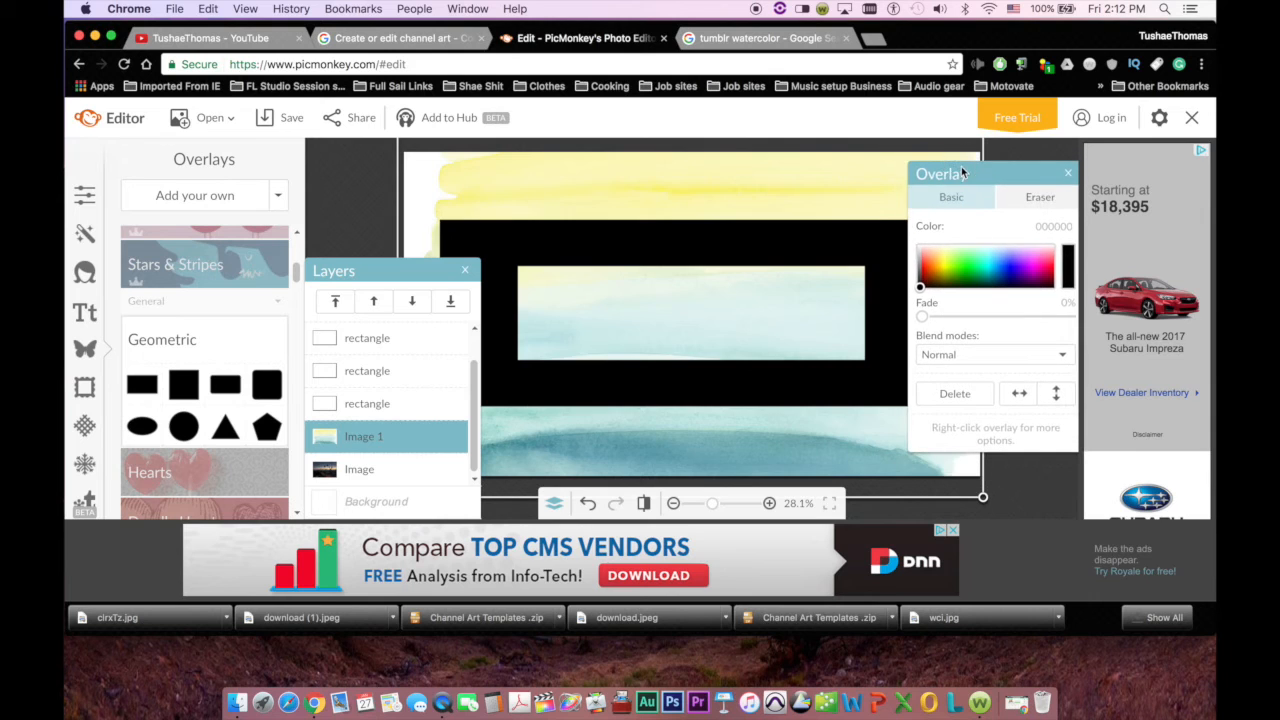
pyautogui.click(998, 354)
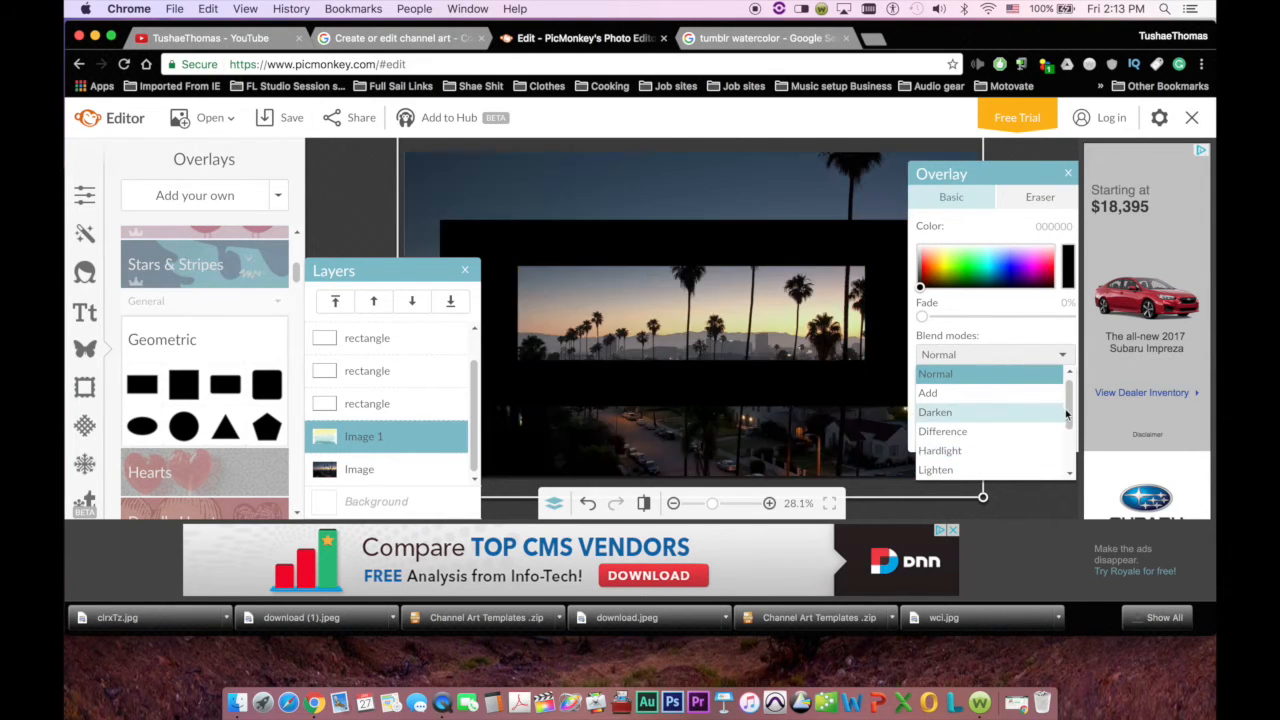
pyautogui.moveTo(1070, 412); pyautogui.dragTo(1072, 437)
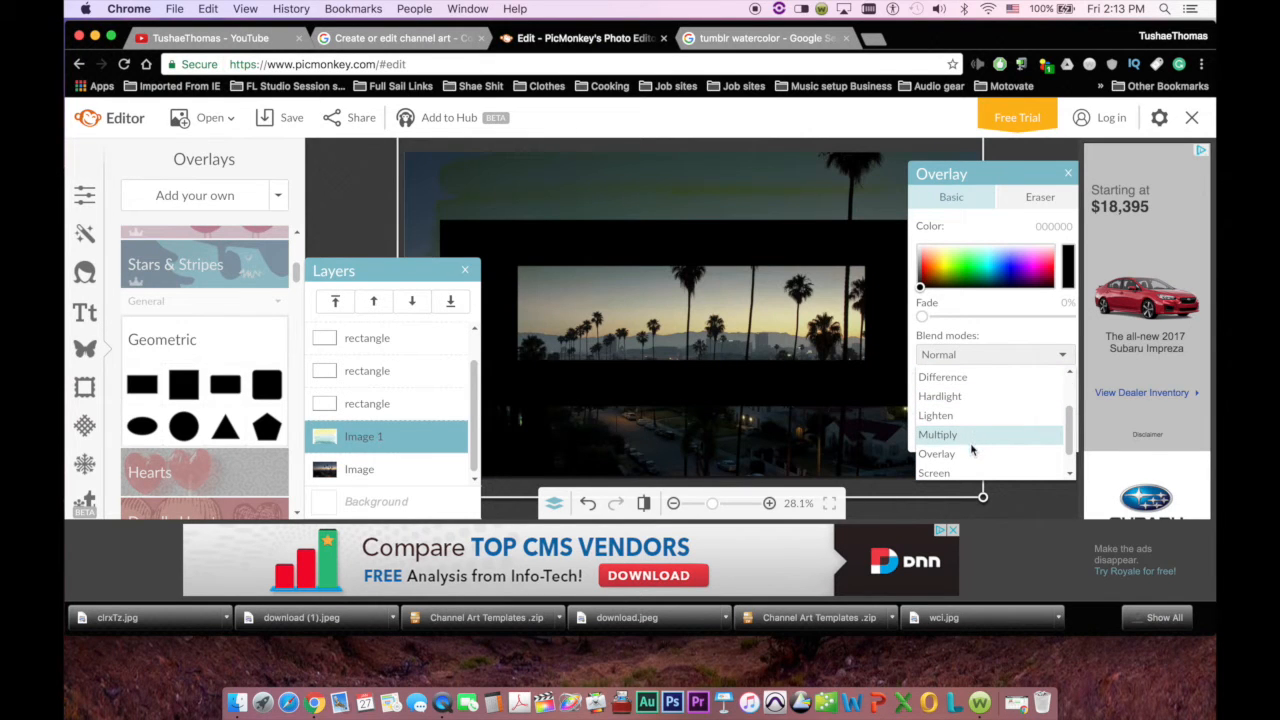
pyautogui.click(972, 438)
pyautogui.click(807, 244)
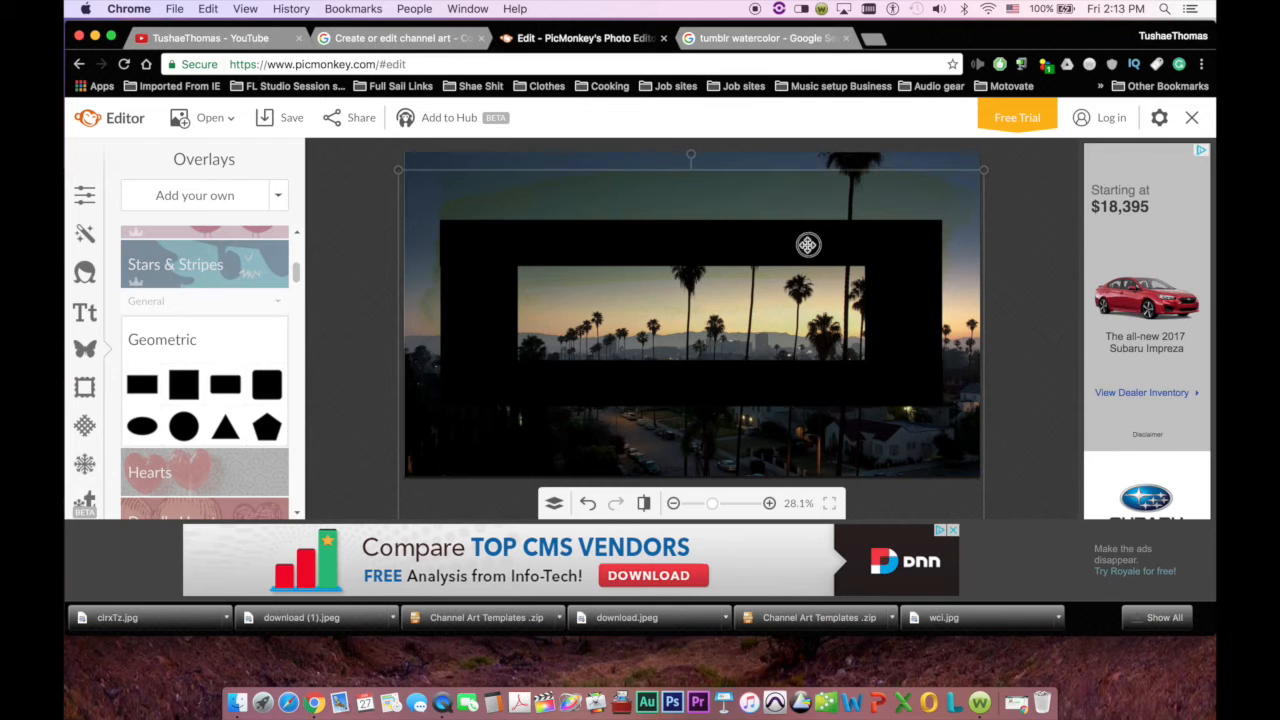
pyautogui.click(1068, 172)
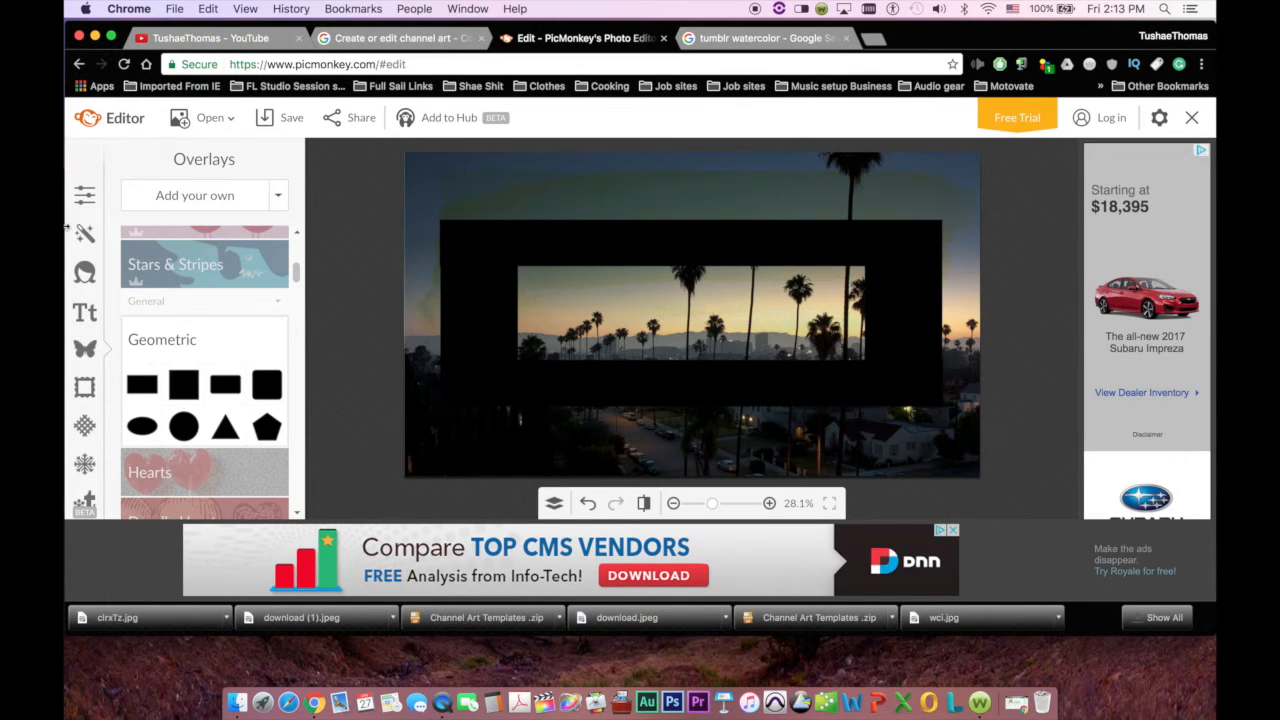
# Step: Add the channel owner's name as center-aligned text in the EDO font over the safe area
pyautogui.click(85, 312)
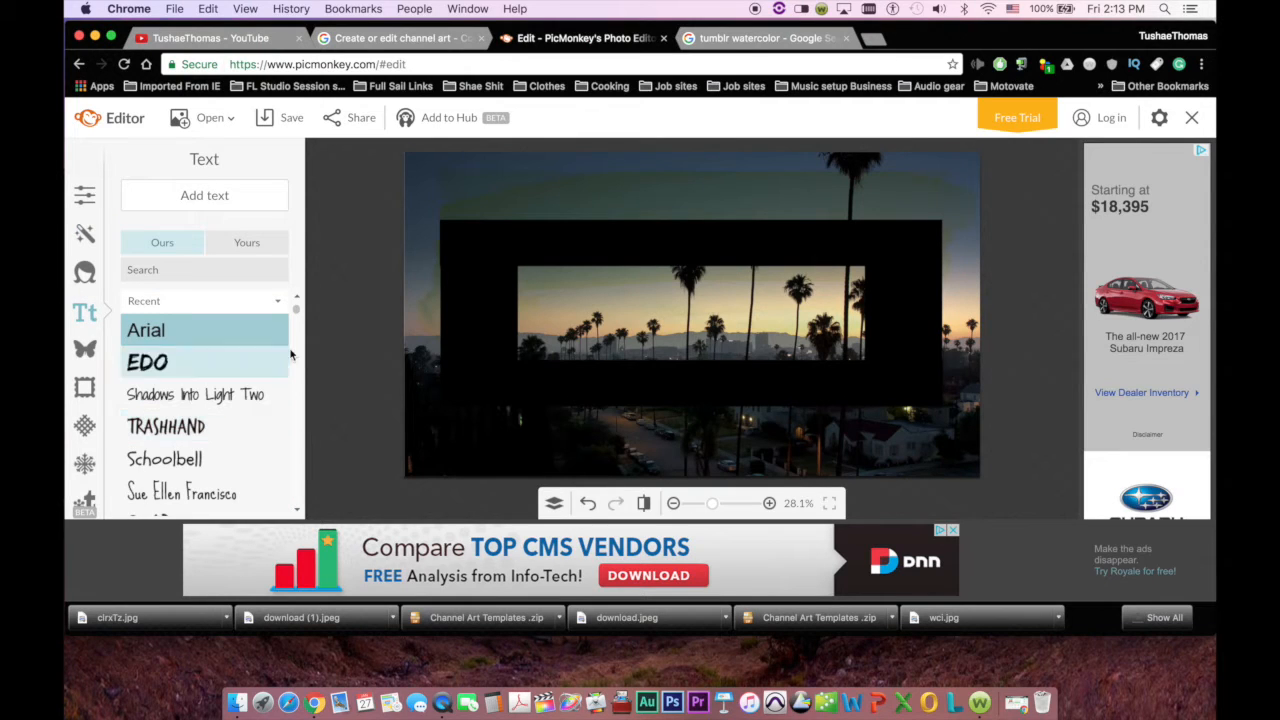
pyautogui.scroll(-3, 297, 314)
pyautogui.scroll(3, 297, 310)
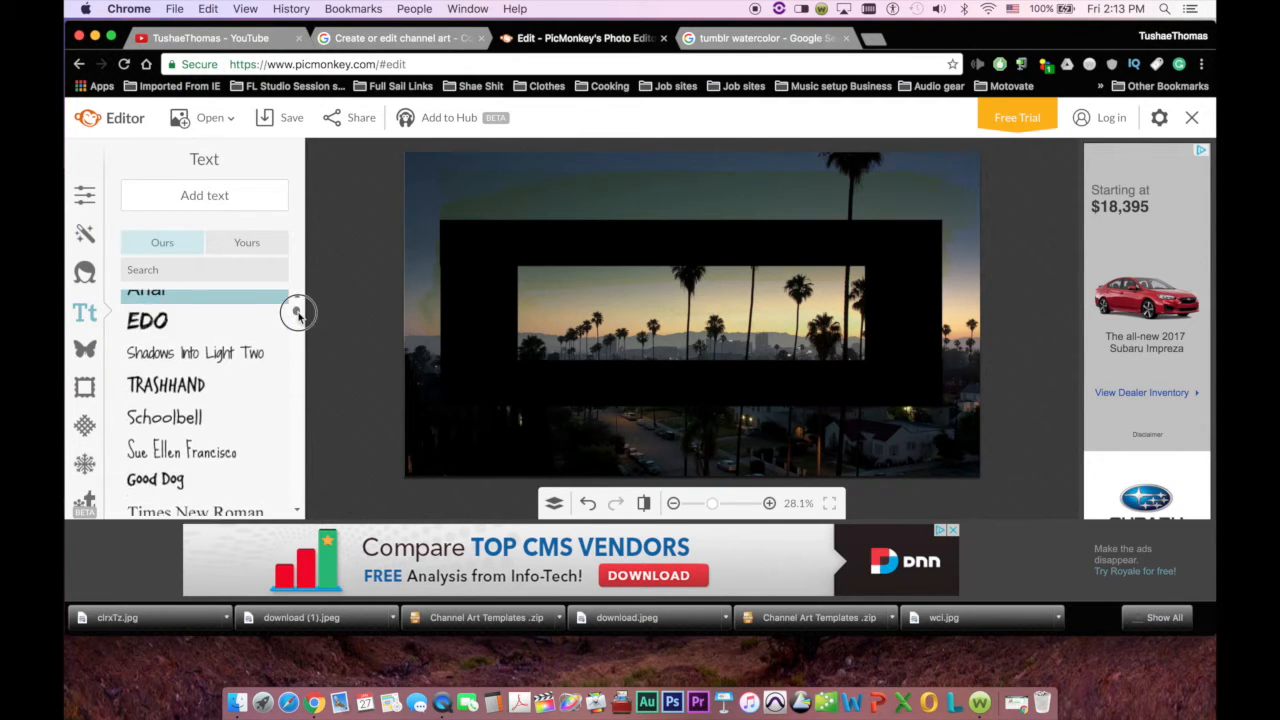
pyautogui.click(150, 362)
pyautogui.click(212, 195)
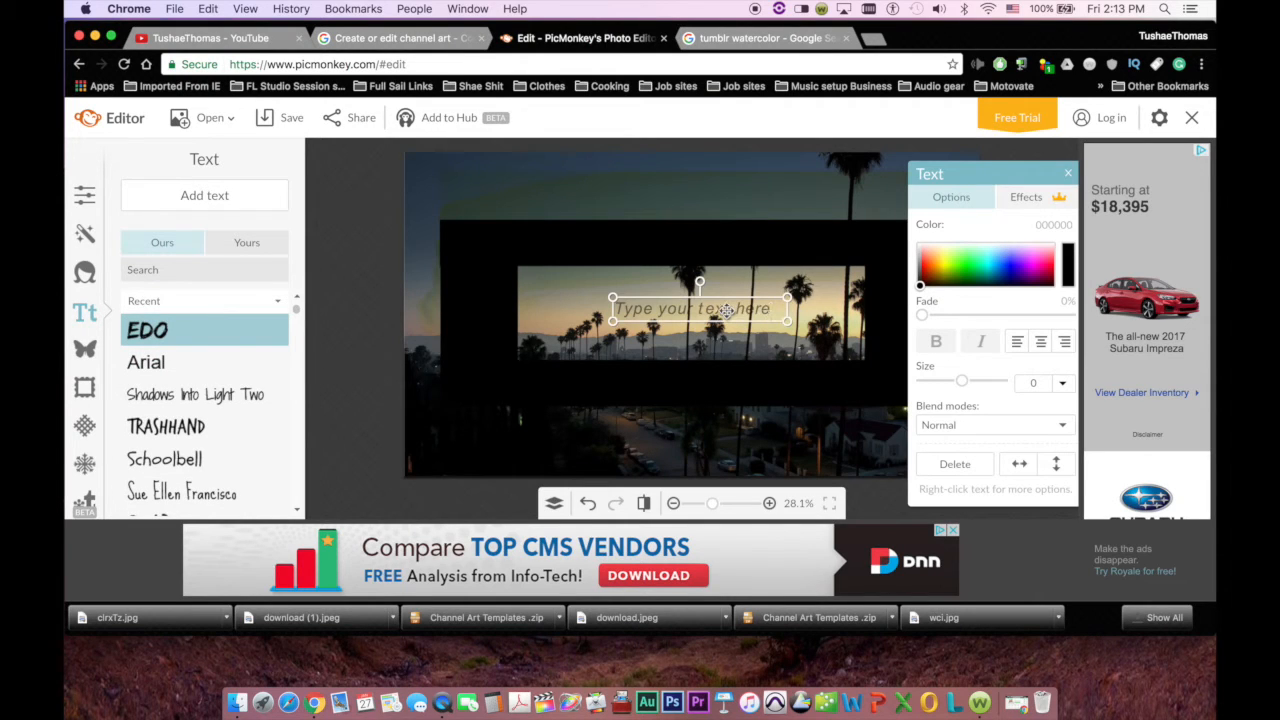
pyautogui.click(732, 311)
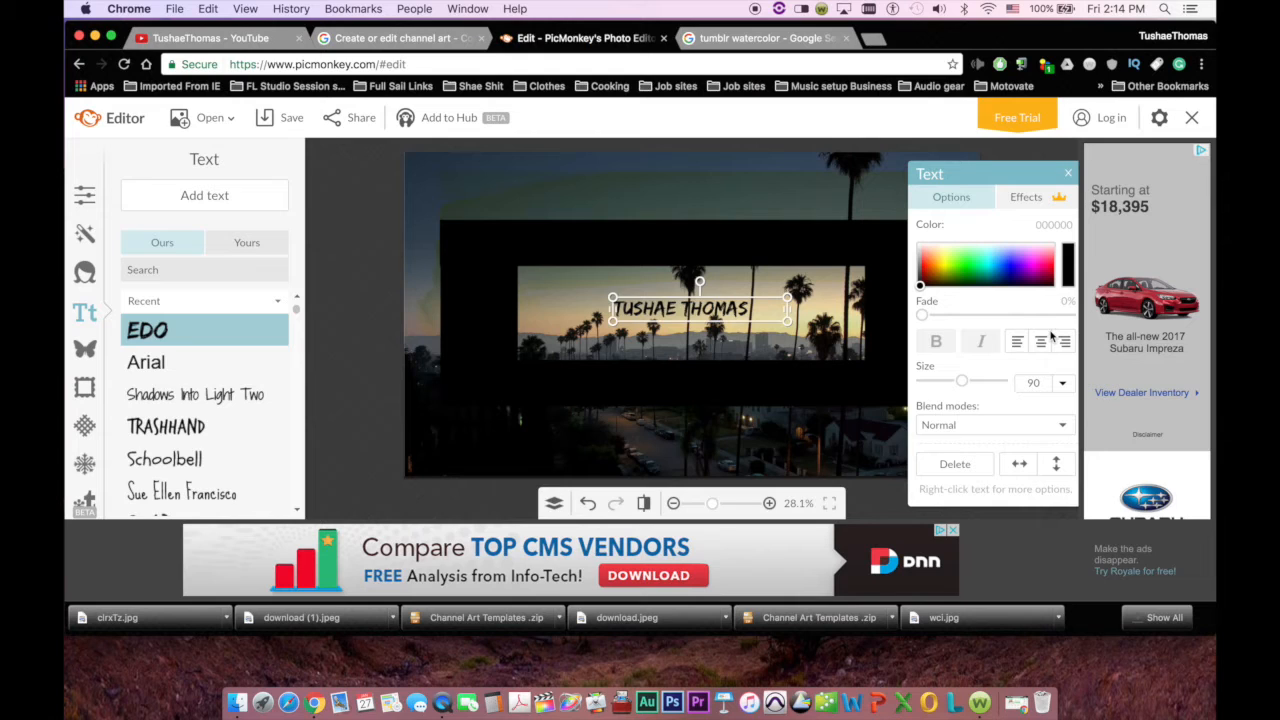
pyautogui.click(1041, 341)
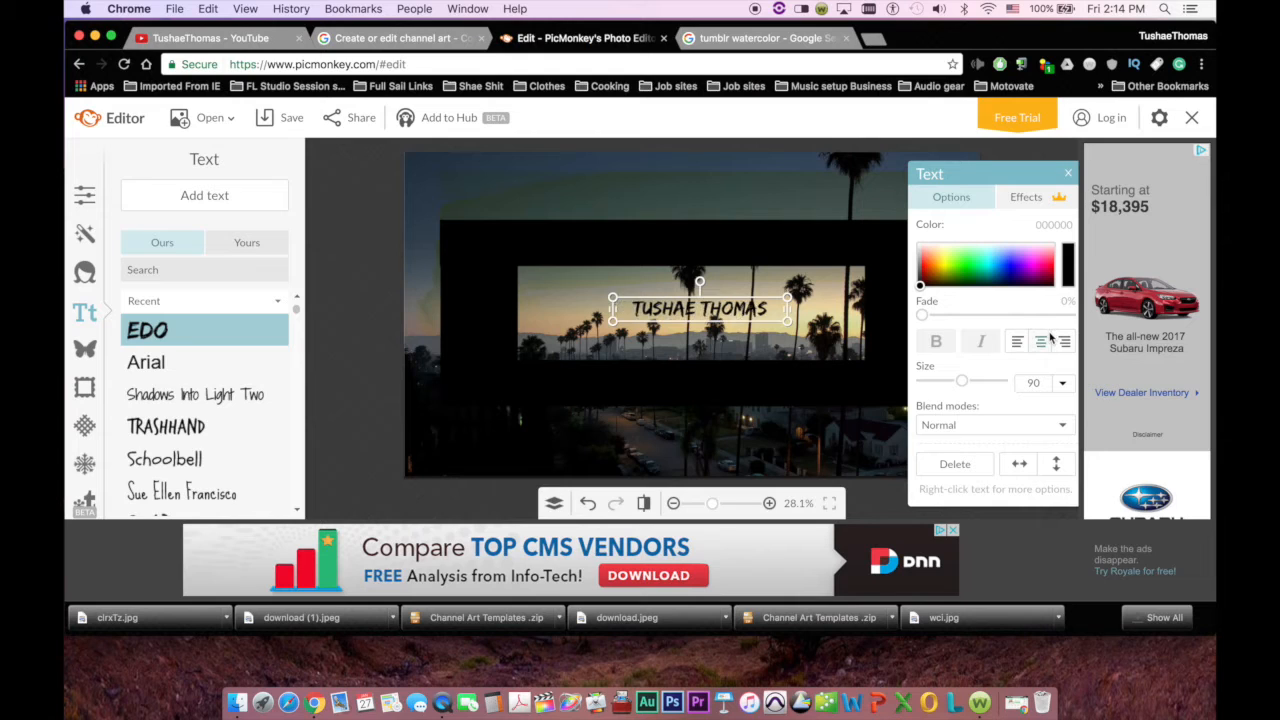
# Step: Enlarge the name text to size 184, place it along the safe area's upper edge, and color it red
pyautogui.click(965, 381)
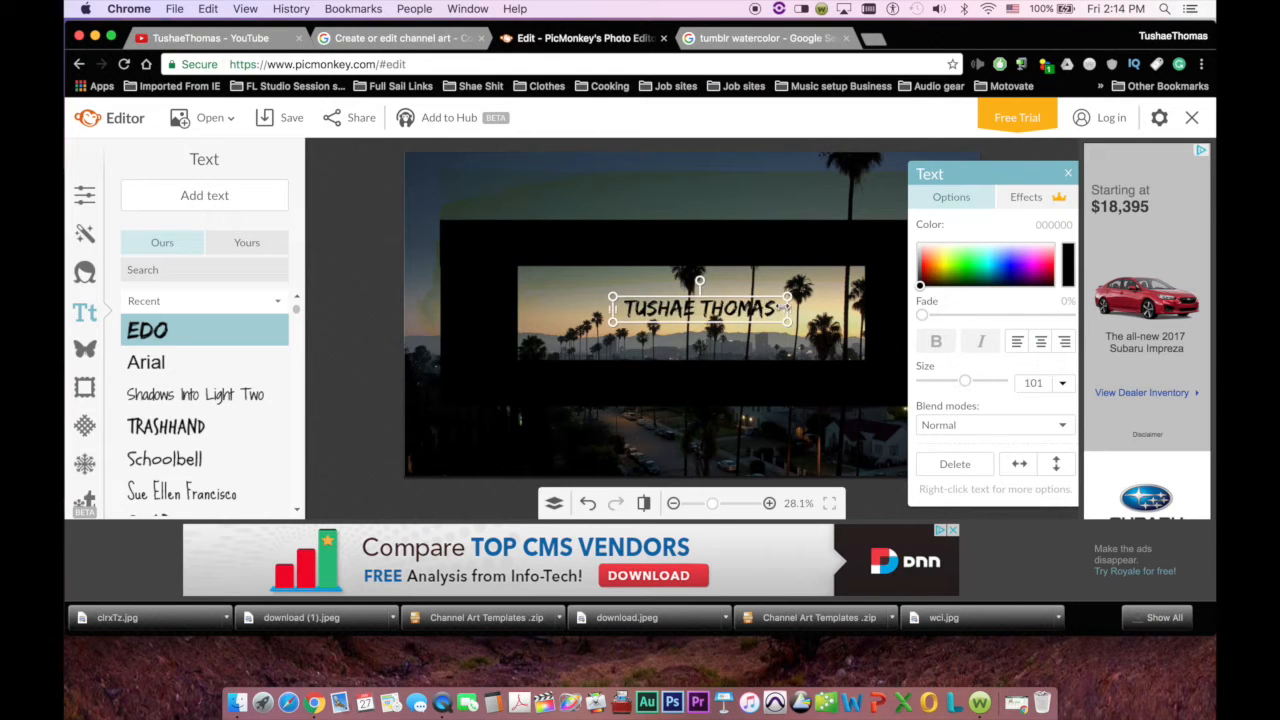
pyautogui.moveTo(787, 323); pyautogui.dragTo(876, 352)
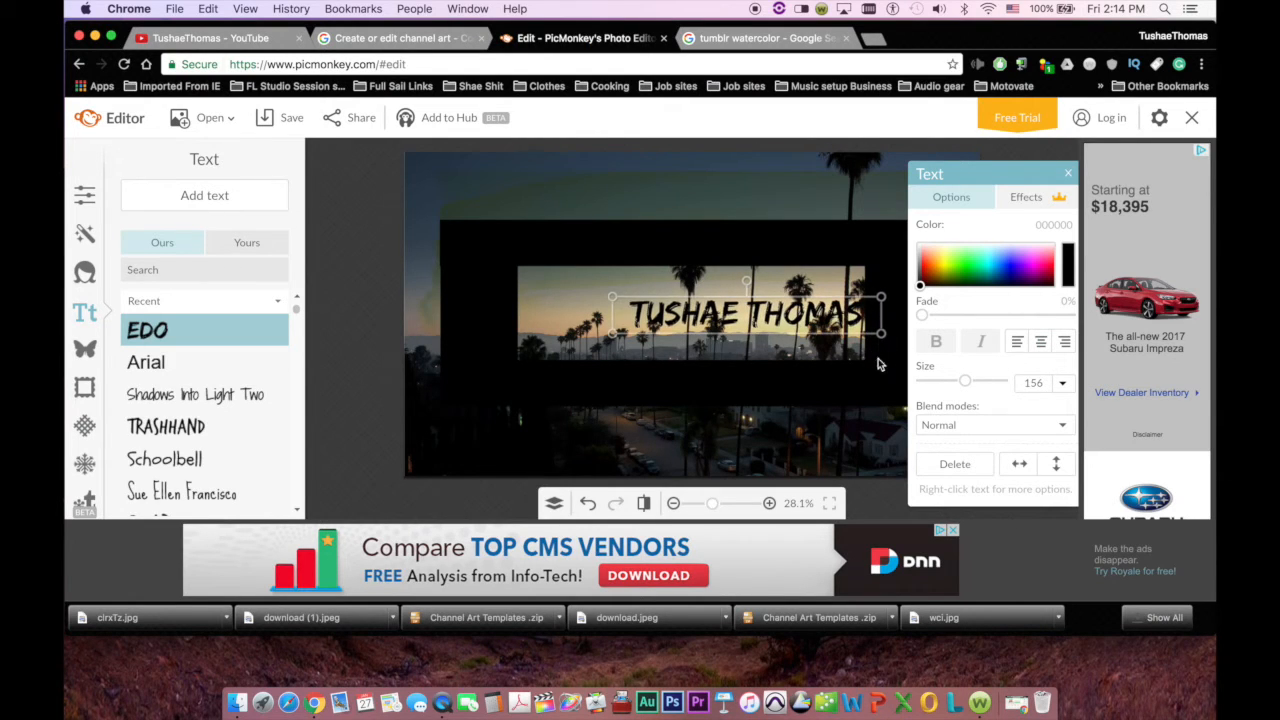
pyautogui.moveTo(804, 295); pyautogui.dragTo(779, 292)
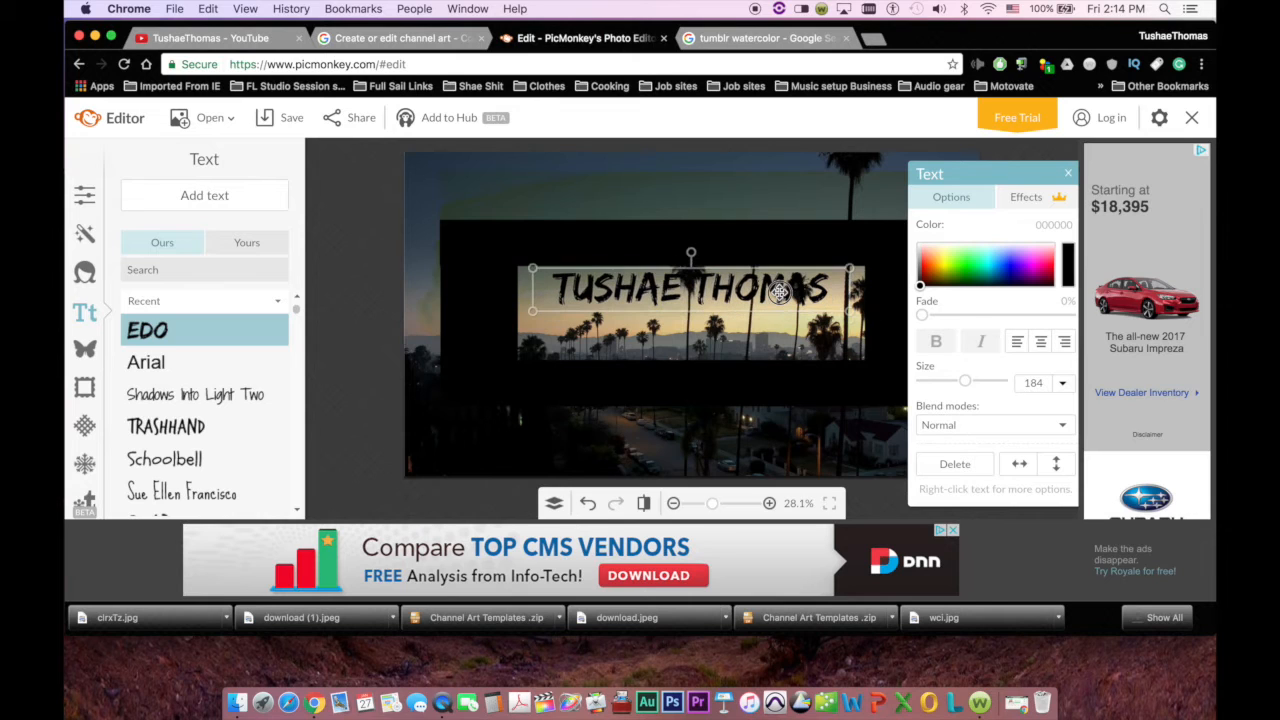
pyautogui.click(940, 264)
pyautogui.click(377, 337)
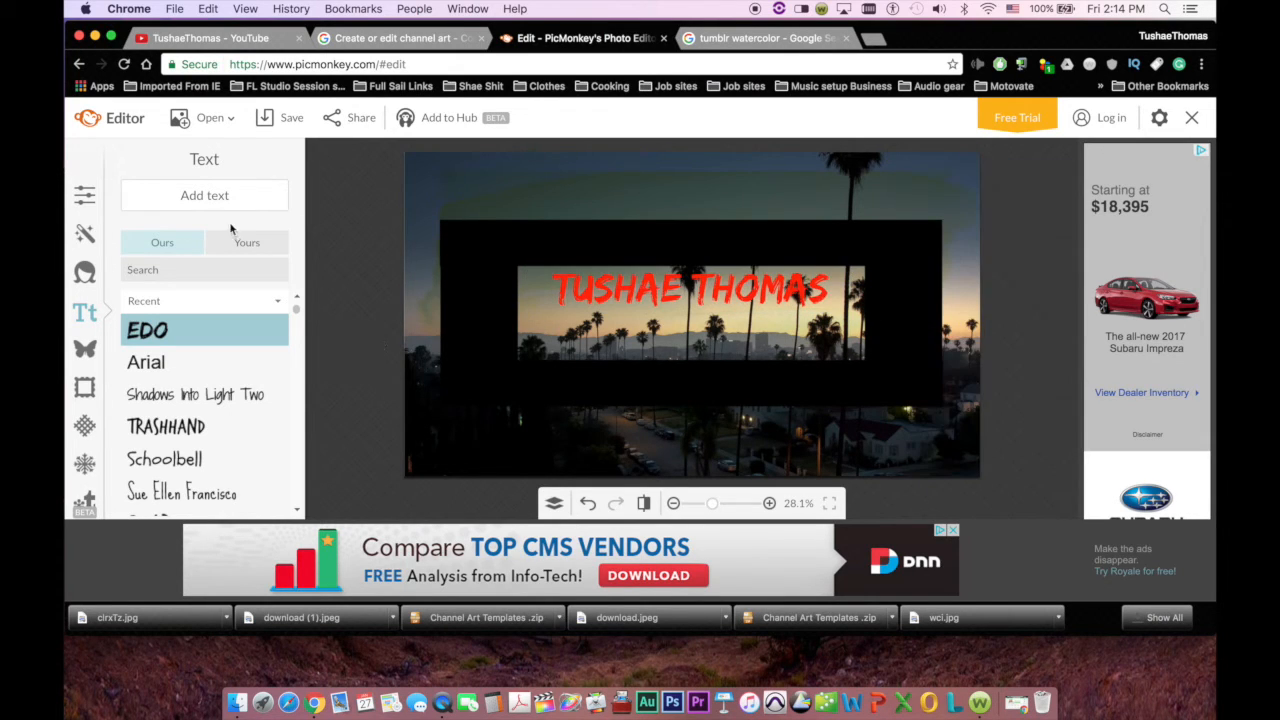
# Step: Add the text "Music tips & Tutorials & Entertainment News" in the Shadows Into Light Two font
pyautogui.click(246, 392)
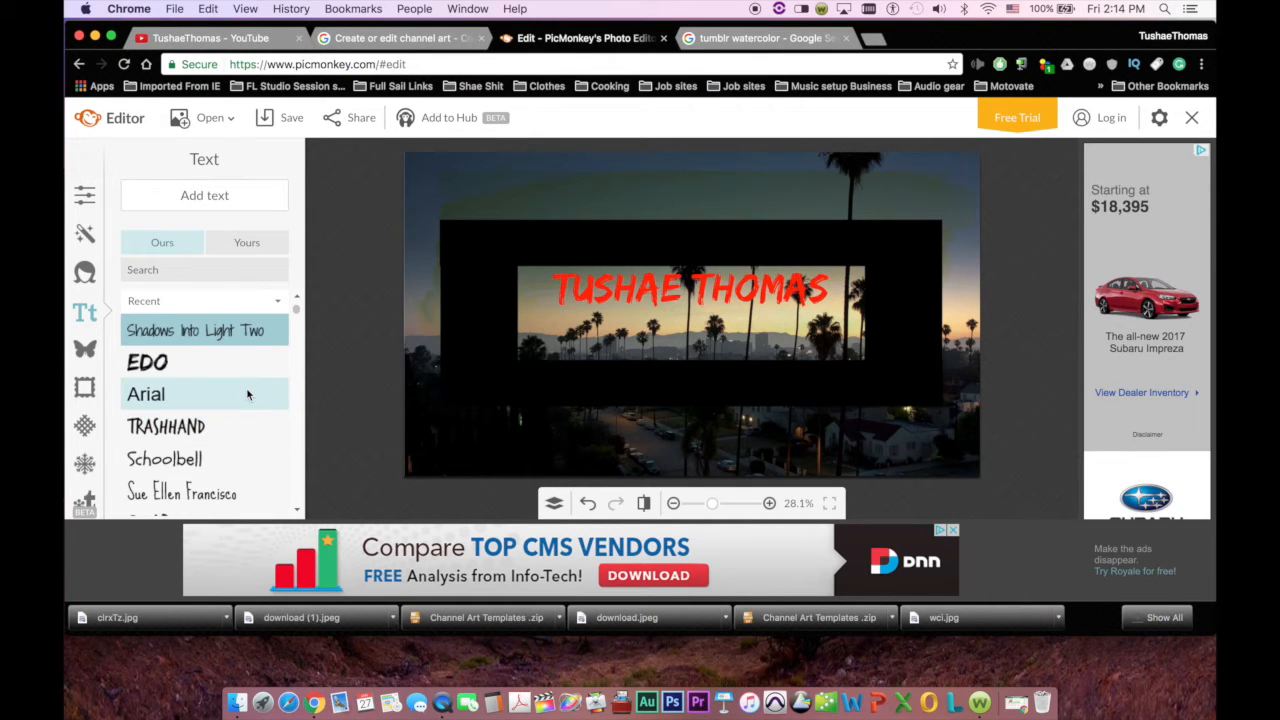
pyautogui.click(208, 196)
pyautogui.click(694, 302)
pyautogui.write('M')
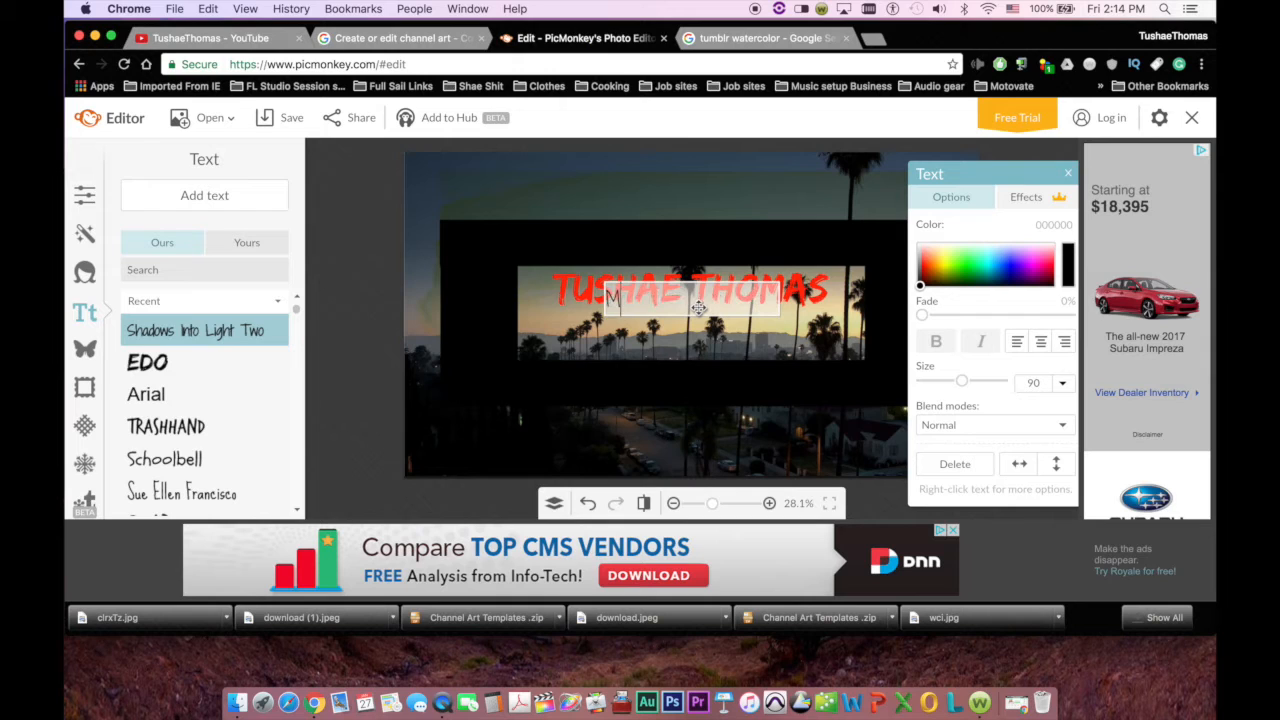
pyautogui.write('usic tips & Tutorials')
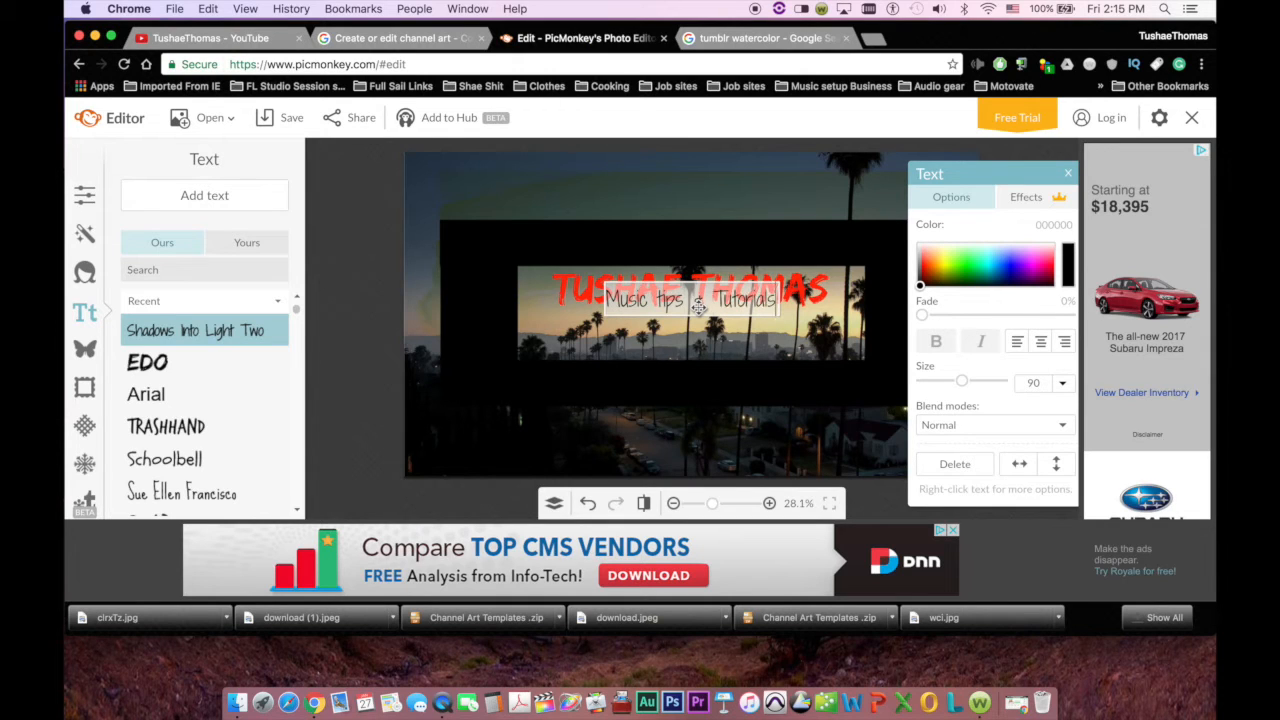
pyautogui.write(' & Entertainment ')
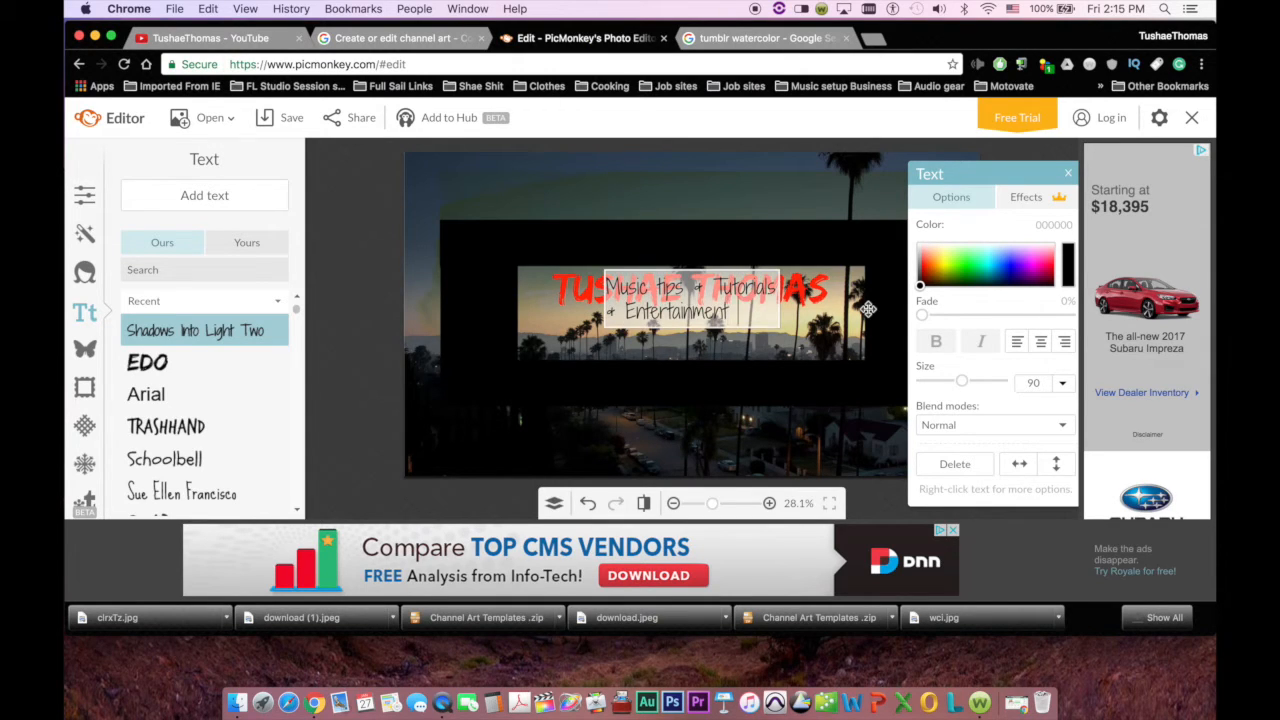
pyautogui.write('News')
# Step: Reduce the tagline to size 64, color it yellow (ffeb38), and position it along the safe area's lower edge
pyautogui.moveTo(962, 384); pyautogui.dragTo(952, 383)
pyautogui.click(942, 263)
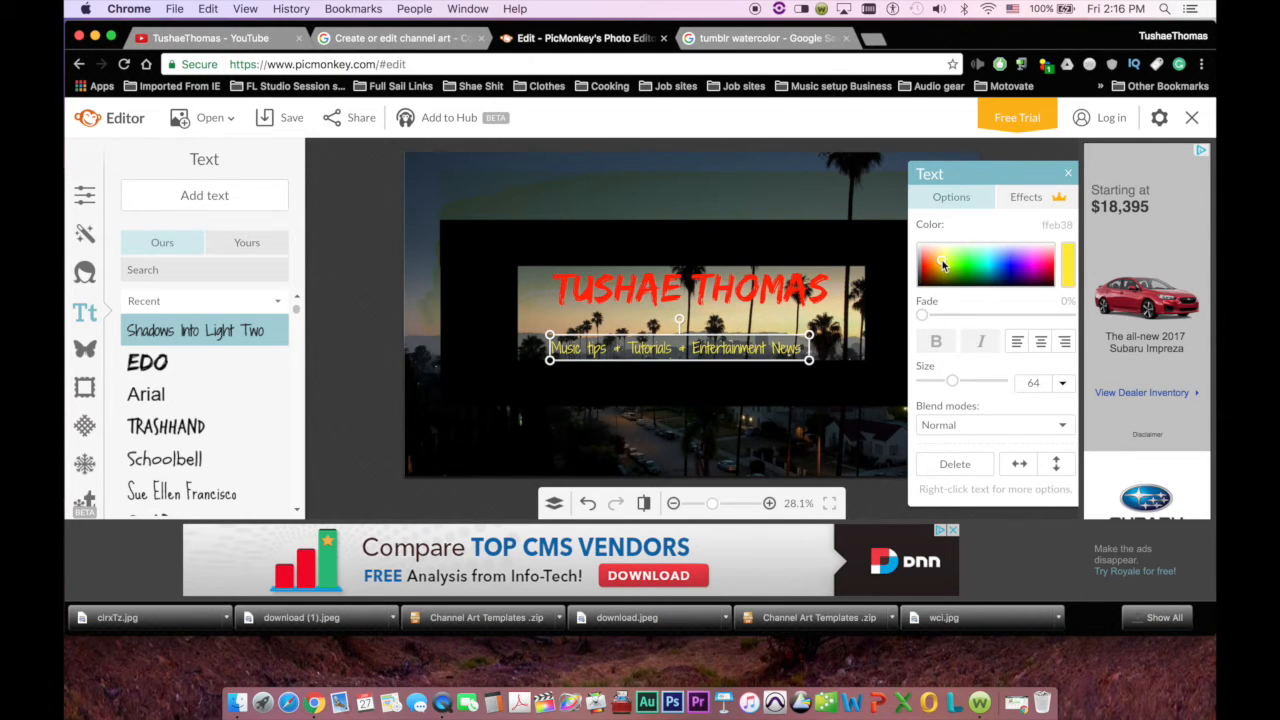
pyautogui.moveTo(778, 350); pyautogui.dragTo(772, 352)
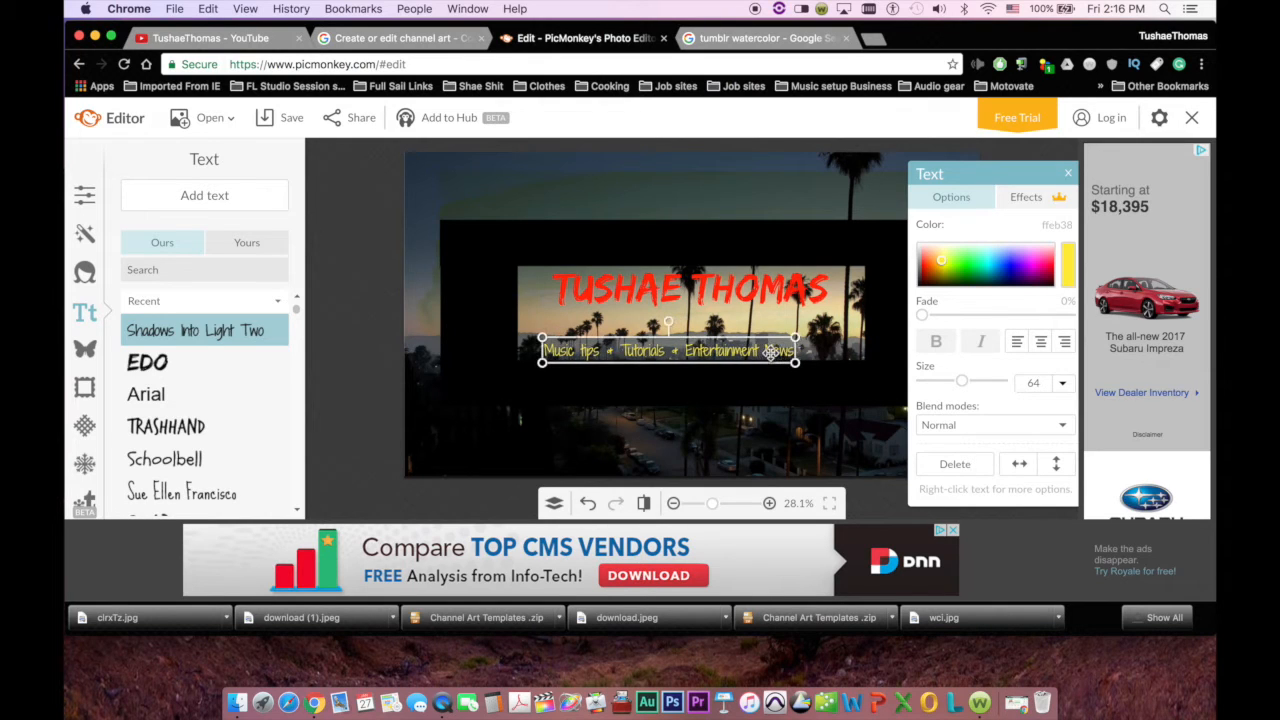
pyautogui.click(814, 383)
pyautogui.click(829, 347)
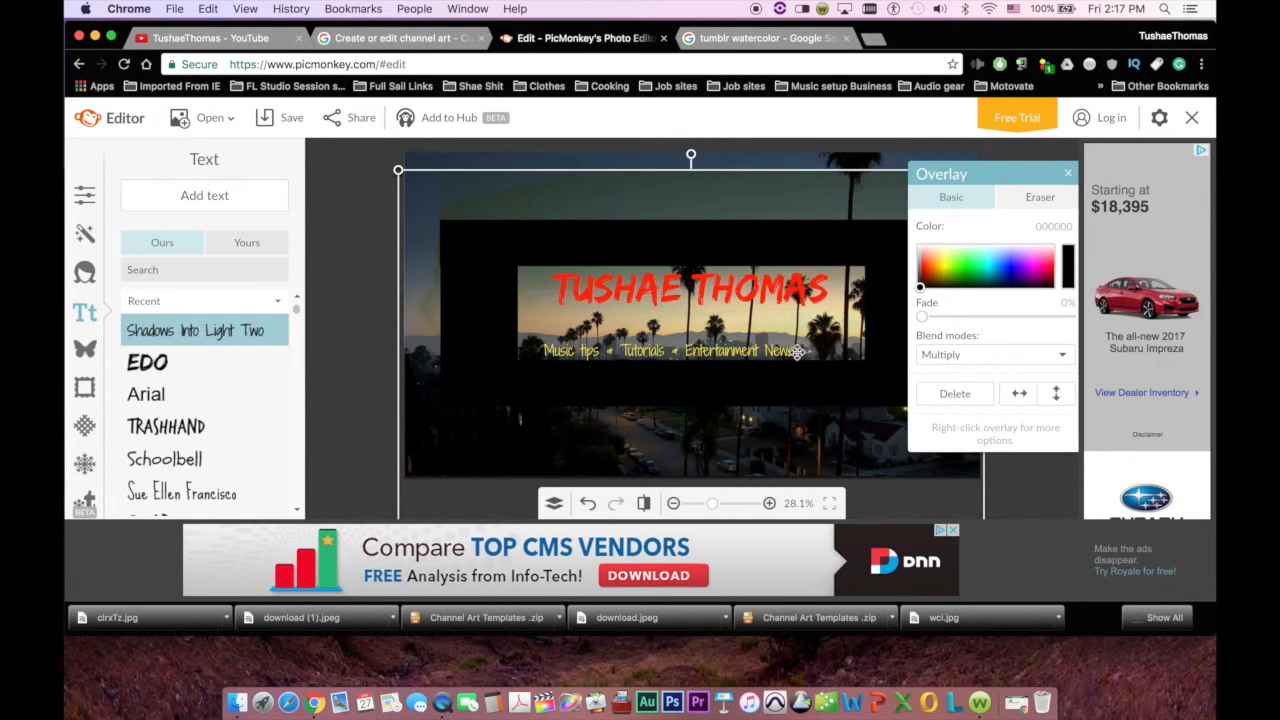
pyautogui.click(1068, 173)
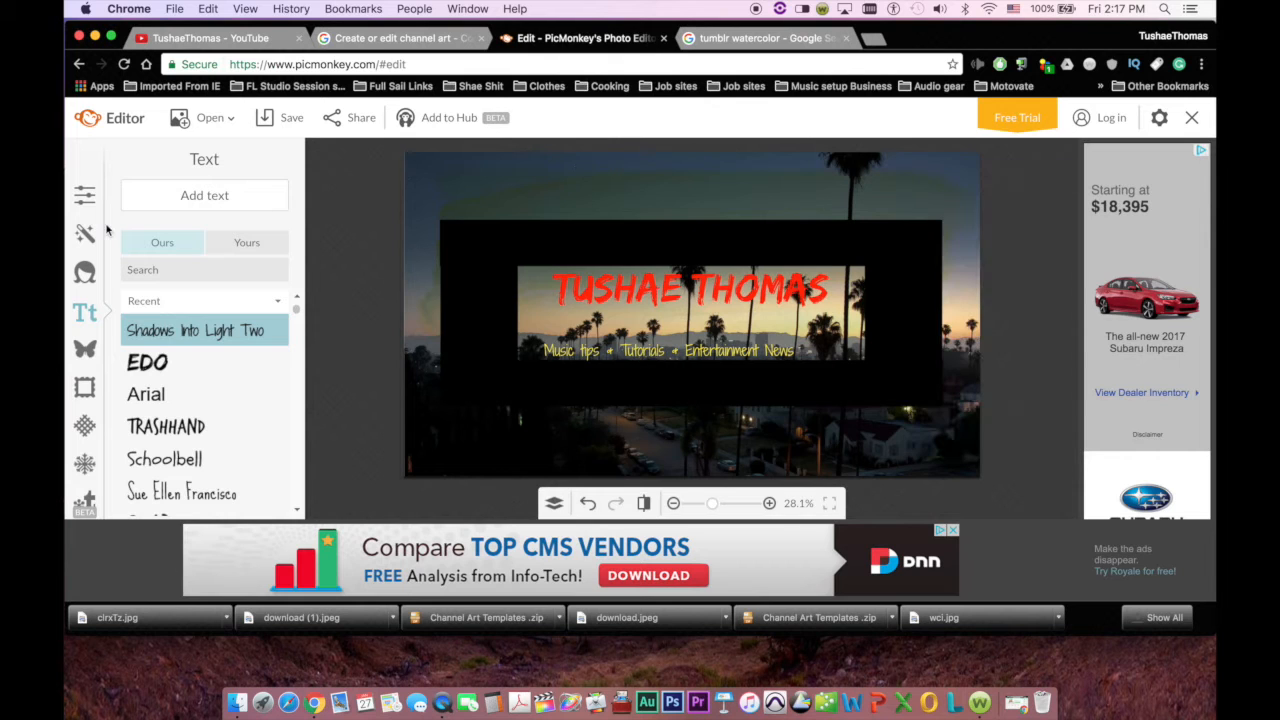
# Step: Switch to the Google Images tab and search for "arrow overlays"
pyautogui.click(800, 38)
pyautogui.write('arrow overlays')
pyautogui.press('Return')
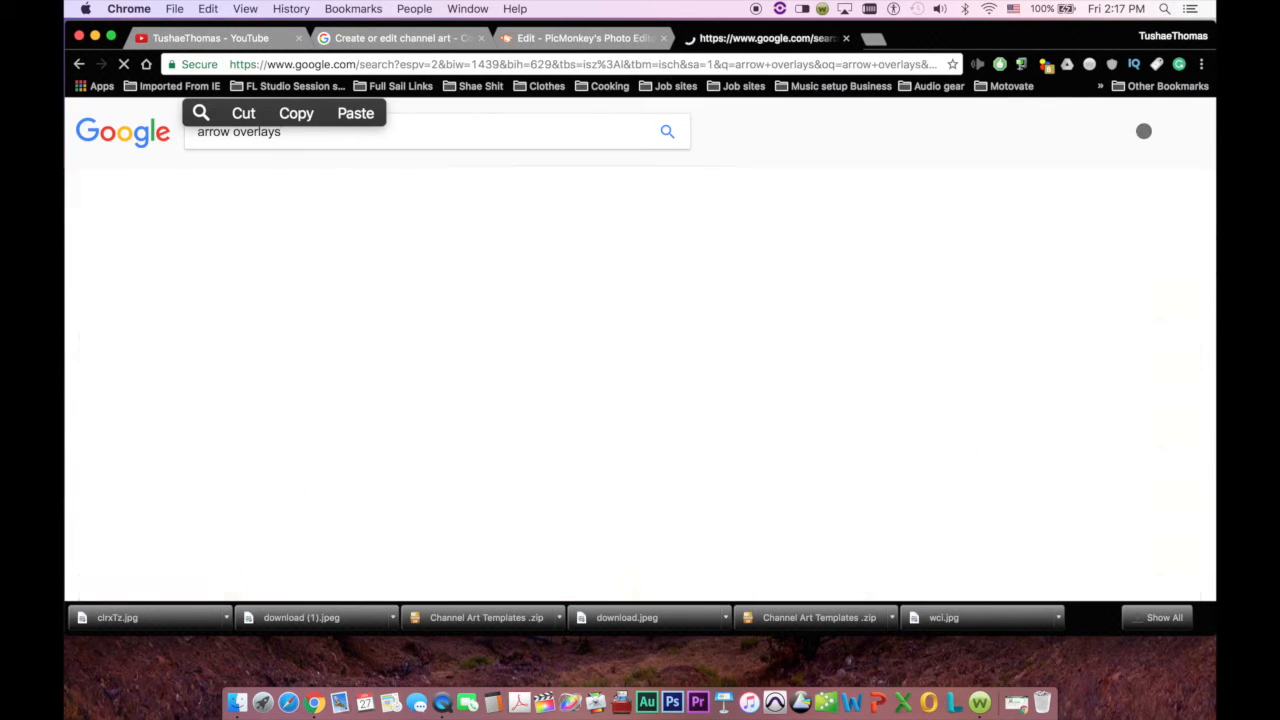
# Step: Save the shii_overlays image of white arrows on black to the Desktop as a JPEG and return to the PicMonkey editor
pyautogui.click(514, 357)
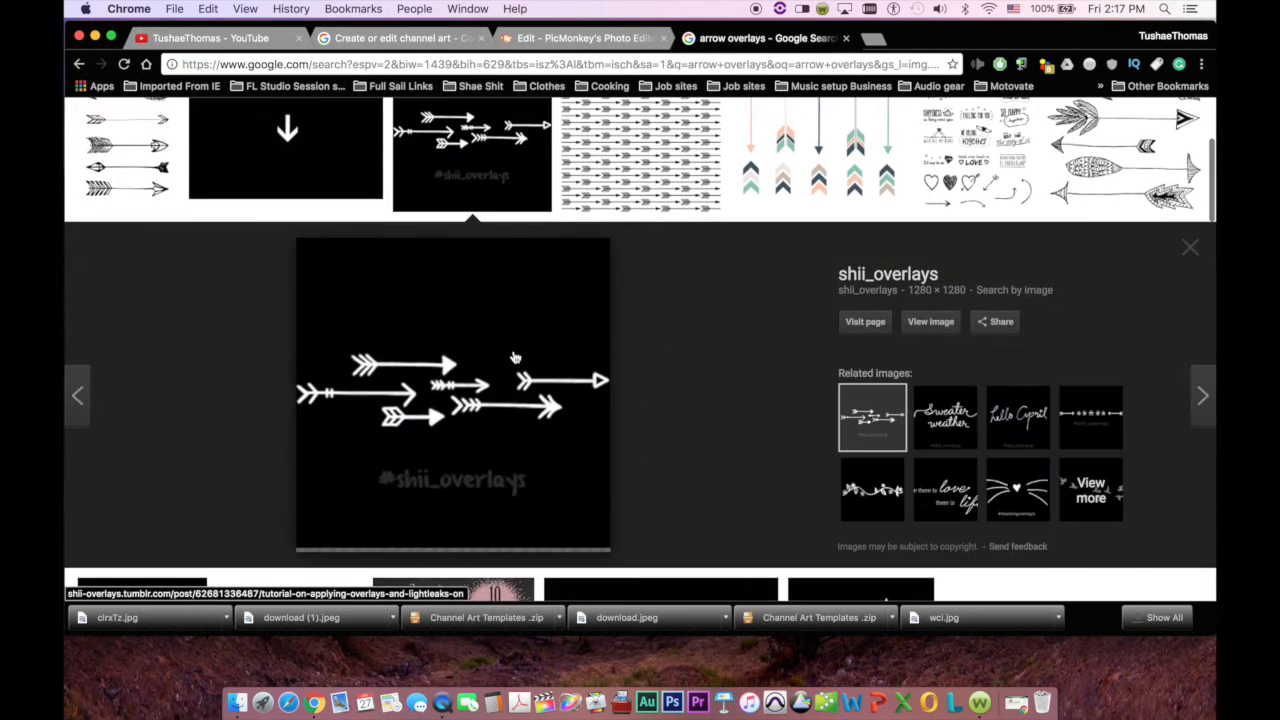
pyautogui.rightClick(511, 357)
pyautogui.click(620, 468)
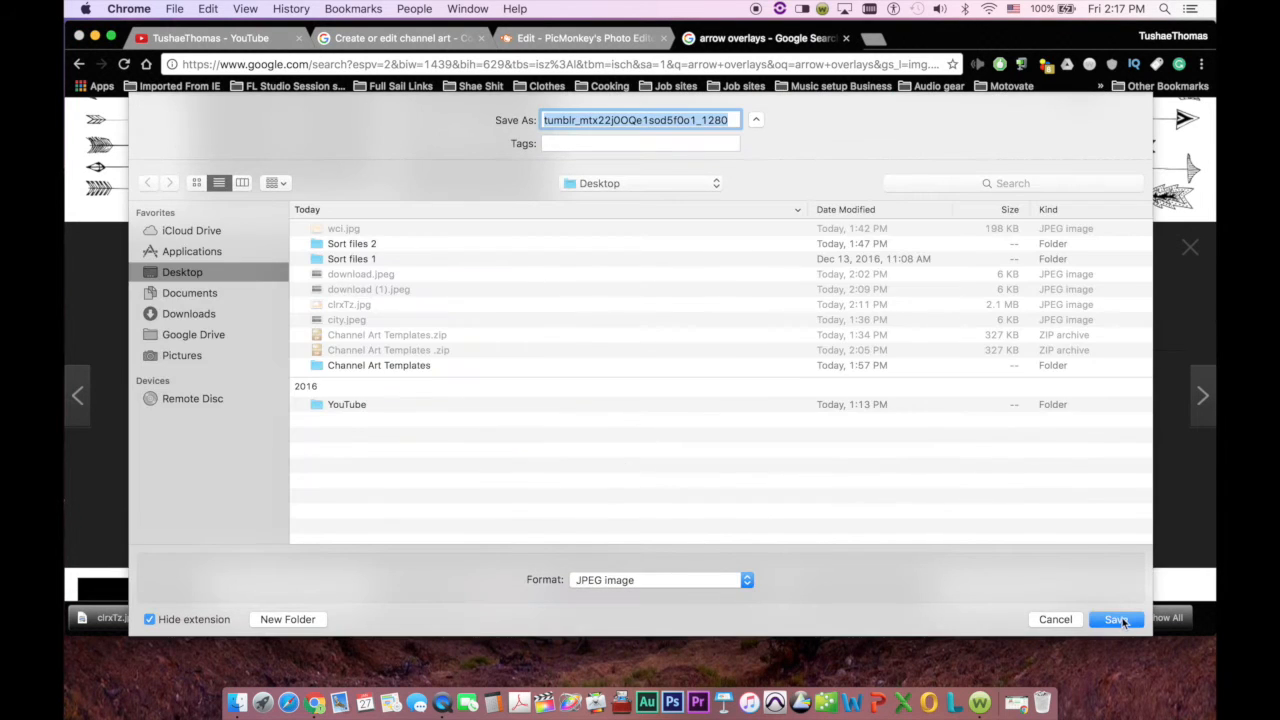
pyautogui.click(1122, 622)
pyautogui.click(640, 38)
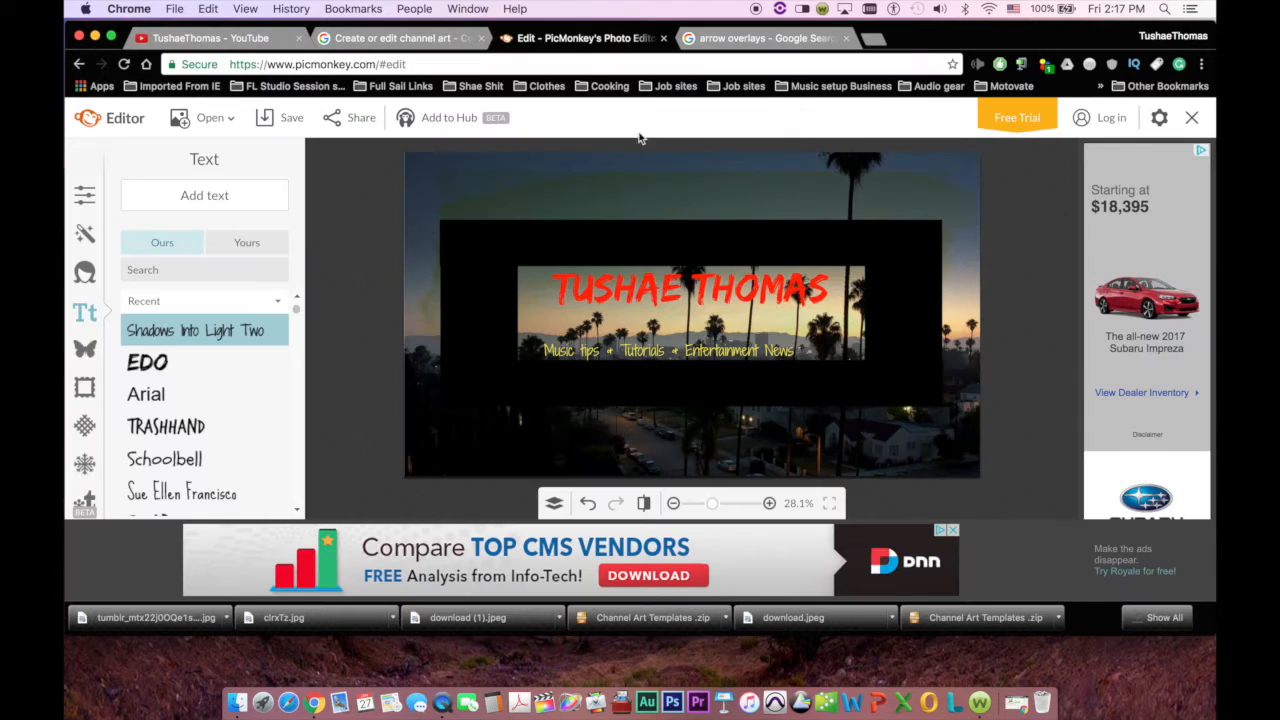
# Step: Add the white-arrows image from the Channel Art Templates folder as an overlay, shrink it, and place it below the tagline
pyautogui.click(85, 349)
pyautogui.click(195, 195)
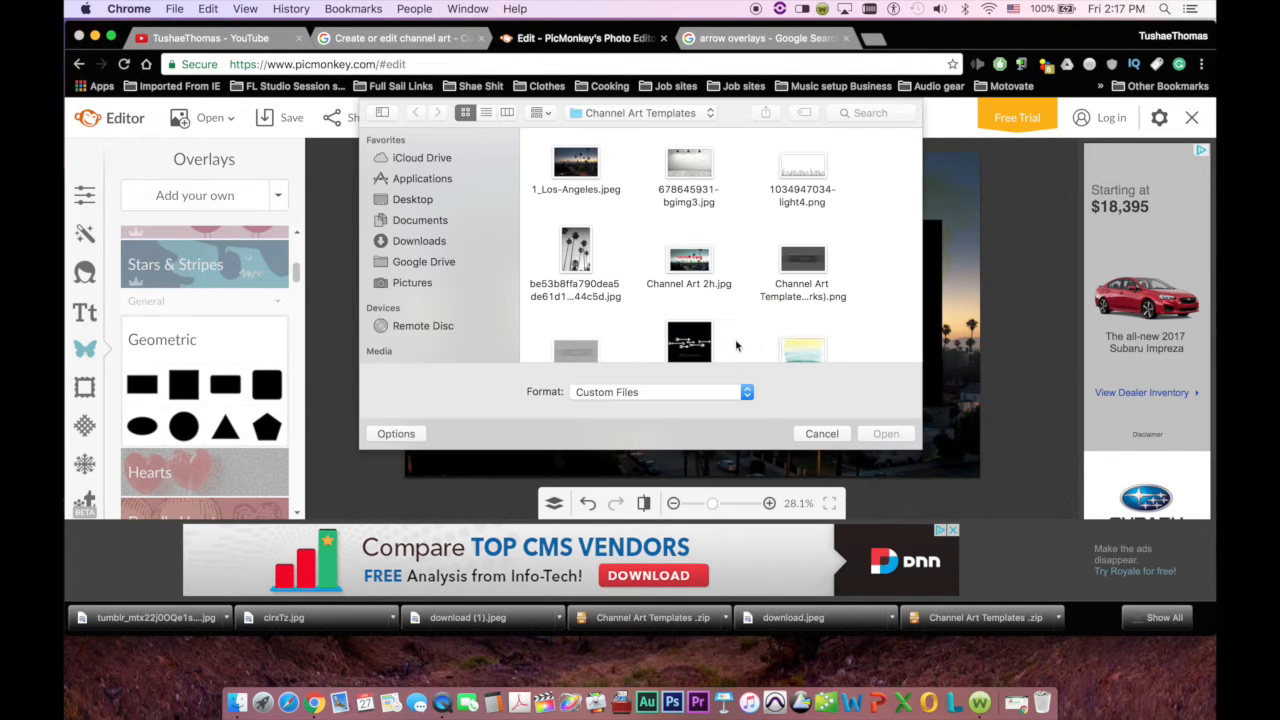
pyautogui.click(690, 345)
pyautogui.click(886, 433)
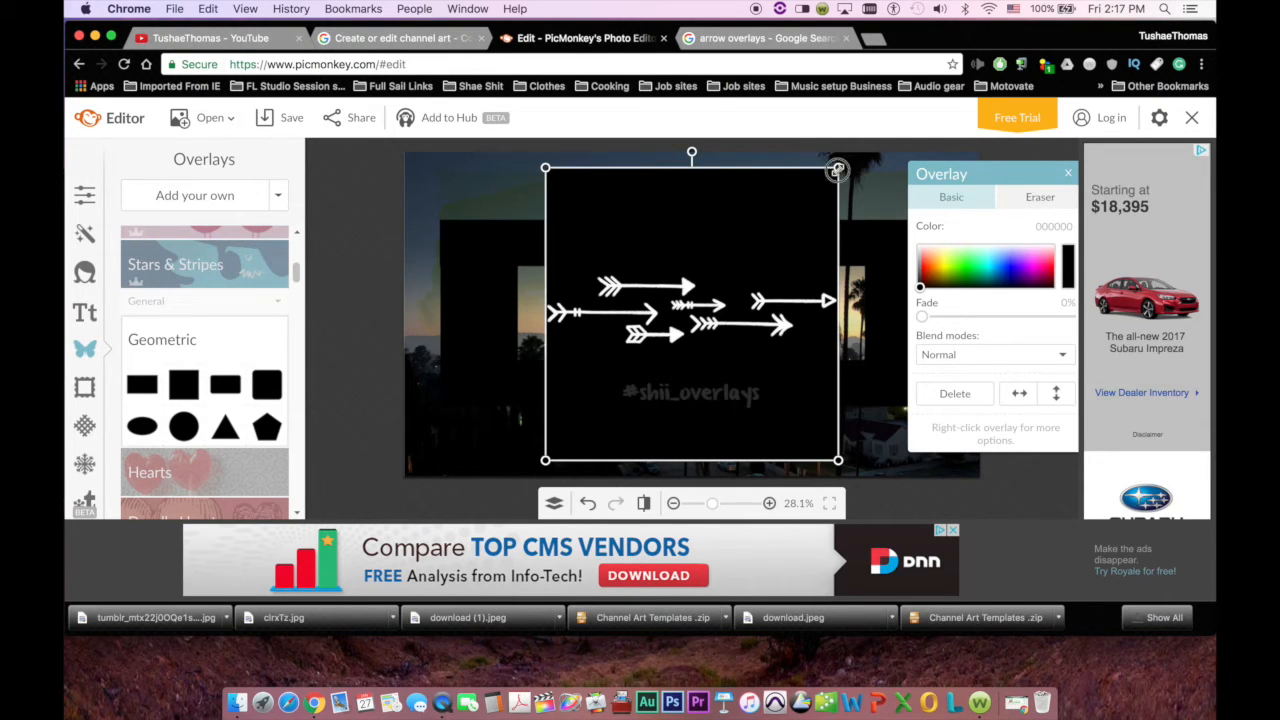
pyautogui.moveTo(838, 168); pyautogui.dragTo(813, 208)
pyautogui.moveTo(785, 272); pyautogui.dragTo(717, 364)
pyautogui.click(1059, 197)
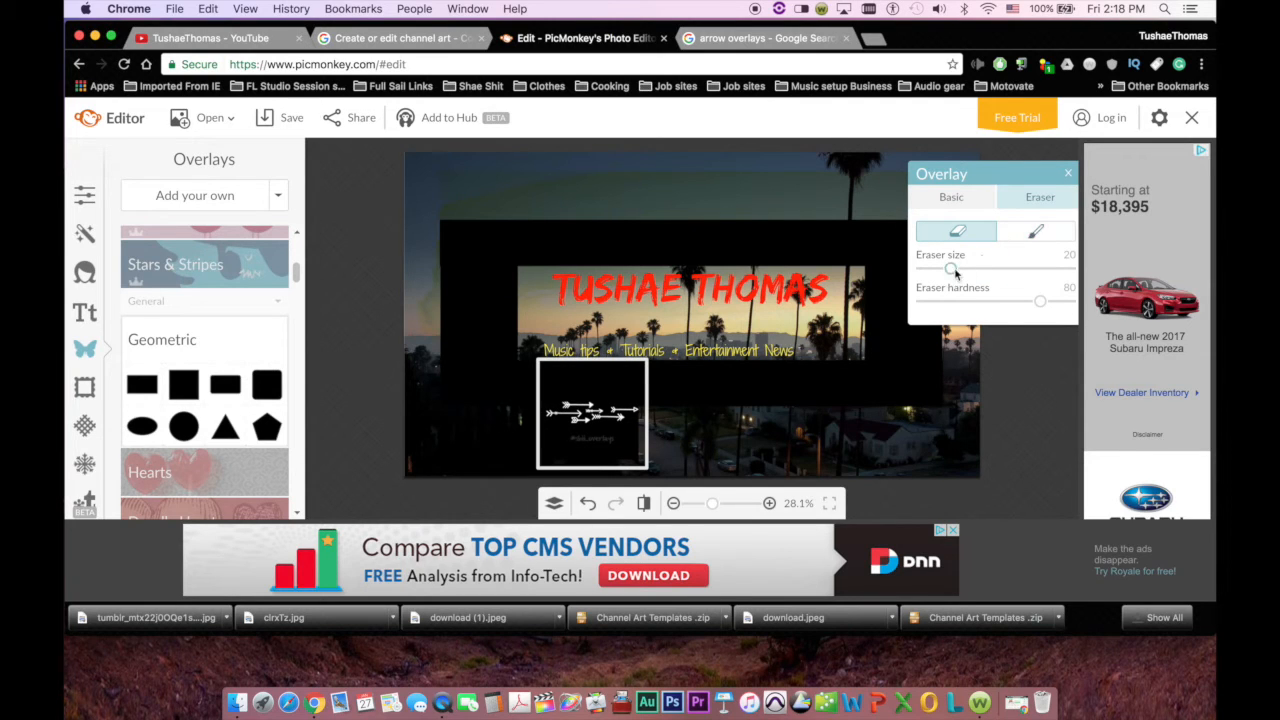
pyautogui.click(528, 412)
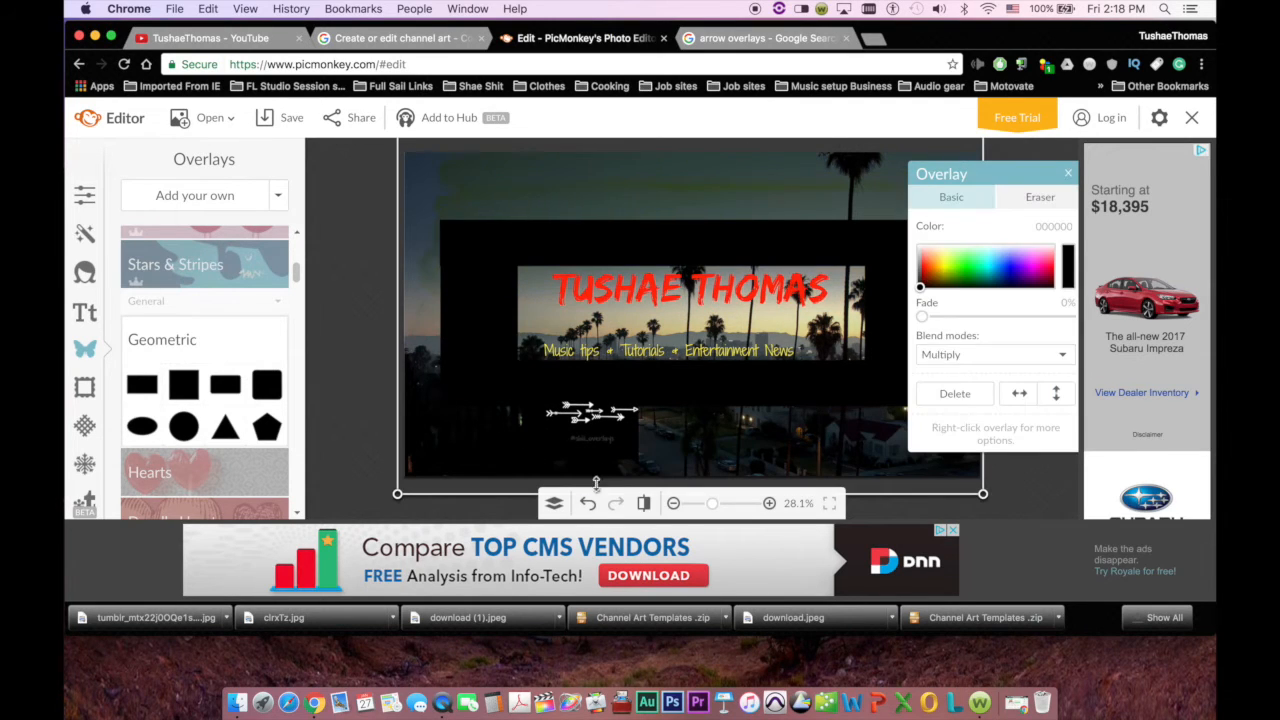
pyautogui.click(588, 505)
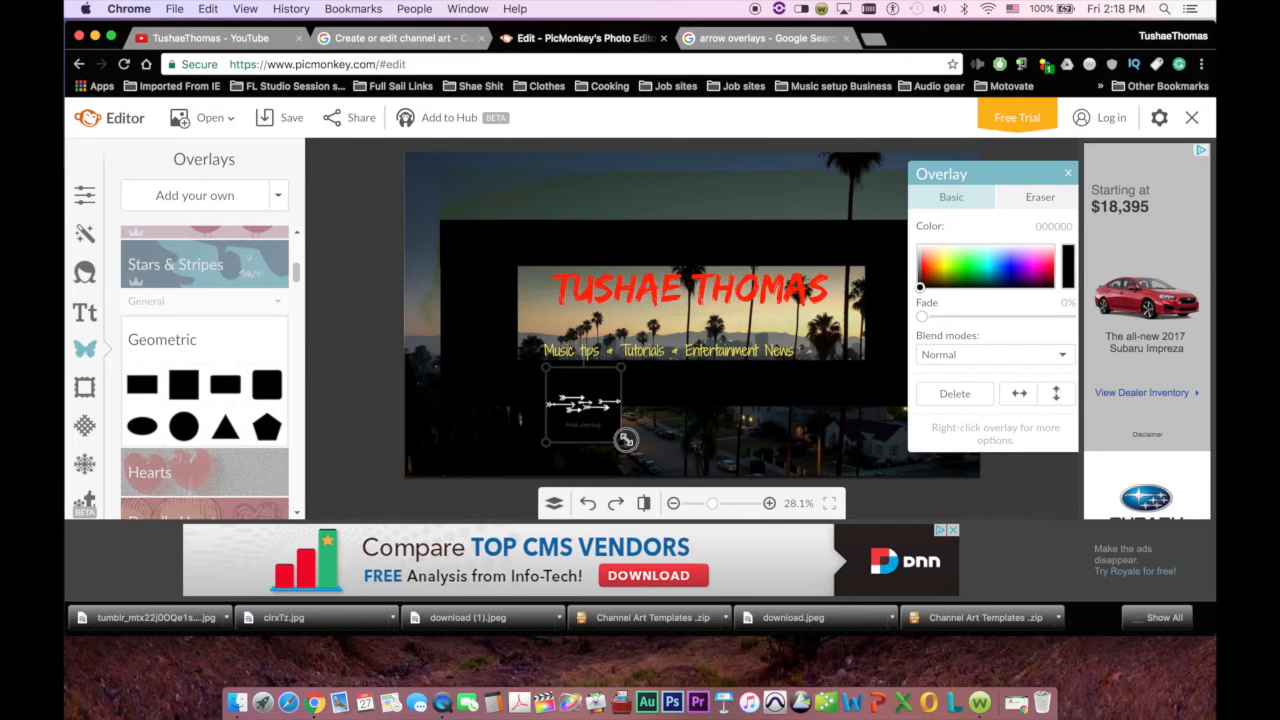
# Step: Shrink the arrow overlay, move it over the start of the tagline, and erase around a single arrow with eraser size 38
pyautogui.moveTo(625, 440)
pyautogui.mouseDown()
pyautogui.moveTo(548, 380)
pyautogui.moveTo(558, 328)
pyautogui.mouseUp()
pyautogui.click(1040, 197)
pyautogui.click(951, 197)
pyautogui.click(1040, 197)
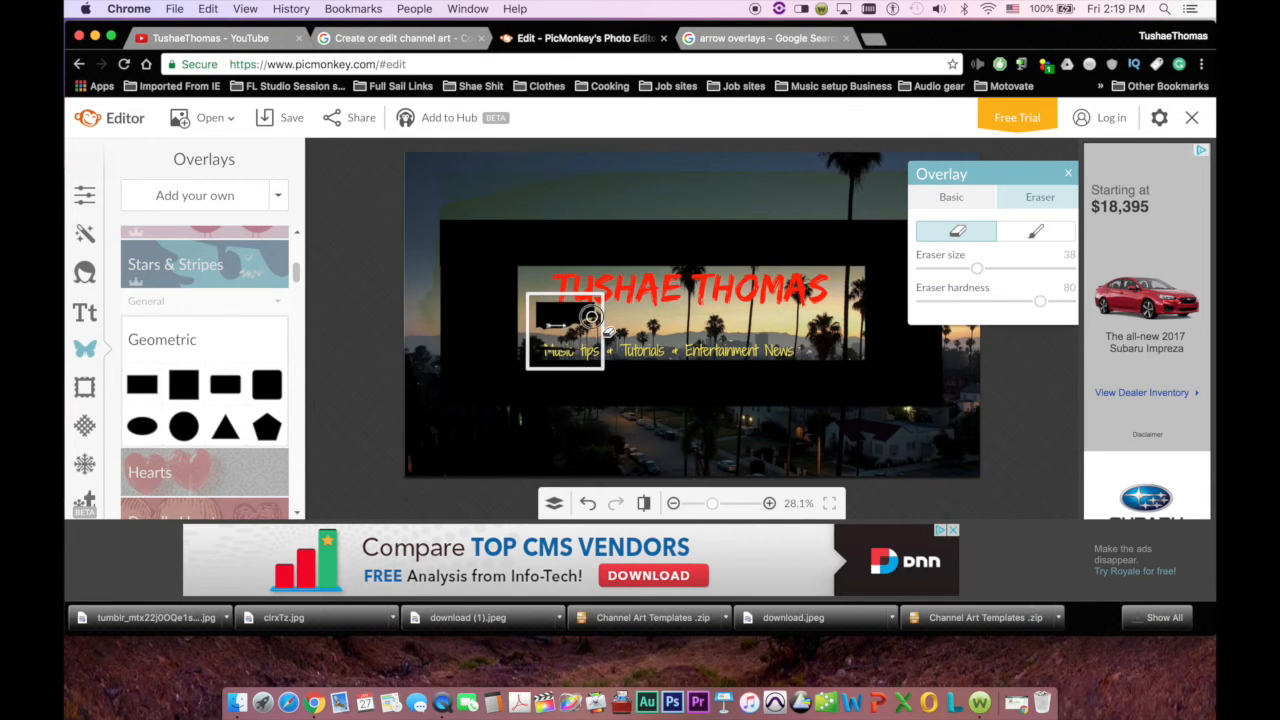
pyautogui.moveTo(591, 317)
pyautogui.mouseDown()
pyautogui.moveTo(585, 305)
pyautogui.moveTo(560, 338)
pyautogui.mouseUp()
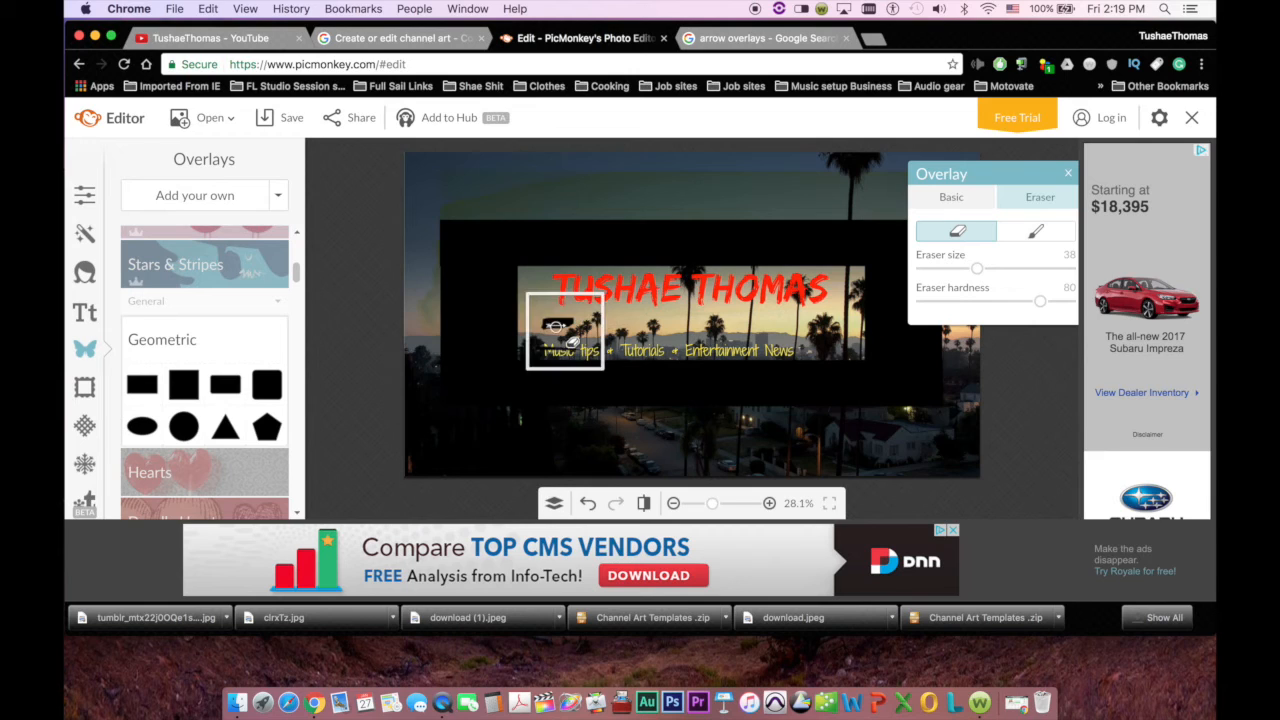
# Step: Erase the leftover black around the single arrow and position the reduced overlay just before the tagline's first word
pyautogui.click(1060, 195)
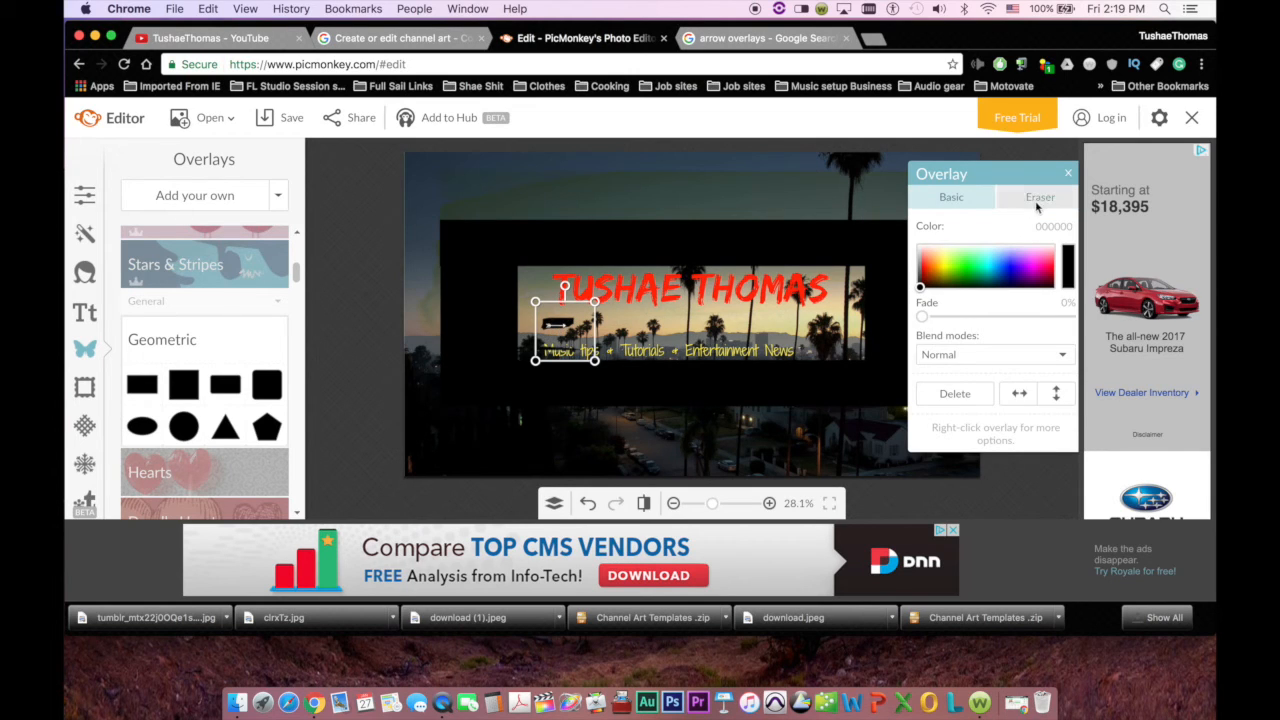
pyautogui.click(1039, 205)
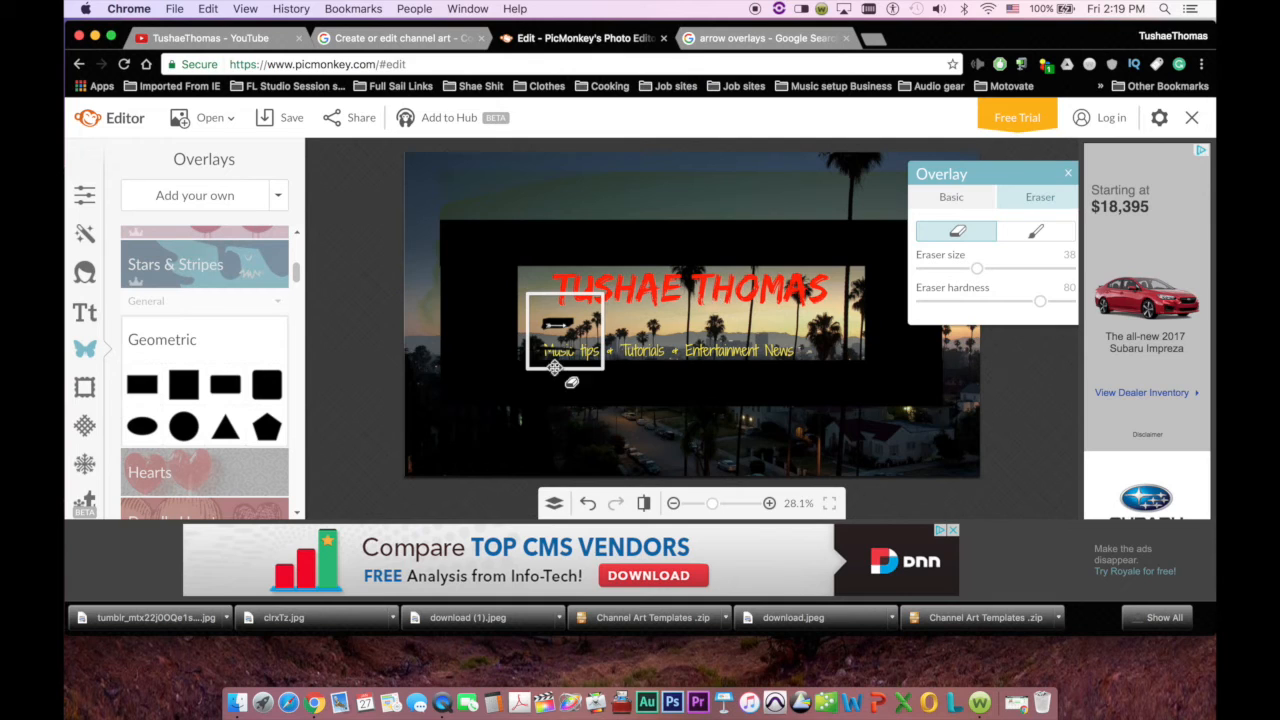
pyautogui.click(566, 331)
pyautogui.moveTo(566, 331)
pyautogui.mouseDown()
pyautogui.moveTo(531, 349)
pyautogui.moveTo(561, 378)
pyautogui.moveTo(543, 361)
pyautogui.mouseUp()
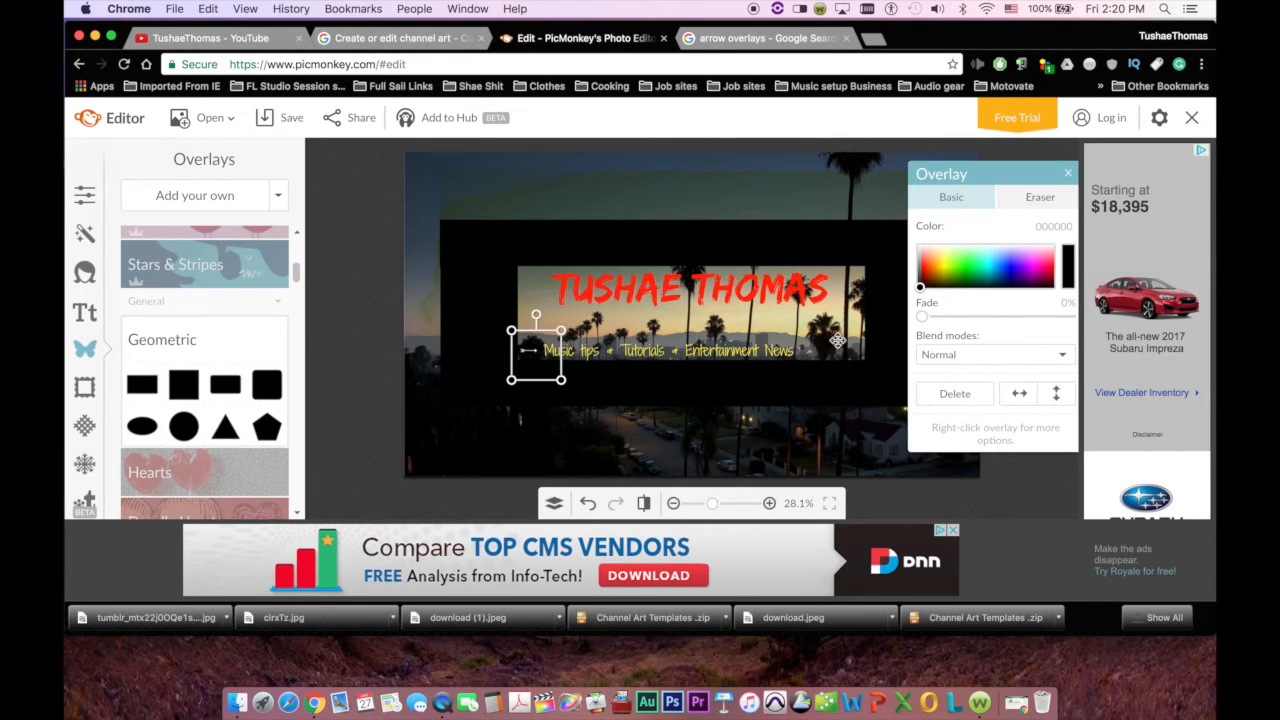
# Step: Set the arrow overlay's blend mode to Lighten and deselect it
pyautogui.click(1006, 356)
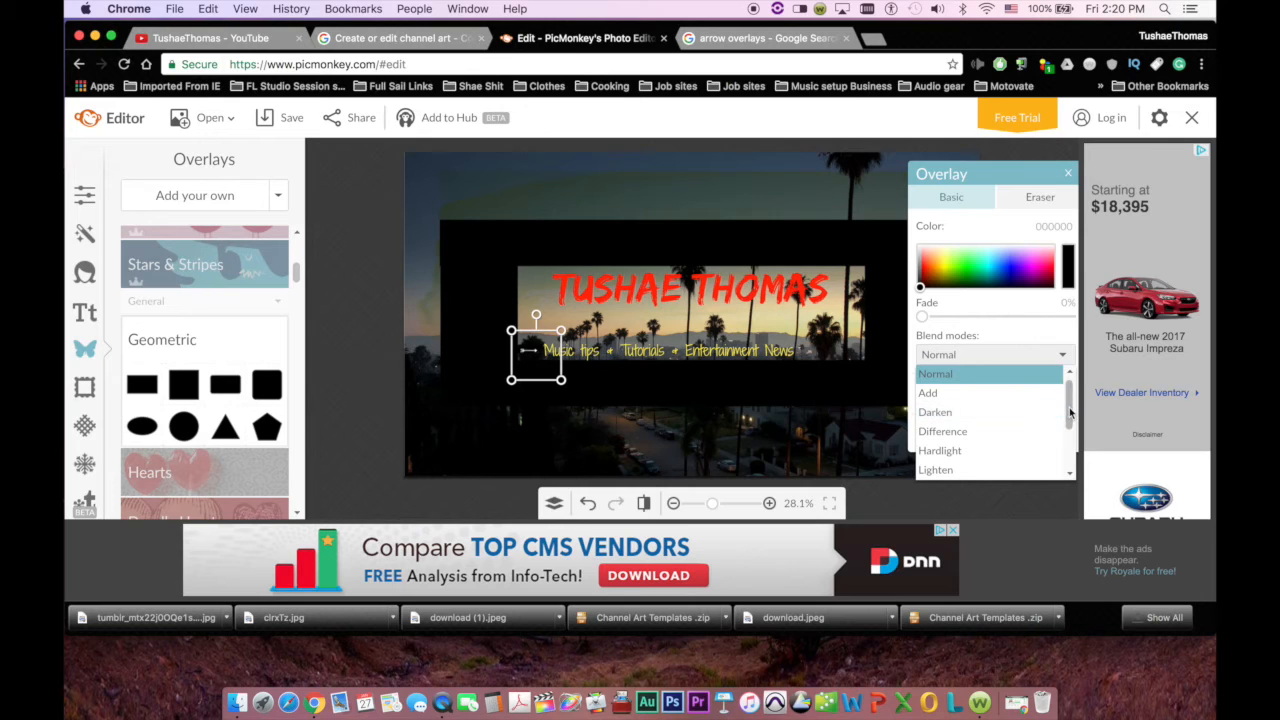
pyautogui.scroll(-3, 1071, 400)
pyautogui.click(1010, 395)
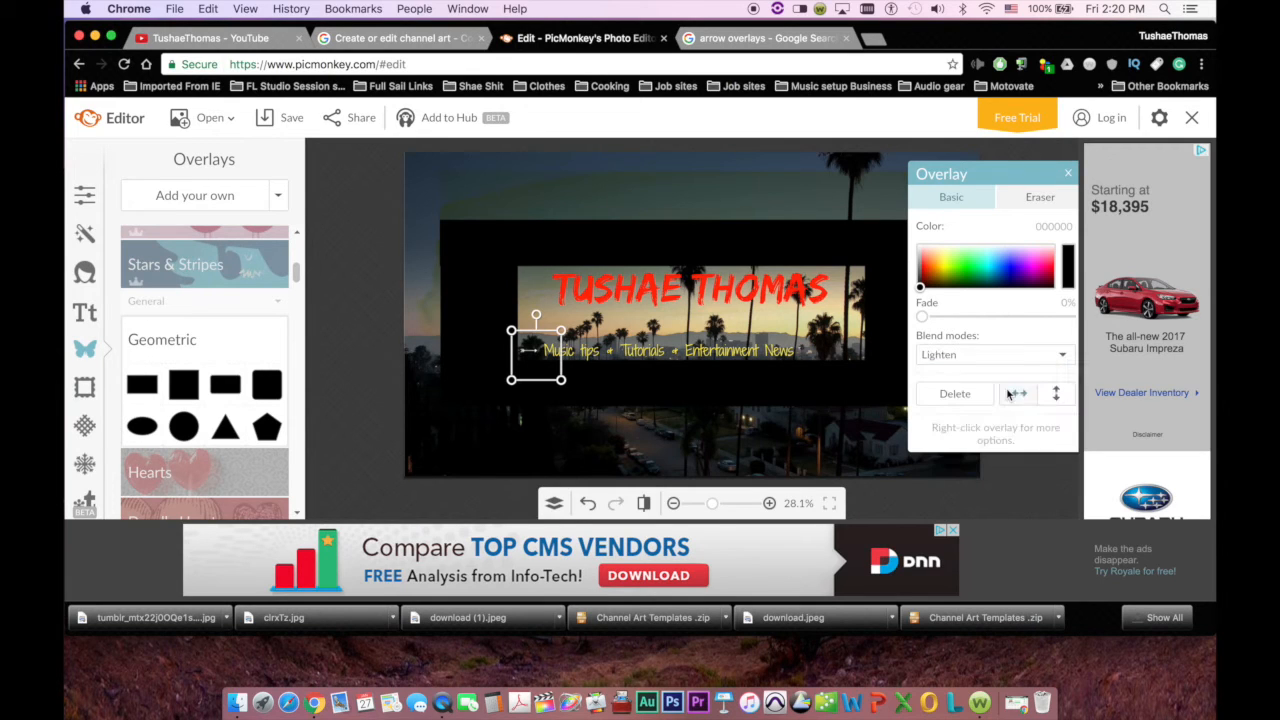
pyautogui.click(900, 326)
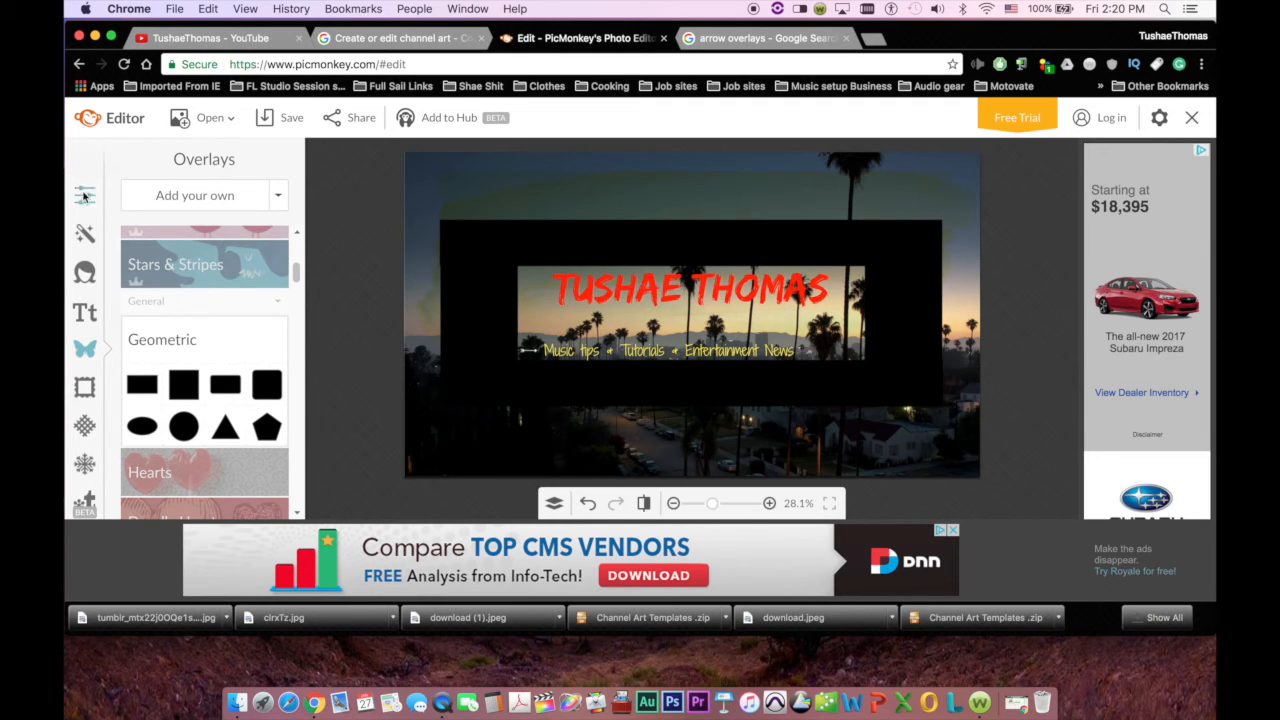
# Step: Start saving the design, naming the file Channel Art 1a as .jpg with Sean quality
pyautogui.click(292, 121)
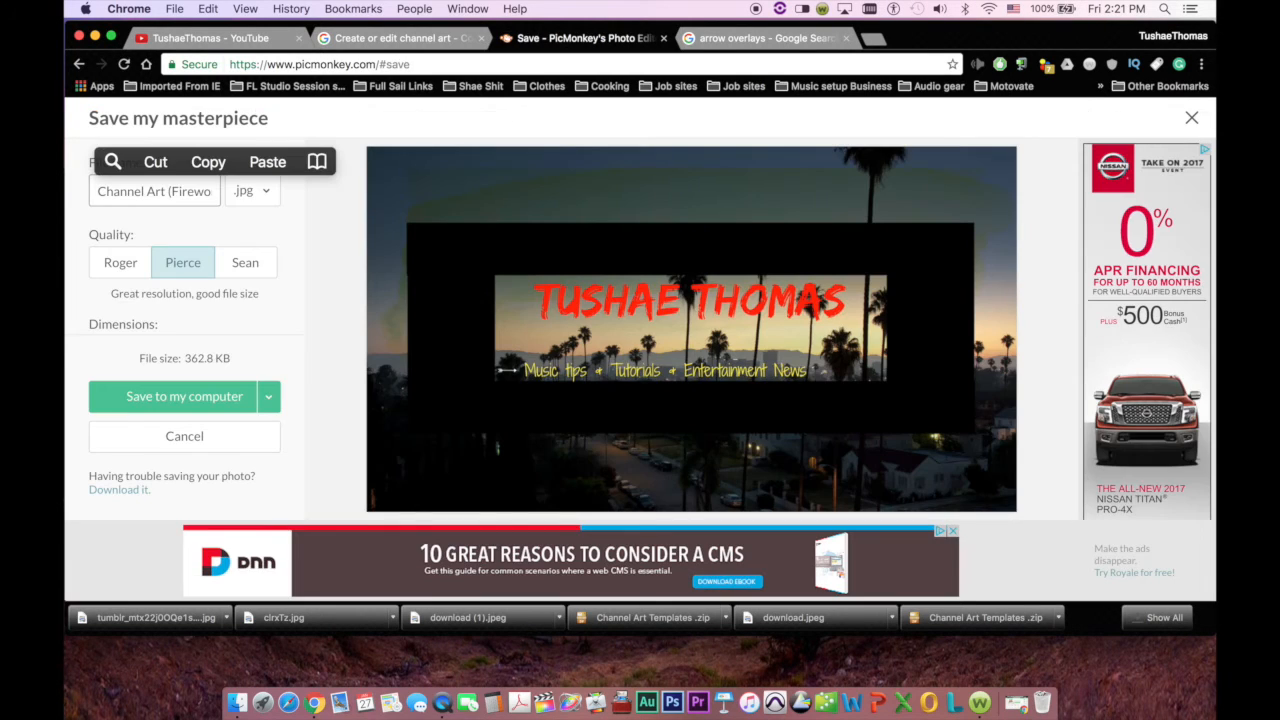
pyautogui.press('Delete')
pyautogui.press('Delete')
pyautogui.press('Delete')
pyautogui.press('Delete')
pyautogui.press('Delete')
pyautogui.press('Delete')
pyautogui.press('Delete')
pyautogui.press('Delete')
pyautogui.press('Delete')
pyautogui.press('Delete')
pyautogui.press('Delete')
pyautogui.write('1a')
pyautogui.press('Return')
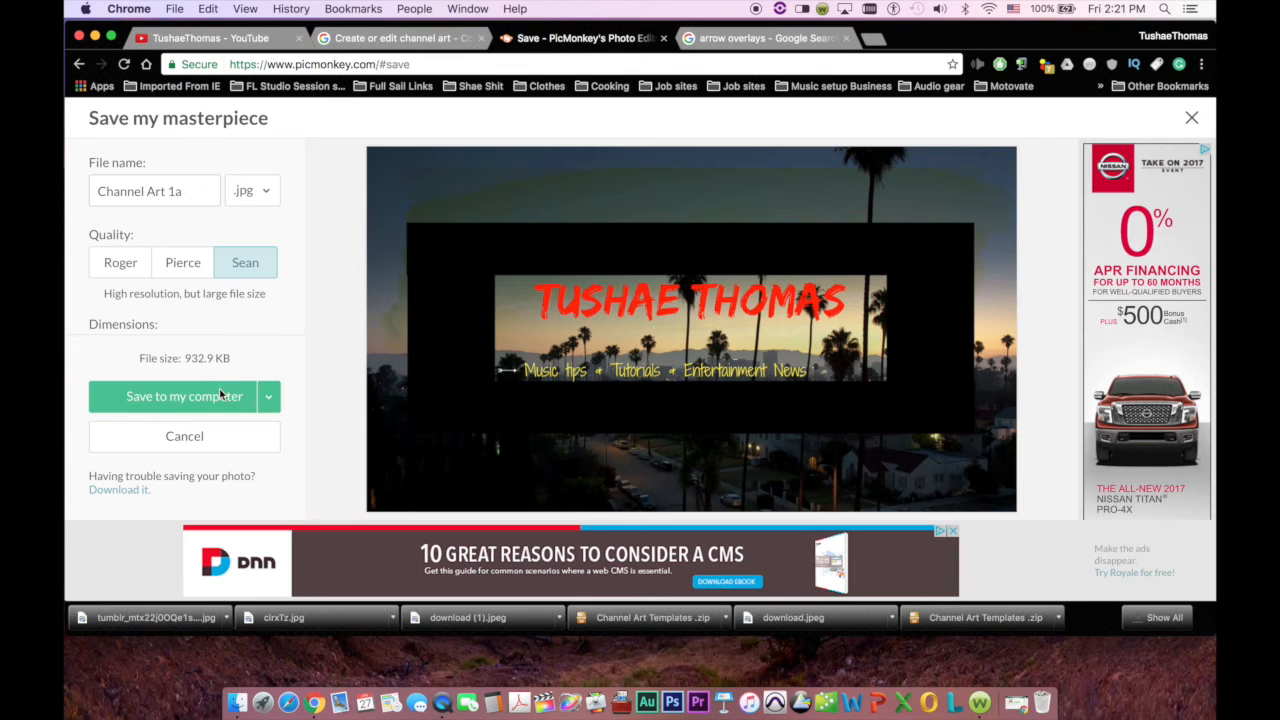
# Step: Save Channel Art 1a to the Desktop as a JPEG image
pyautogui.click(221, 396)
pyautogui.click(195, 274)
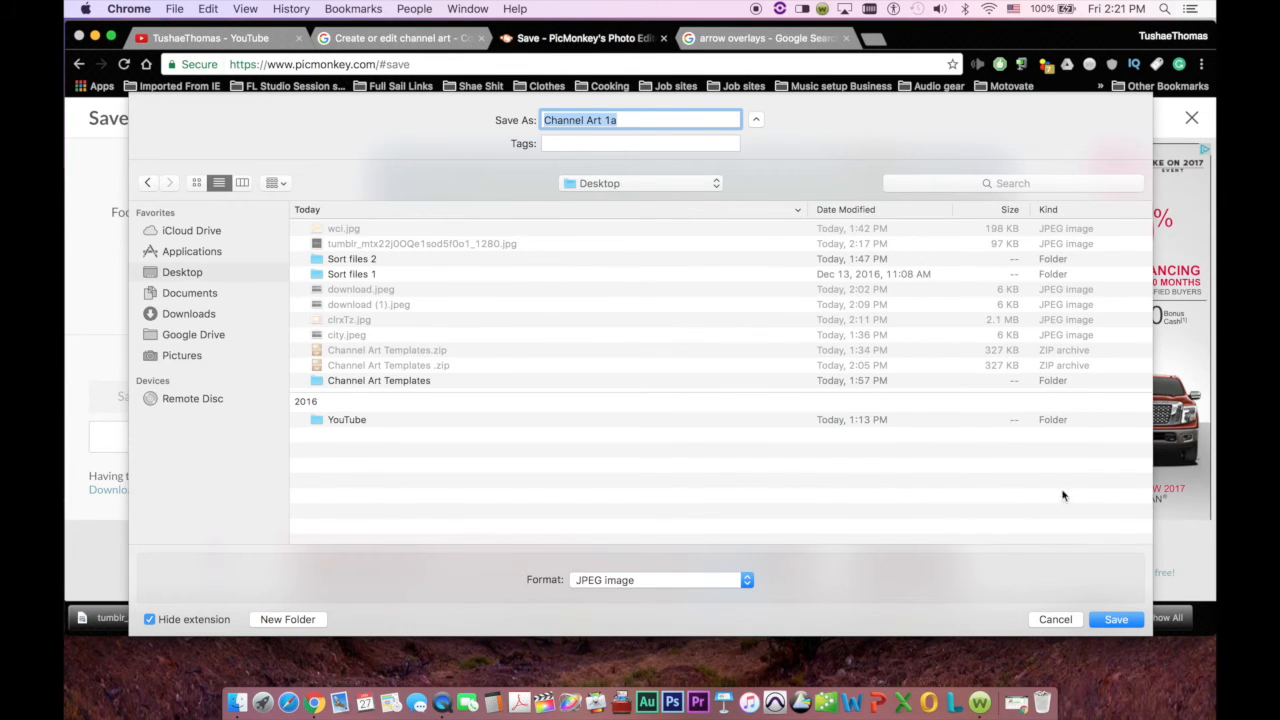
pyautogui.click(1114, 618)
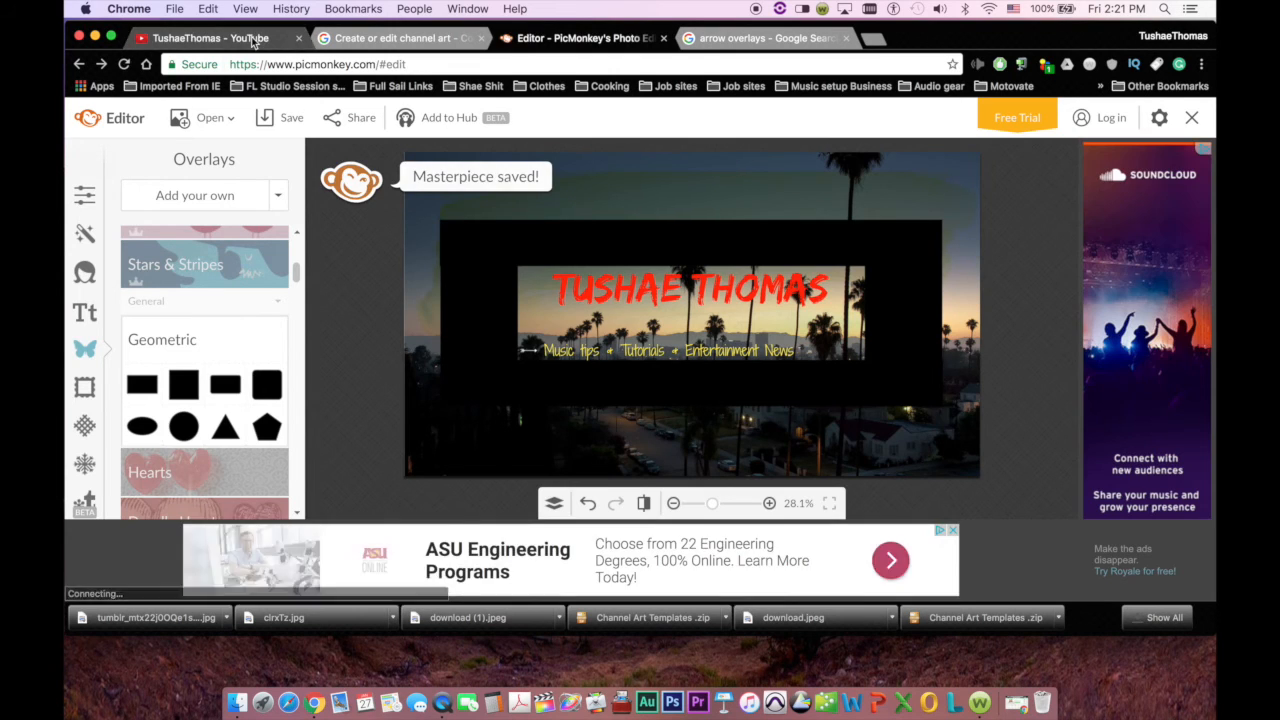
# Step: Switch to the YouTube tab, upload Channel Art 2h.jpg from the Channel Art Templates folder, and apply it as the channel art
pyautogui.click(252, 40)
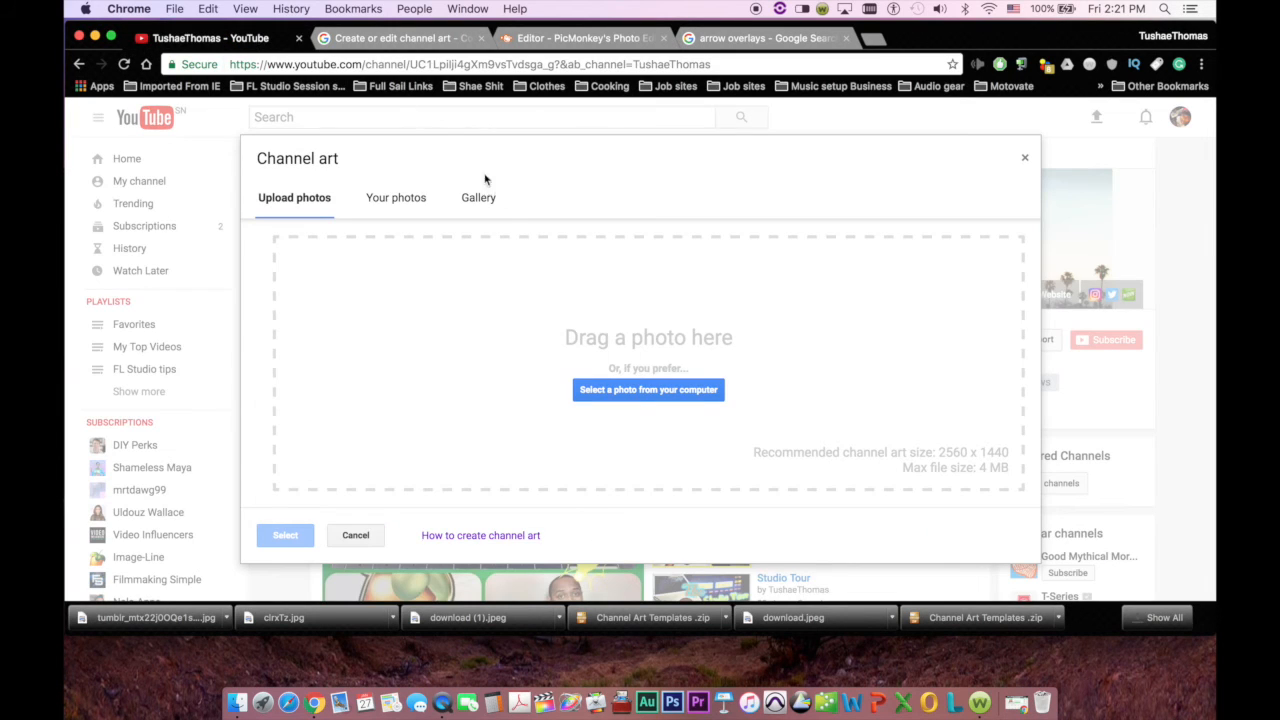
pyautogui.click(634, 390)
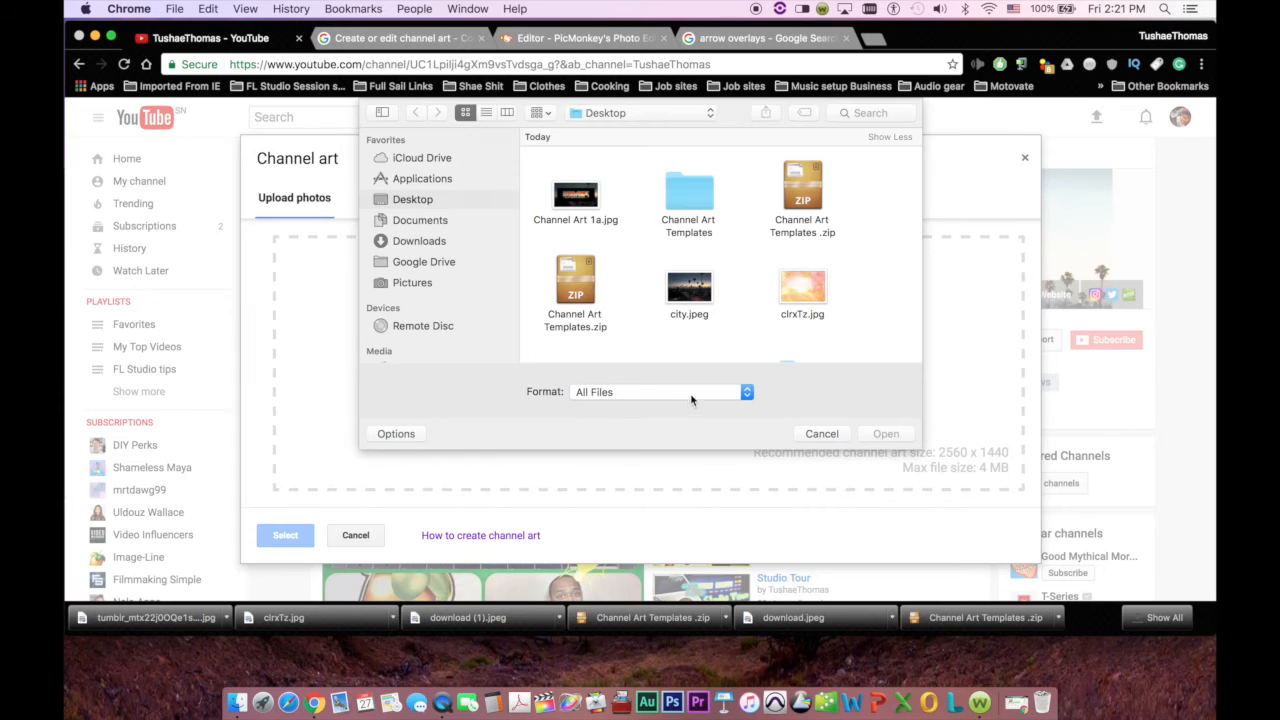
pyautogui.click(668, 204)
pyautogui.doubleClick(668, 205)
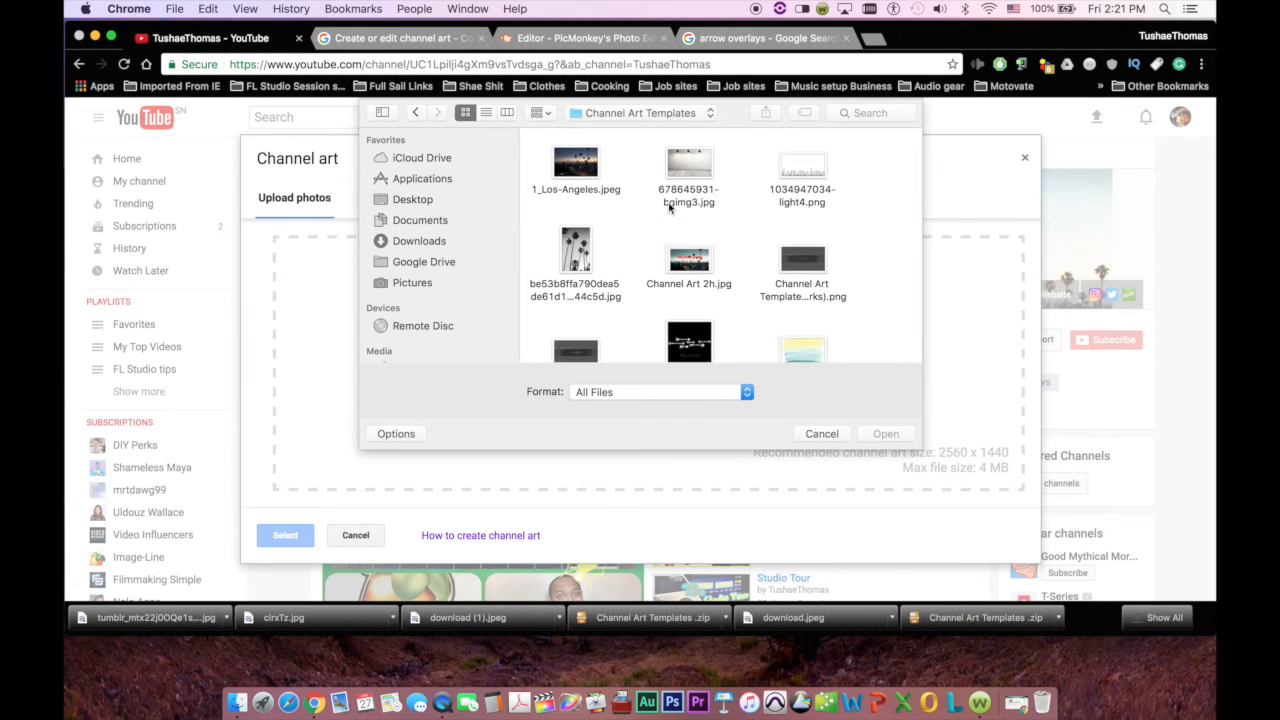
pyautogui.scroll(-1, 669, 207)
pyautogui.click(689, 212)
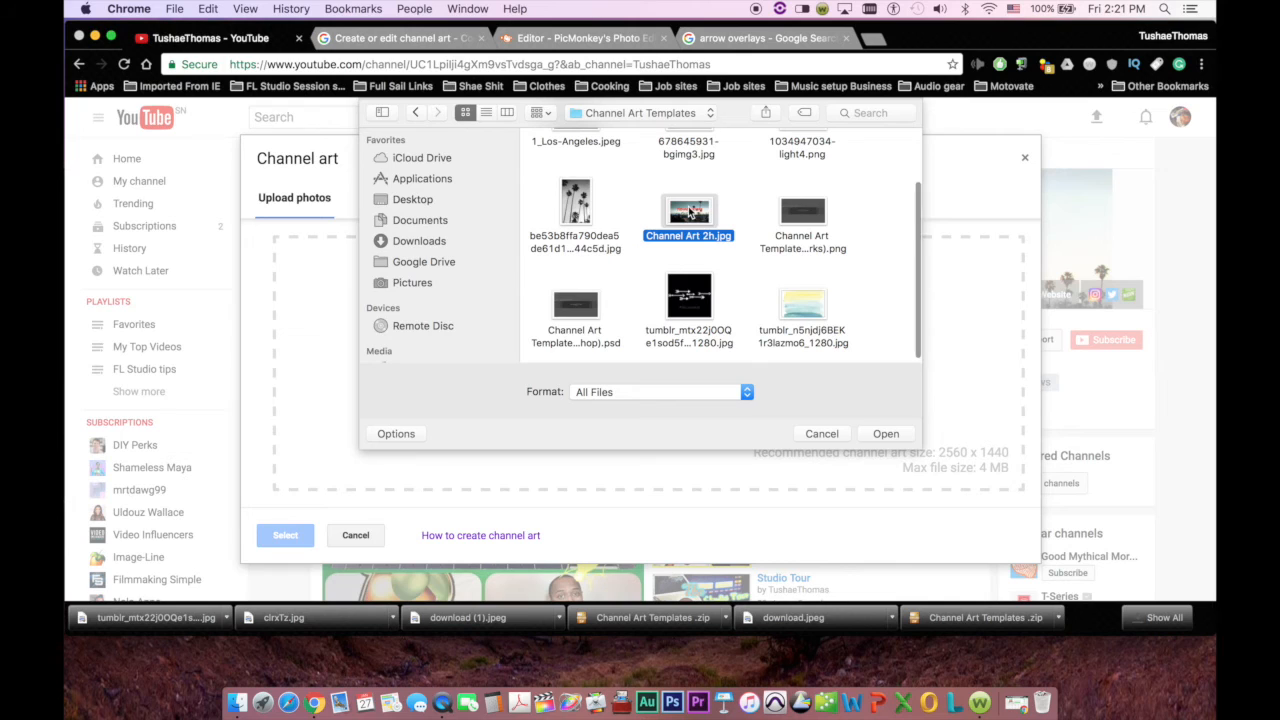
pyautogui.click(886, 434)
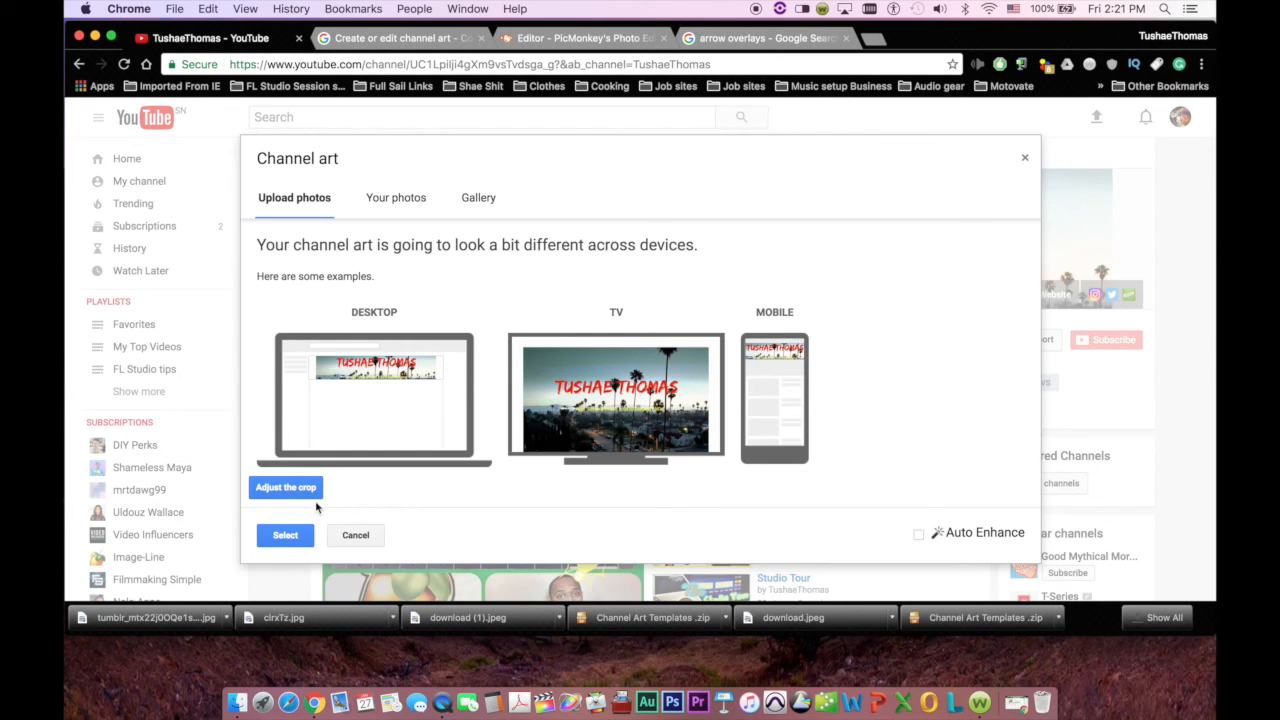
pyautogui.click(286, 536)
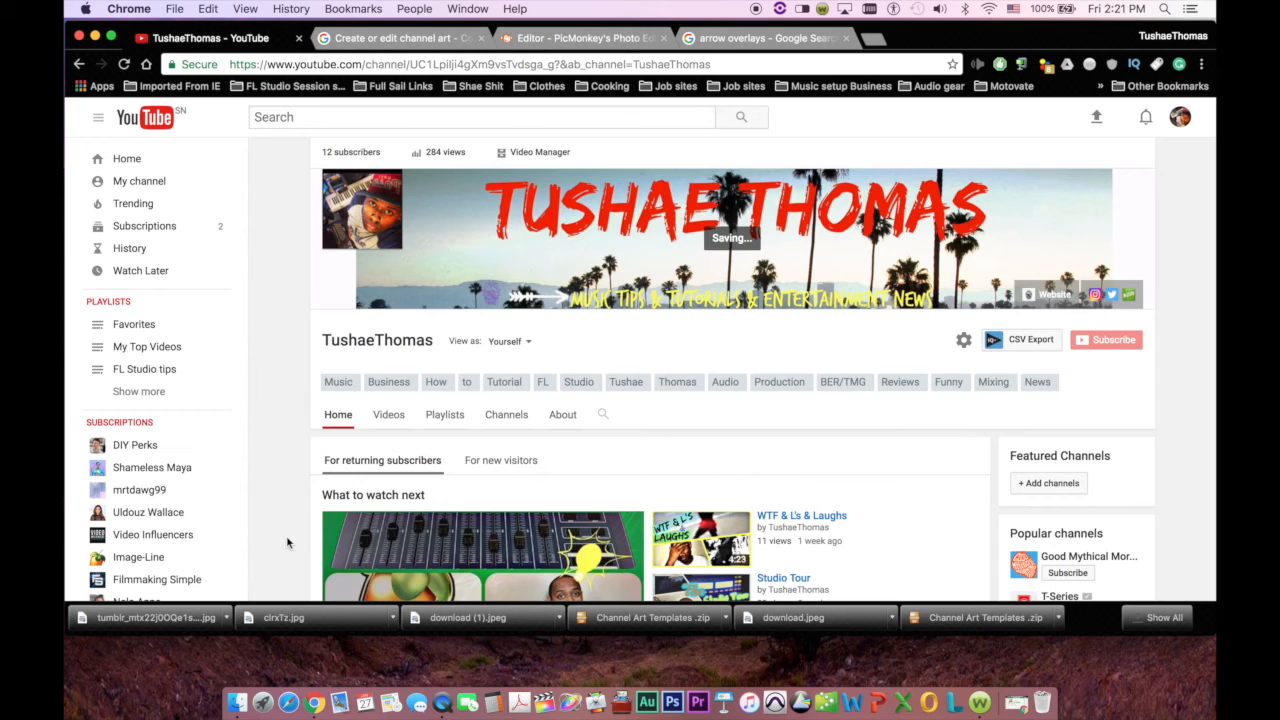